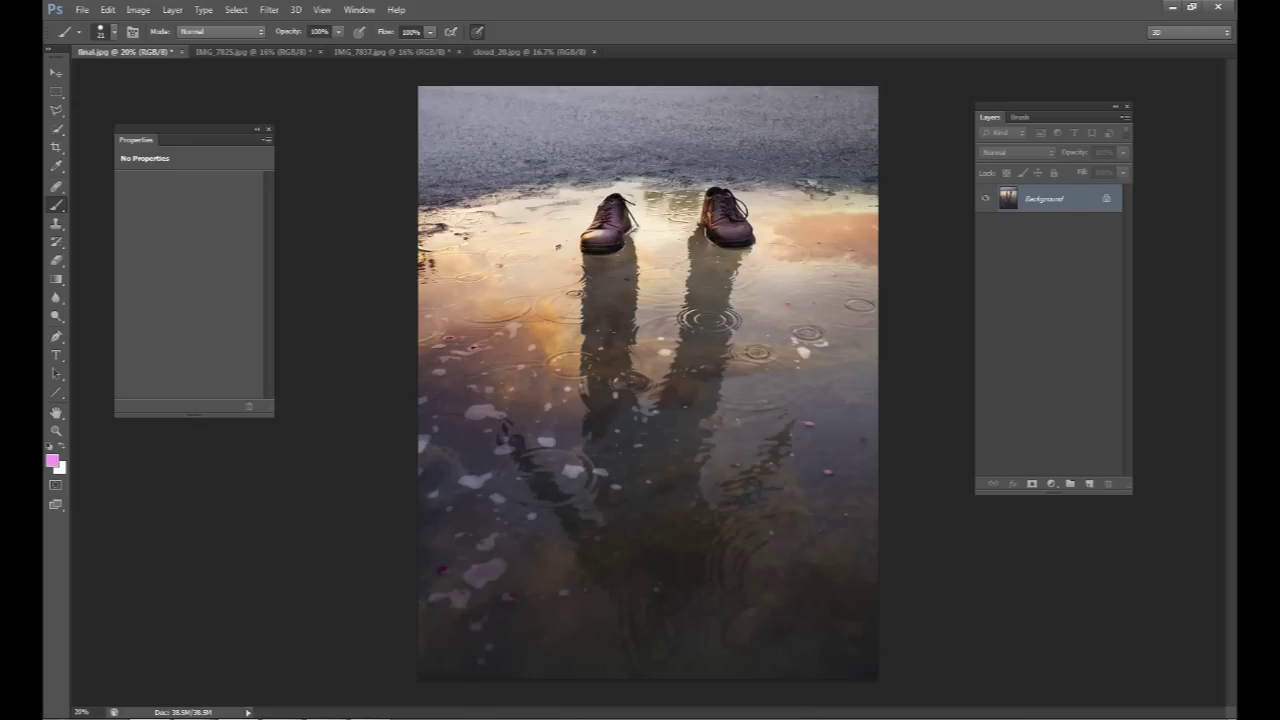
Step: Look over the two source photos, IMG_7825.jpg with the standing man and IMG_7837.jpg with the empty shoes
{"action": "left_click_drag", "start_coordinate": [1015, 117], "coordinate": [1002, 112]}
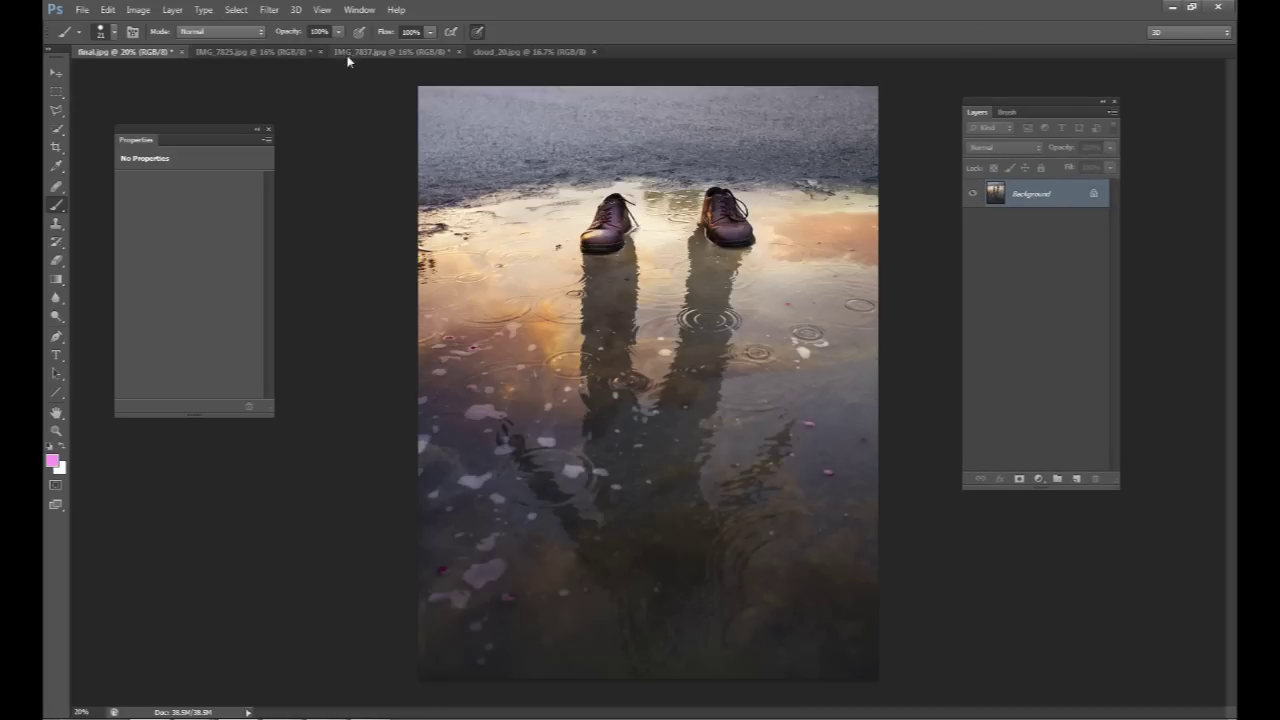
{"action": "left_click", "coordinate": [291, 51]}
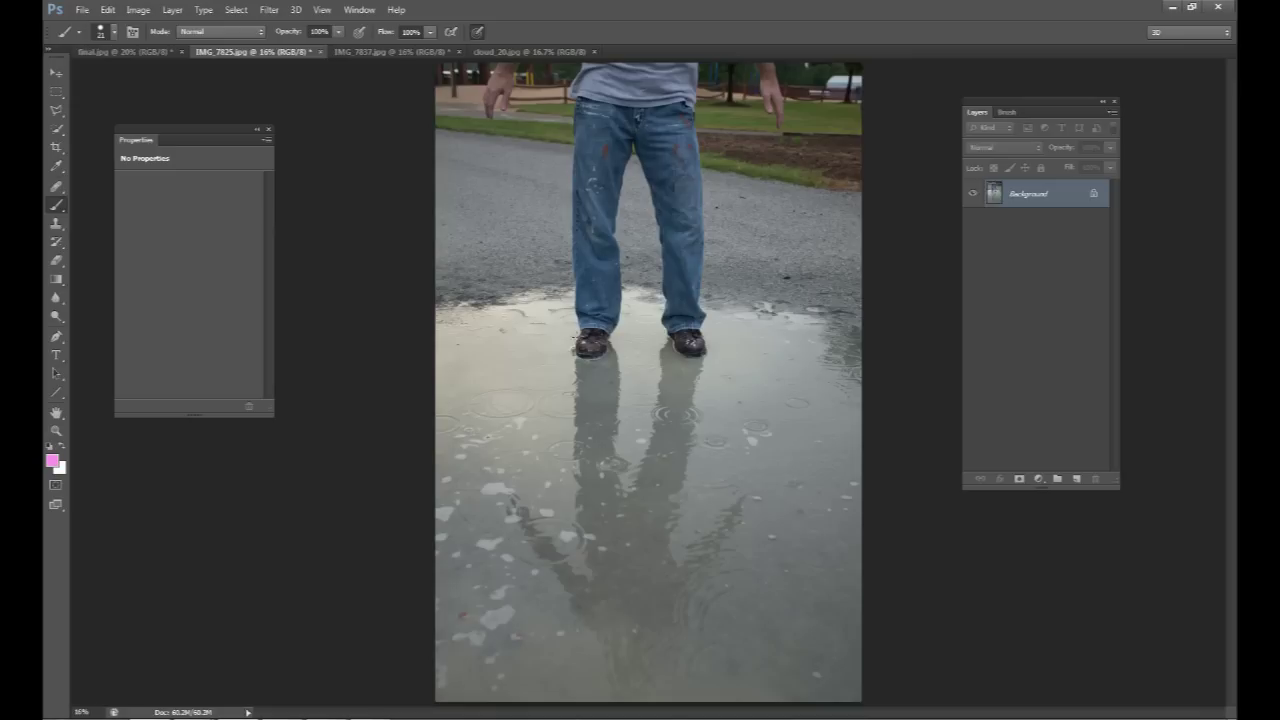
{"action": "left_click", "coordinate": [392, 51]}
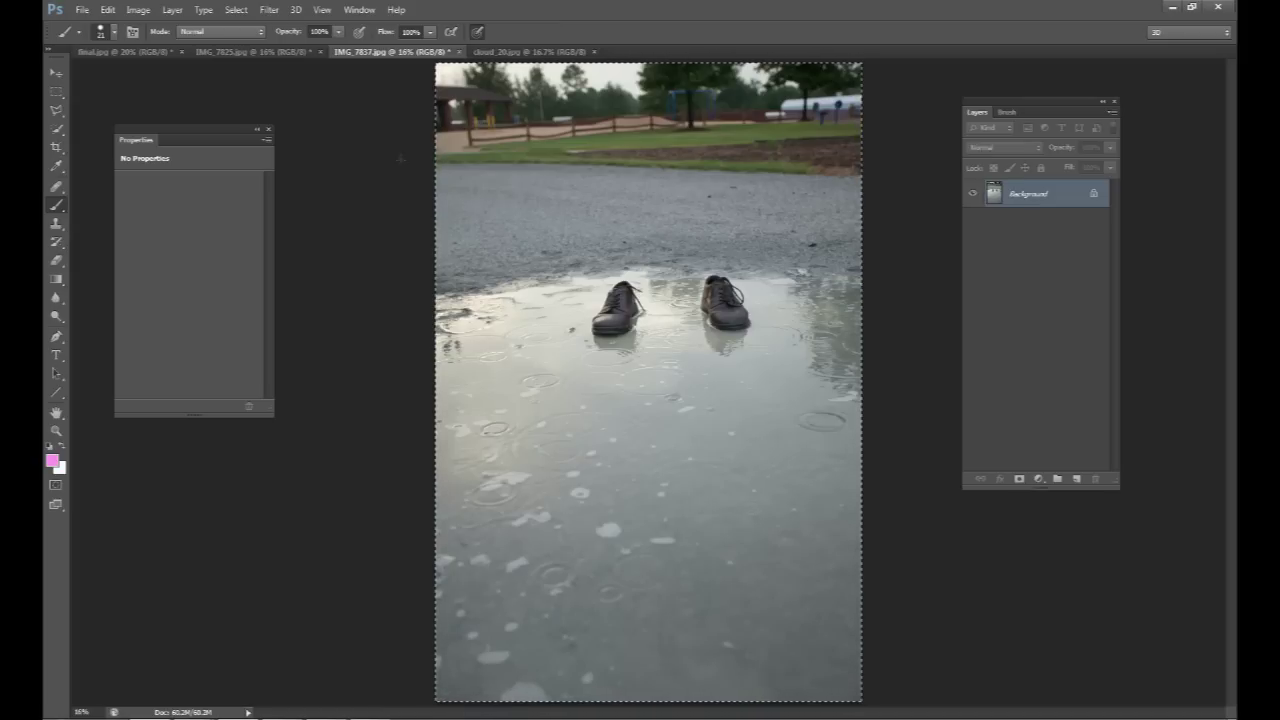
Step: Copy the whole empty-shoes photo IMG_7837.jpg into IMG_7825.jpg as a new layer aligned over the background
{"action": "key", "text": "v"}
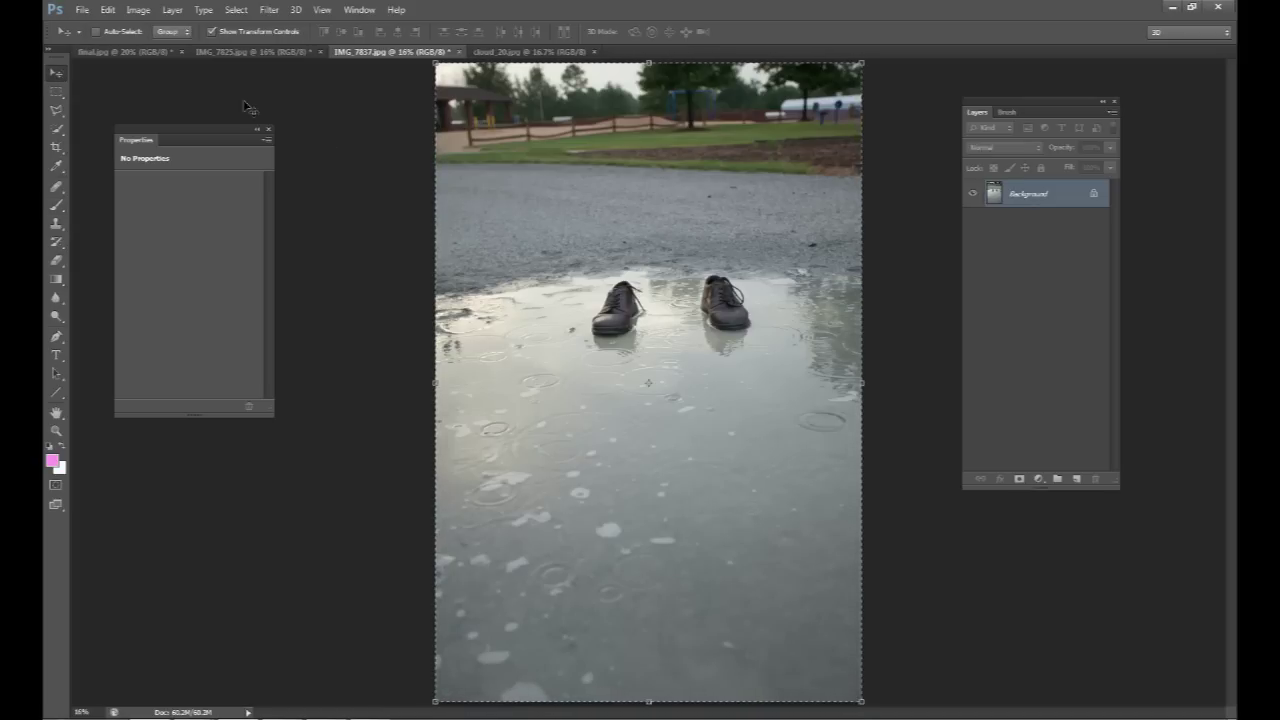
{"action": "left_click", "coordinate": [236, 9]}
{"action": "left_click", "coordinate": [248, 38]}
{"action": "left_click", "coordinate": [300, 52]}
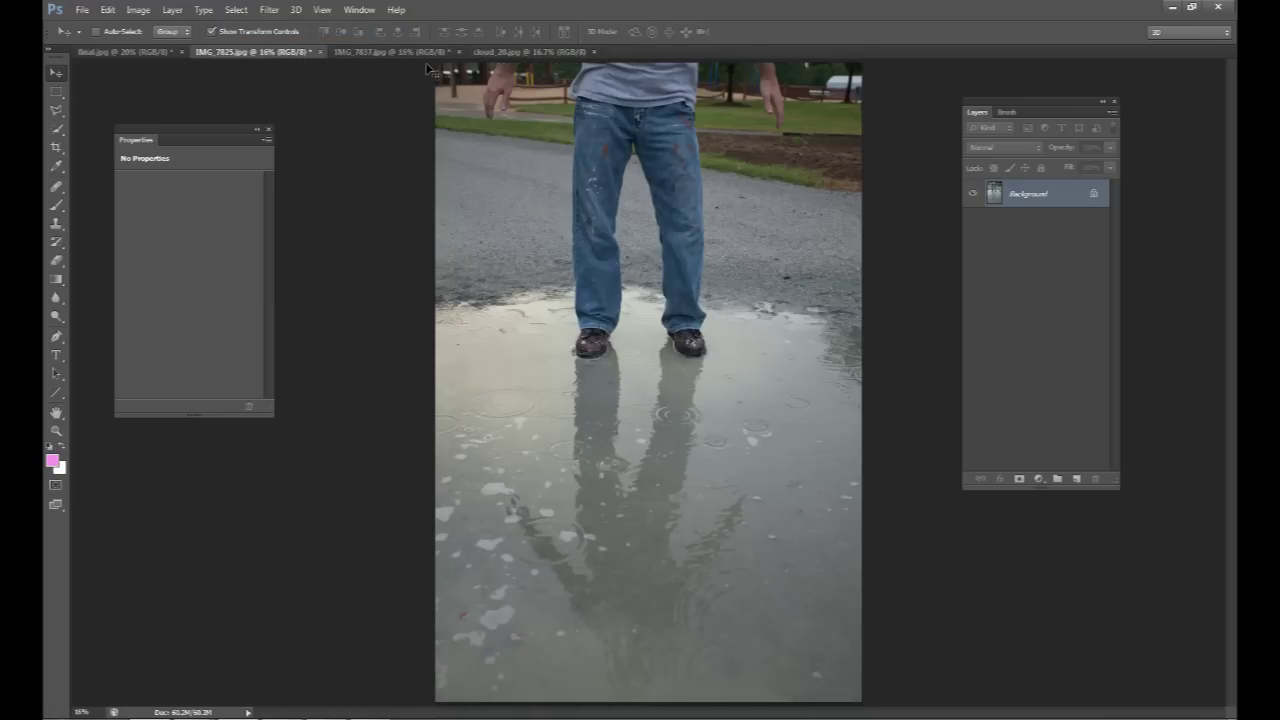
{"action": "left_click_drag", "start_coordinate": [428, 68], "coordinate": [560, 200]}
Step: Compare the empty-shoes layer with the standing-man photo beneath it by toggling the upper layer's visibility
{"action": "left_click", "coordinate": [972, 195]}
{"action": "left_click", "coordinate": [972, 195]}
{"action": "left_click", "coordinate": [972, 195]}
{"action": "left_click", "coordinate": [972, 195]}
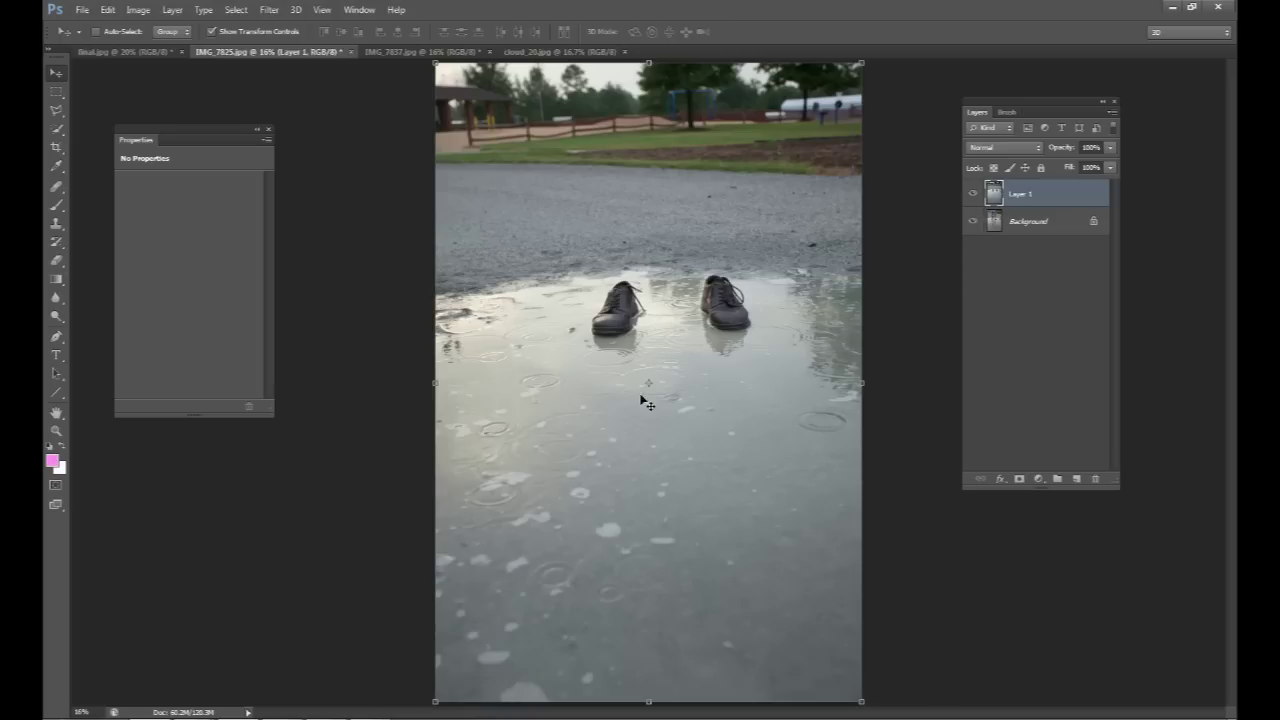
{"action": "left_click", "coordinate": [973, 193]}
{"action": "left_click", "coordinate": [973, 193]}
{"action": "left_click", "coordinate": [973, 193]}
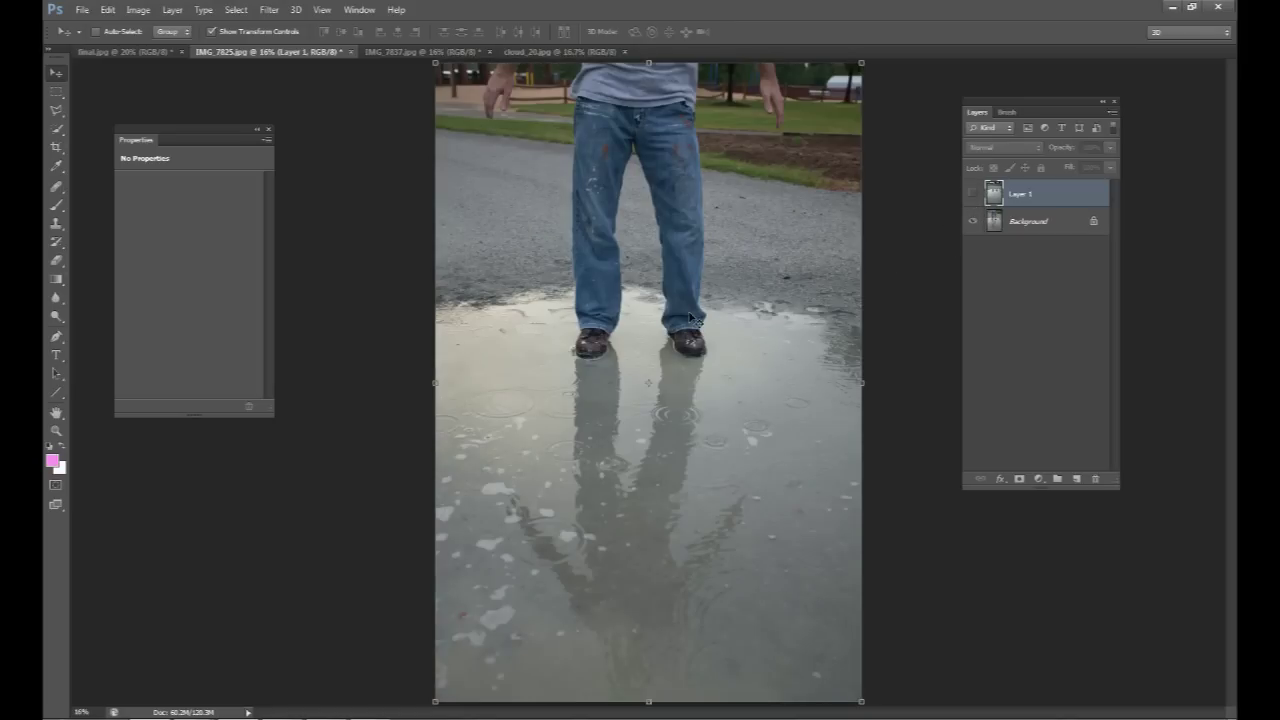
{"action": "left_click", "coordinate": [973, 193]}
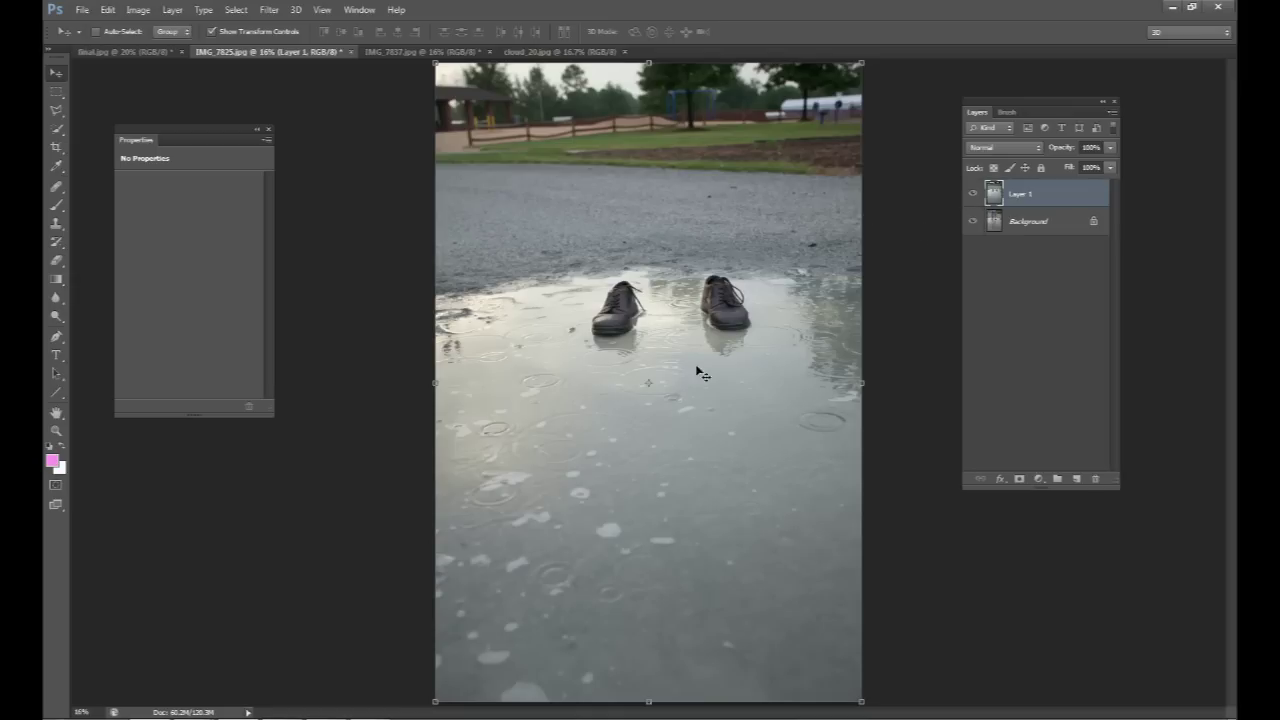
{"action": "left_click", "coordinate": [972, 193]}
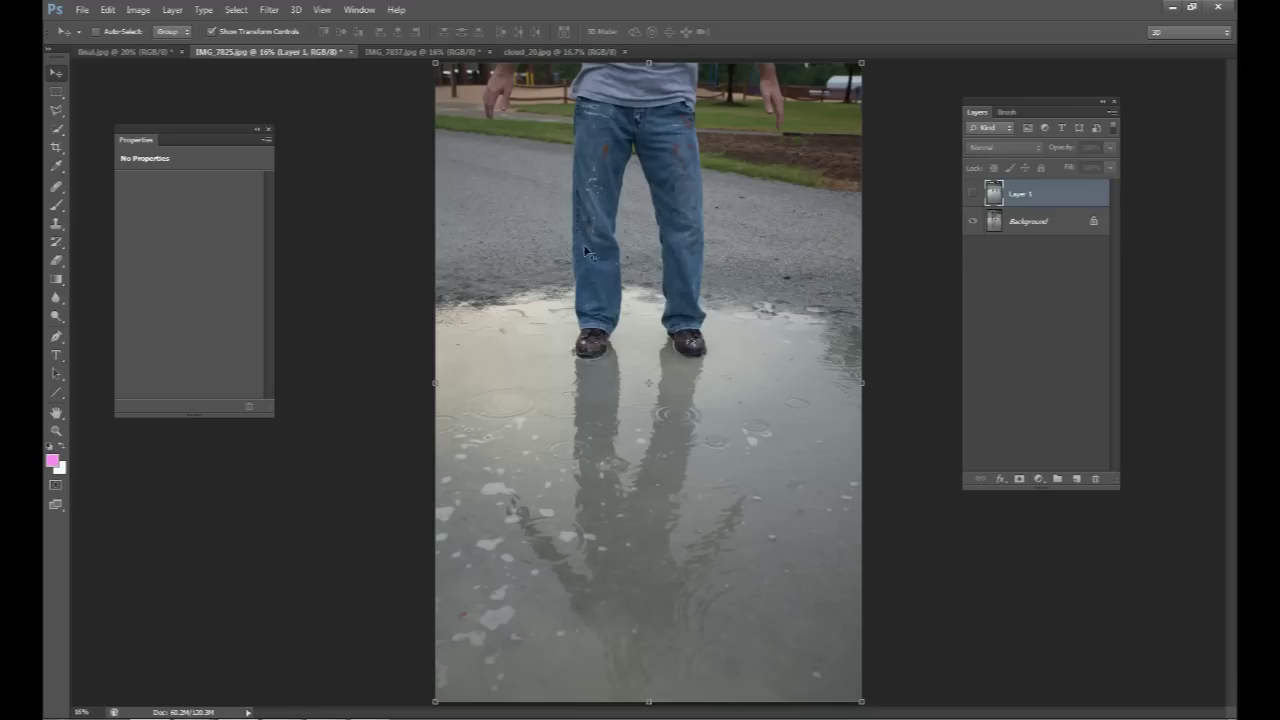
{"action": "left_click", "coordinate": [973, 193]}
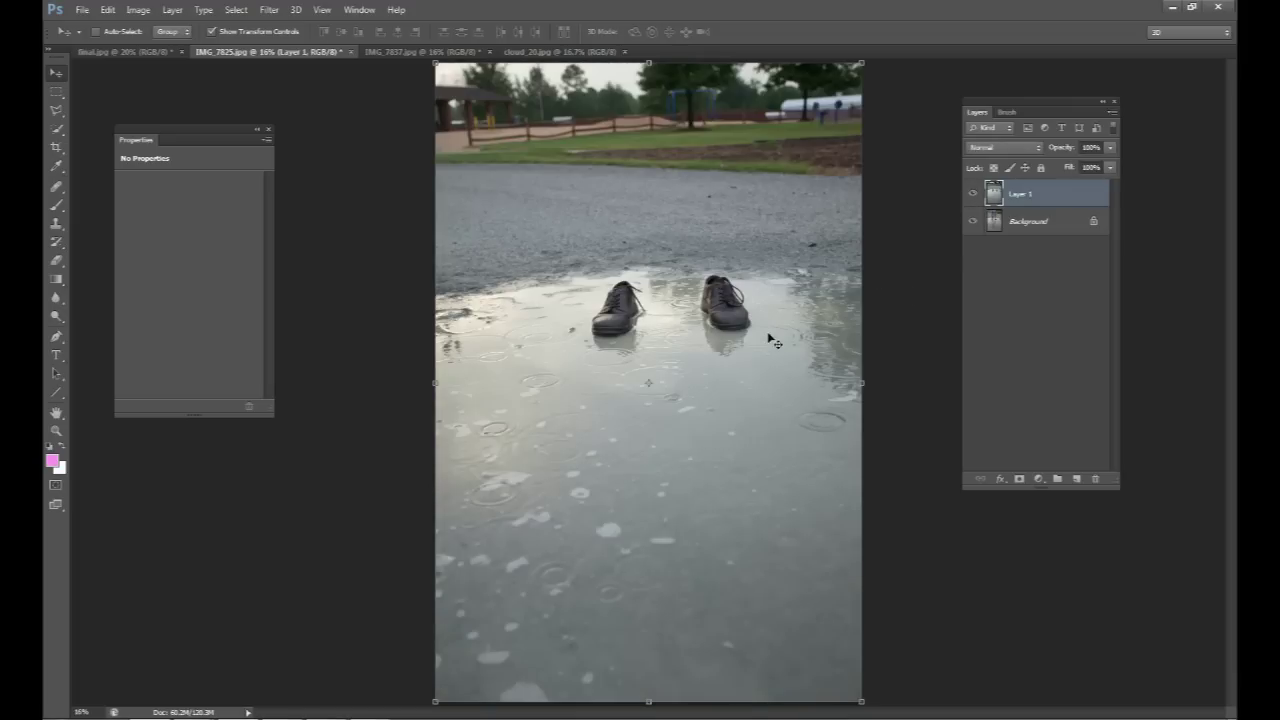
Step: Try shifting the empty-shoes layer sideways over the background photo and undo the moves
{"action": "mouse_move", "coordinate": [791, 339]}
{"action": "left_mouse_down"}
{"action": "mouse_move", "coordinate": [652, 354]}
{"action": "mouse_move", "coordinate": [632, 328]}
{"action": "mouse_move", "coordinate": [809, 316]}
{"action": "mouse_move", "coordinate": [714, 340]}
{"action": "mouse_move", "coordinate": [779, 338]}
{"action": "mouse_move", "coordinate": [808, 354]}
{"action": "left_mouse_up"}
{"action": "left_click_drag", "start_coordinate": [815, 335], "coordinate": [743, 349]}
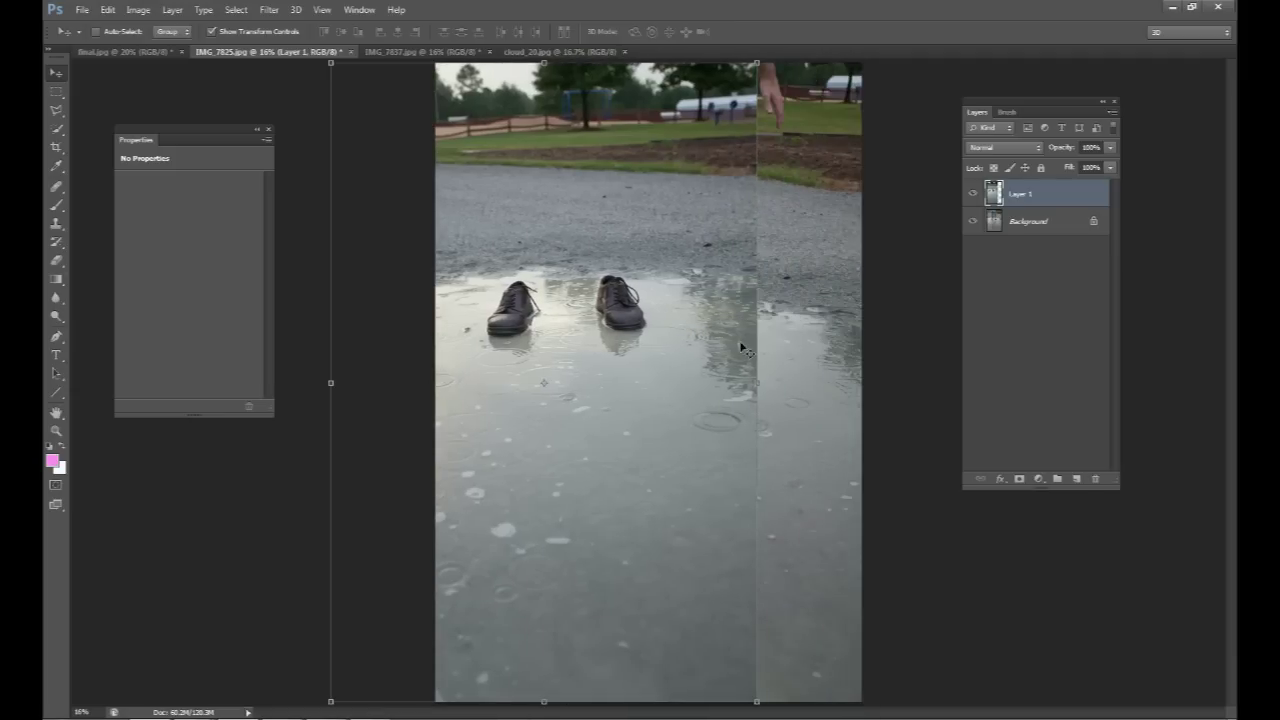
{"action": "key", "text": "ctrl+z"}
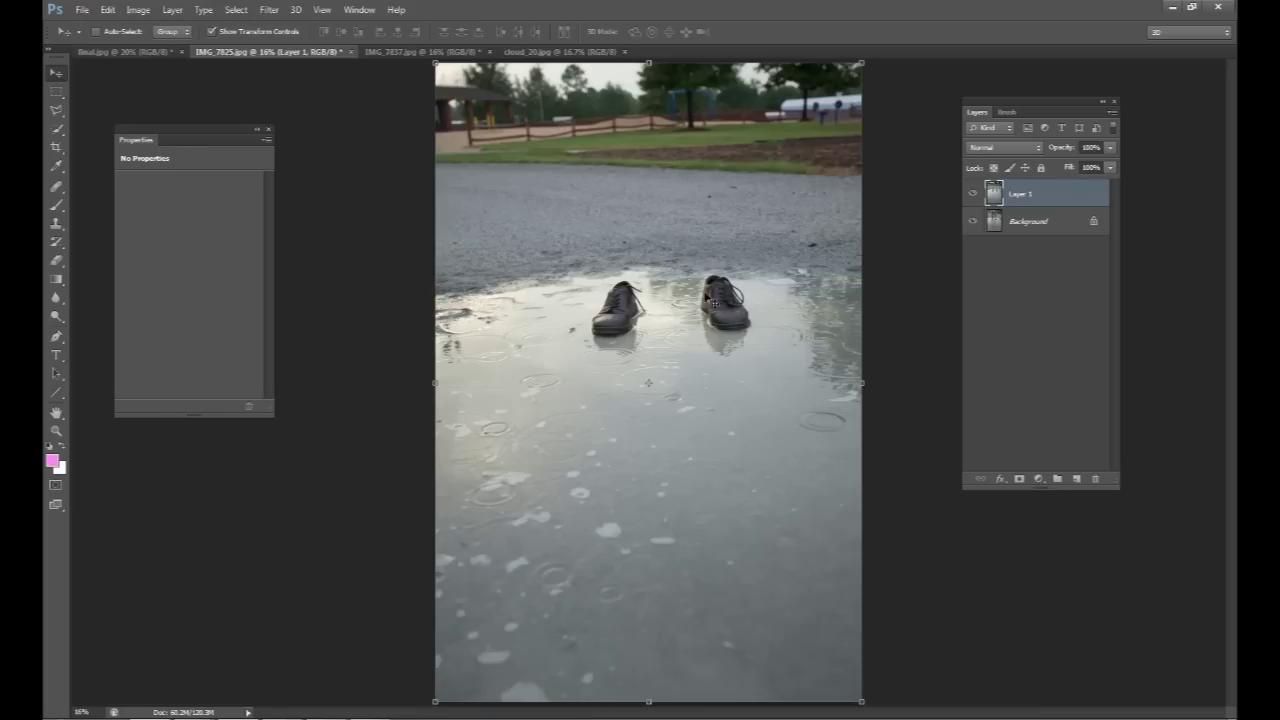
{"action": "left_click_drag", "start_coordinate": [764, 366], "coordinate": [743, 362]}
{"action": "key", "text": "ctrl+z"}
Step: Add an empty layer on top and set the brush colour to blue (RGB 0, 78, 175)
{"action": "left_click", "coordinate": [1078, 479]}
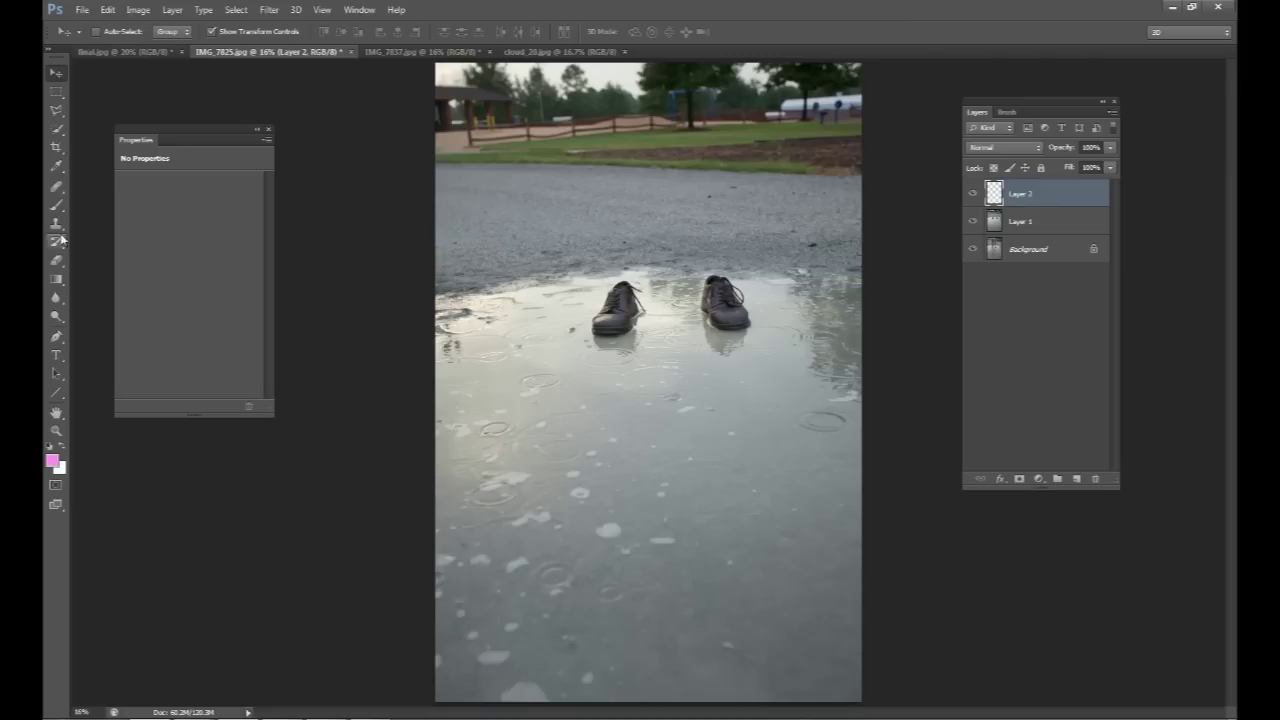
{"action": "left_click", "coordinate": [56, 205]}
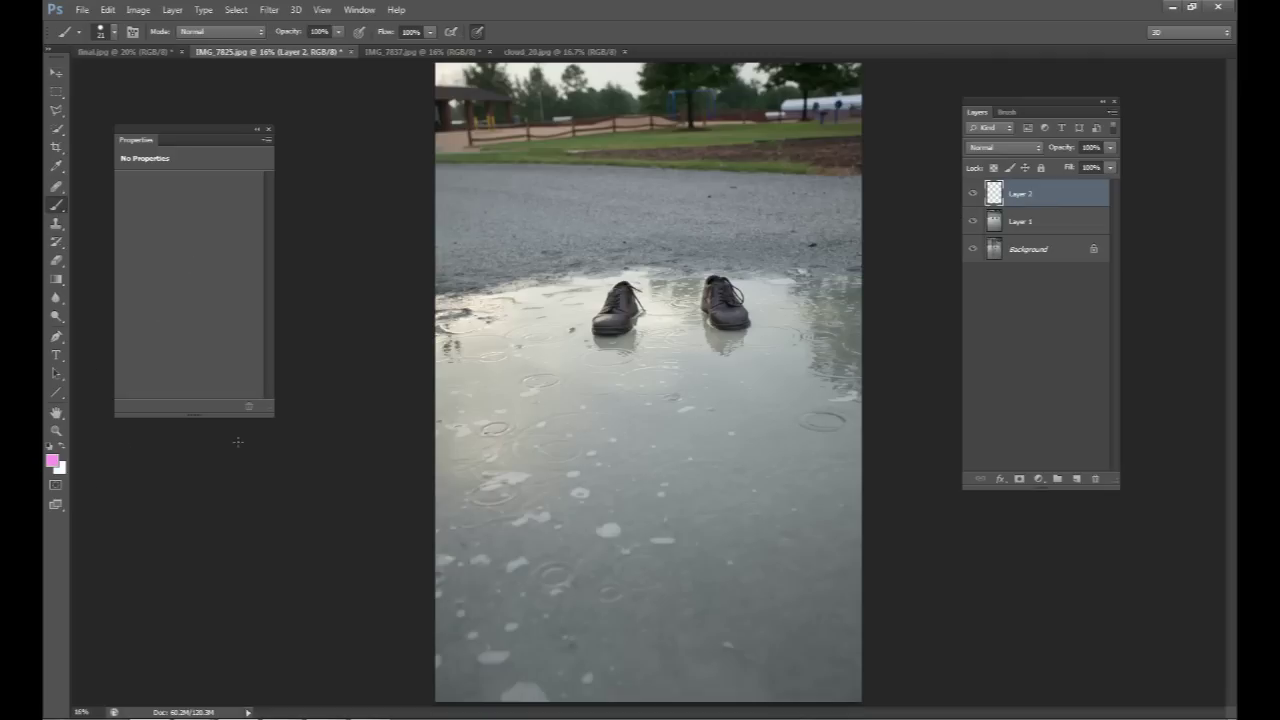
{"action": "left_click", "coordinate": [52, 461]}
{"action": "mouse_move", "coordinate": [900, 582]}
{"action": "left_mouse_down"}
{"action": "mouse_move", "coordinate": [985, 597]}
{"action": "mouse_move", "coordinate": [984, 608]}
{"action": "left_mouse_up"}
{"action": "left_click", "coordinate": [1117, 525]}
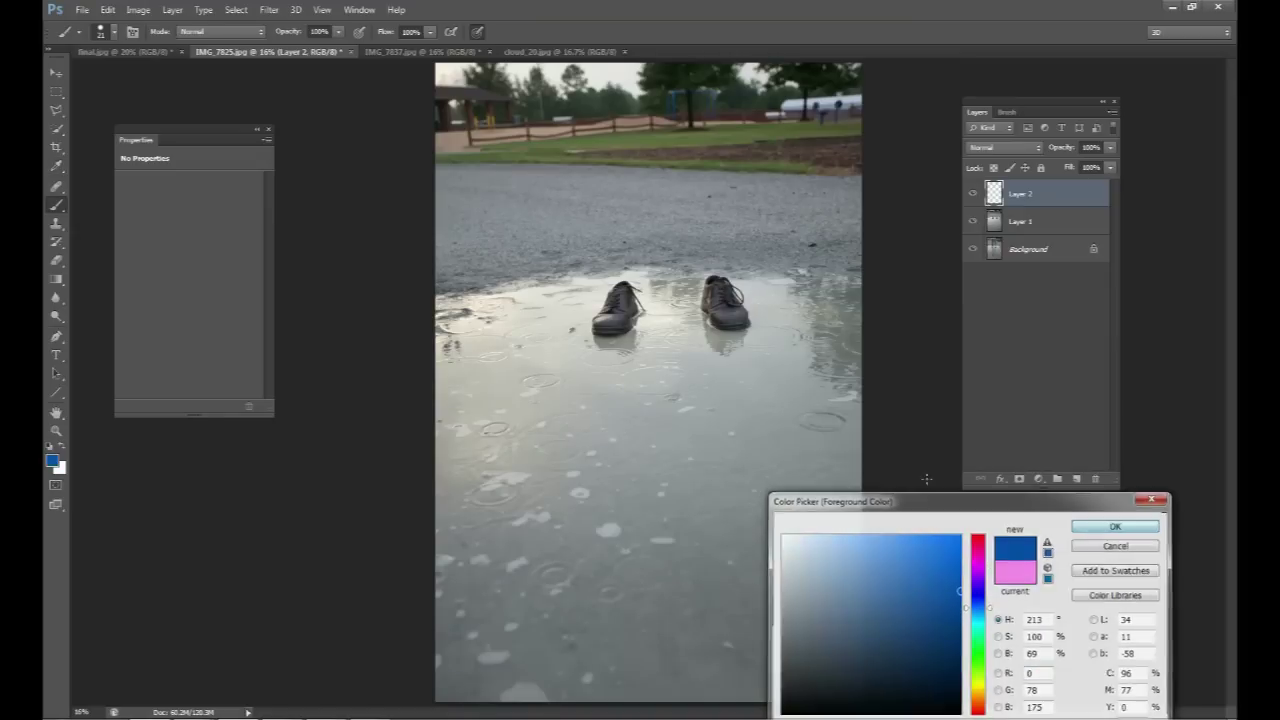
Step: Handwrite the notes "CANON 5DMKII" and "17-40L" across the puddle with the brush, circling the 40
{"action": "mouse_move", "coordinate": [574, 412]}
{"action": "left_mouse_down"}
{"action": "mouse_move", "coordinate": [577, 451]}
{"action": "mouse_move", "coordinate": [638, 400]}
{"action": "mouse_move", "coordinate": [654, 392]}
{"action": "mouse_move", "coordinate": [672, 410]}
{"action": "mouse_move", "coordinate": [718, 380]}
{"action": "left_mouse_up"}
{"action": "mouse_move", "coordinate": [728, 376]}
{"action": "left_mouse_down"}
{"action": "mouse_move", "coordinate": [726, 390]}
{"action": "mouse_move", "coordinate": [740, 388]}
{"action": "left_mouse_up"}
{"action": "left_click_drag", "start_coordinate": [752, 366], "coordinate": [755, 382]}
{"action": "left_click_drag", "start_coordinate": [761, 364], "coordinate": [761, 378]}
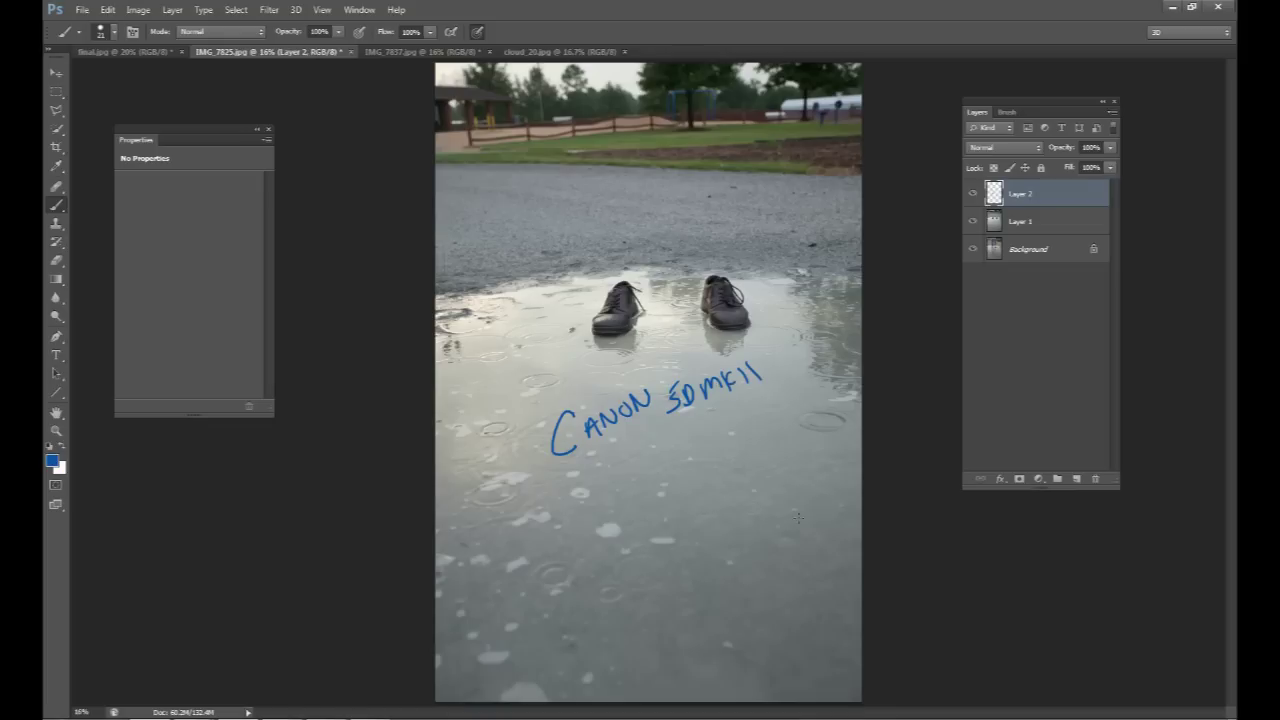
{"action": "left_click_drag", "start_coordinate": [668, 440], "coordinate": [679, 465]}
{"action": "left_click_drag", "start_coordinate": [710, 424], "coordinate": [722, 433]}
{"action": "mouse_move", "coordinate": [717, 440]}
{"action": "left_mouse_down"}
{"action": "mouse_move", "coordinate": [716, 428]}
{"action": "mouse_move", "coordinate": [770, 422]}
{"action": "mouse_move", "coordinate": [700, 440]}
{"action": "mouse_move", "coordinate": [740, 418]}
{"action": "mouse_move", "coordinate": [702, 416]}
{"action": "mouse_move", "coordinate": [722, 446]}
{"action": "left_mouse_up"}
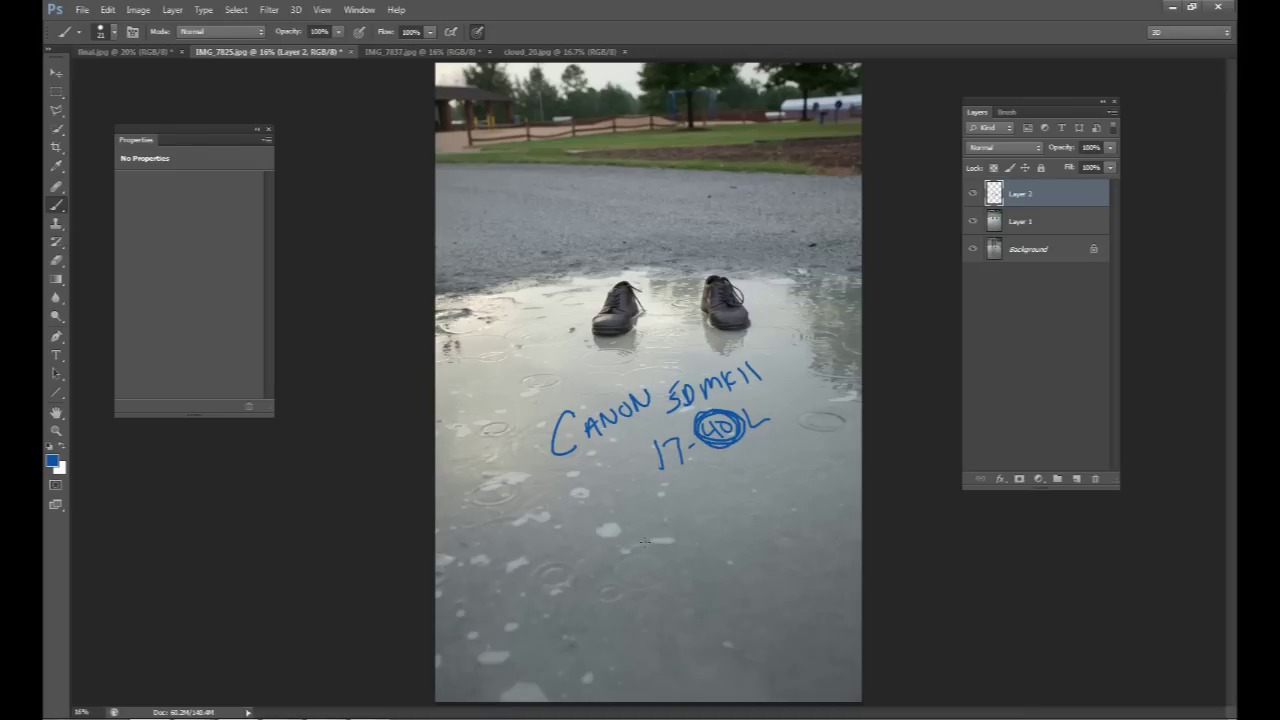
Step: Handwrite the exposure notes "F/4.5" and "1/100" below the lens note
{"action": "left_click_drag", "start_coordinate": [647, 547], "coordinate": [648, 517]}
{"action": "left_click_drag", "start_coordinate": [705, 506], "coordinate": [709, 518]}
{"action": "left_click_drag", "start_coordinate": [707, 501], "coordinate": [718, 499]}
{"action": "left_click_drag", "start_coordinate": [680, 566], "coordinate": [673, 603]}
{"action": "left_click_drag", "start_coordinate": [718, 566], "coordinate": [716, 563]}
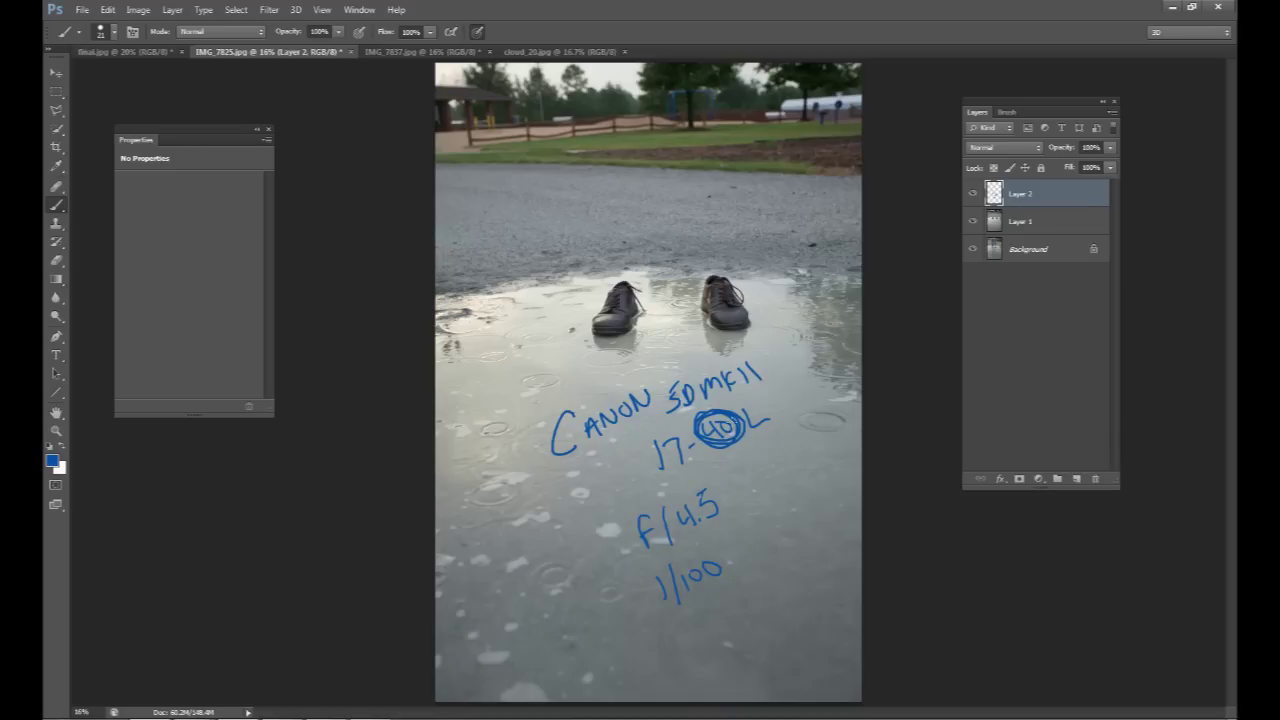
Step: Underline the circled 40 in the lens note and undo the extra strokes made beside it
{"action": "left_click_drag", "start_coordinate": [727, 459], "coordinate": [749, 445]}
{"action": "mouse_move", "coordinate": [790, 448]}
{"action": "left_mouse_down"}
{"action": "mouse_move", "coordinate": [793, 464]}
{"action": "mouse_move", "coordinate": [803, 439]}
{"action": "left_mouse_up"}
{"action": "left_click_drag", "start_coordinate": [783, 432], "coordinate": [777, 474]}
{"action": "key", "text": "ctrl+alt+z"}
{"action": "key", "text": "ctrl+alt+z"}
{"action": "key", "text": "ctrl+alt+z"}
{"action": "key", "text": "ctrl+alt+z"}
Step: Handwrite "ISO 400" beneath the shutter speed and draw a box around the exposure notes
{"action": "left_click_drag", "start_coordinate": [710, 610], "coordinate": [702, 628]}
{"action": "mouse_move", "coordinate": [720, 606]}
{"action": "left_mouse_down"}
{"action": "mouse_move", "coordinate": [756, 606]}
{"action": "mouse_move", "coordinate": [766, 579]}
{"action": "left_mouse_up"}
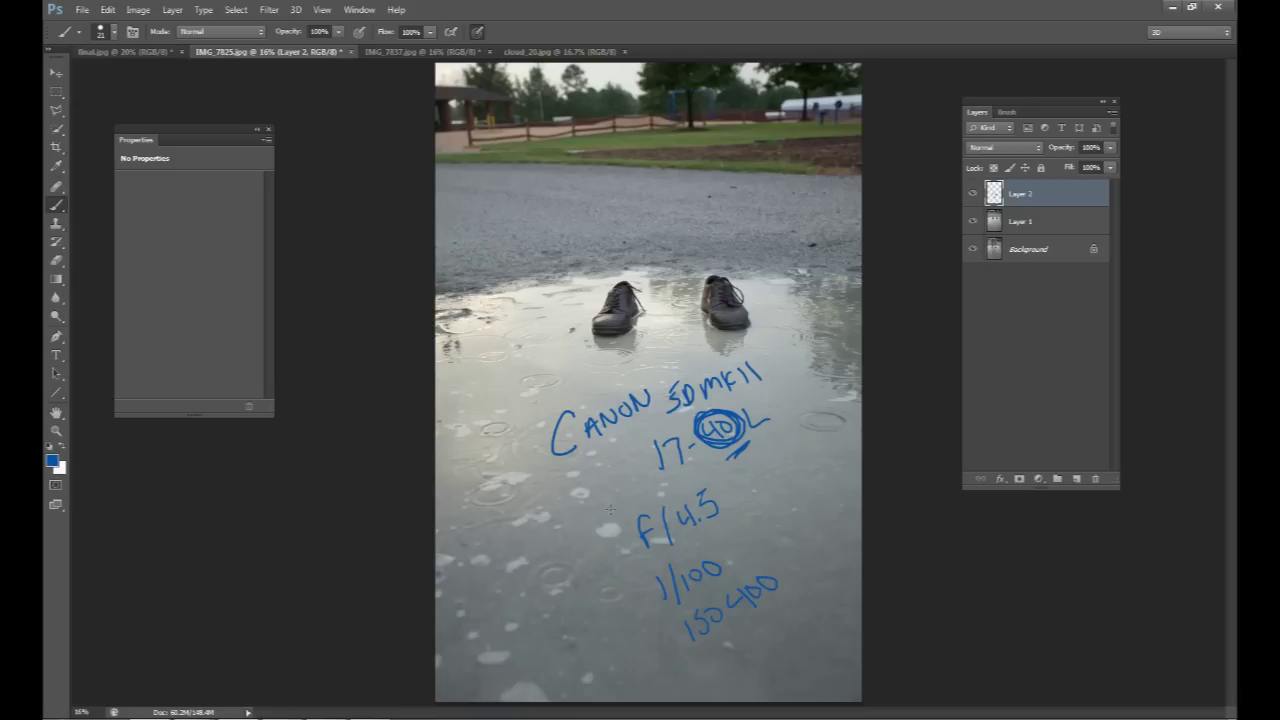
{"action": "mouse_move", "coordinate": [641, 508]}
{"action": "left_mouse_down"}
{"action": "mouse_move", "coordinate": [720, 470]}
{"action": "mouse_move", "coordinate": [778, 548]}
{"action": "mouse_move", "coordinate": [796, 640]}
{"action": "mouse_move", "coordinate": [668, 608]}
{"action": "mouse_move", "coordinate": [636, 553]}
{"action": "left_mouse_up"}
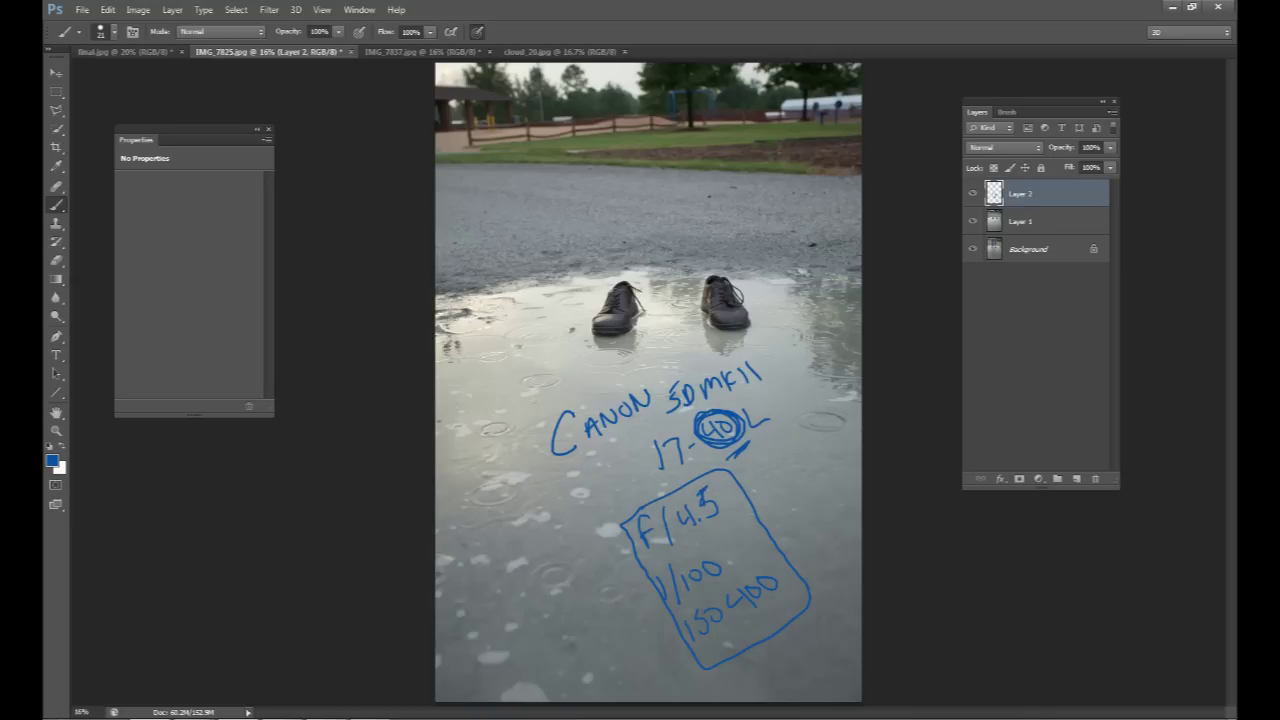
Step: Compare the two photos beneath the notes and delete the layer with the handwritten notes
{"action": "left_click", "coordinate": [972, 221]}
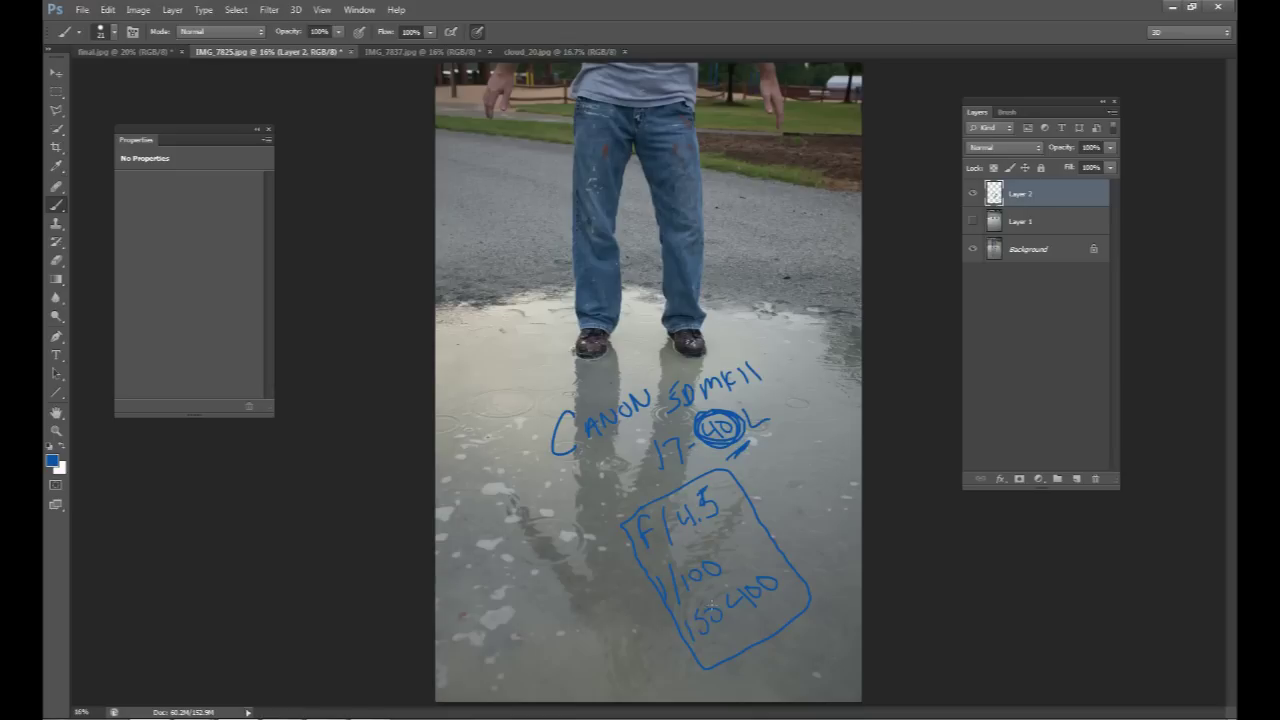
{"action": "left_click", "coordinate": [972, 221]}
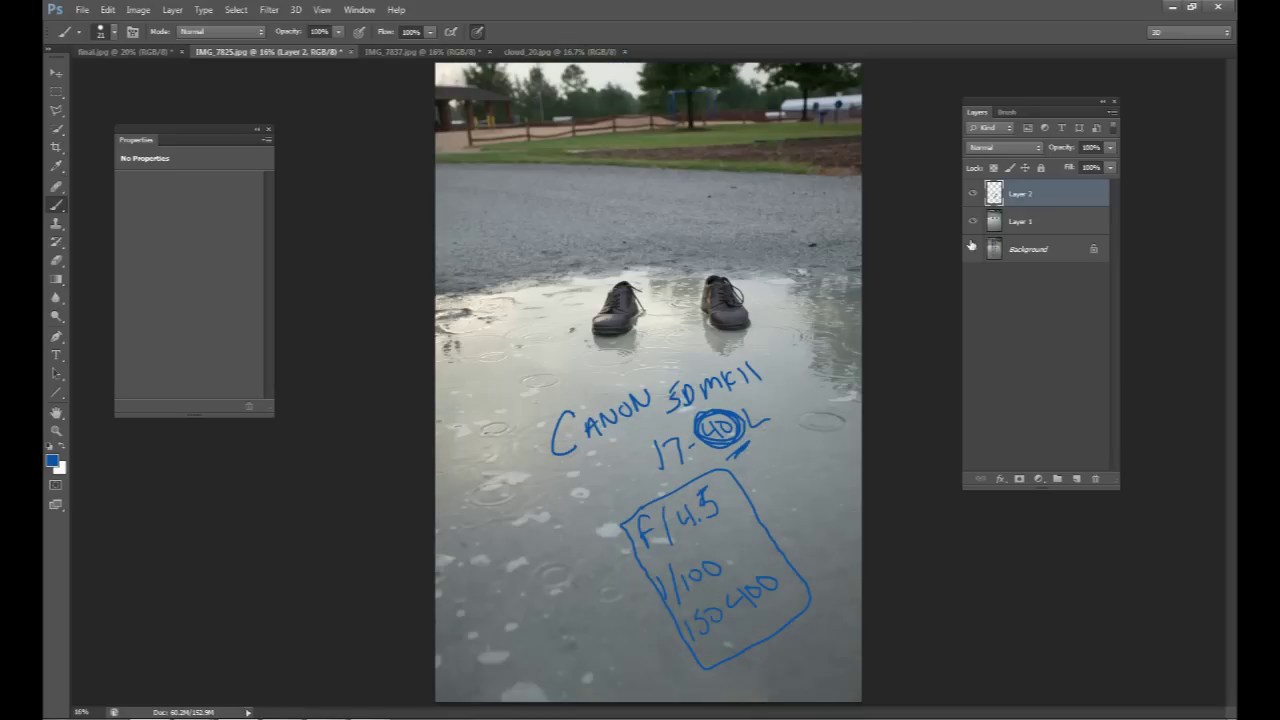
{"action": "left_click", "coordinate": [972, 193]}
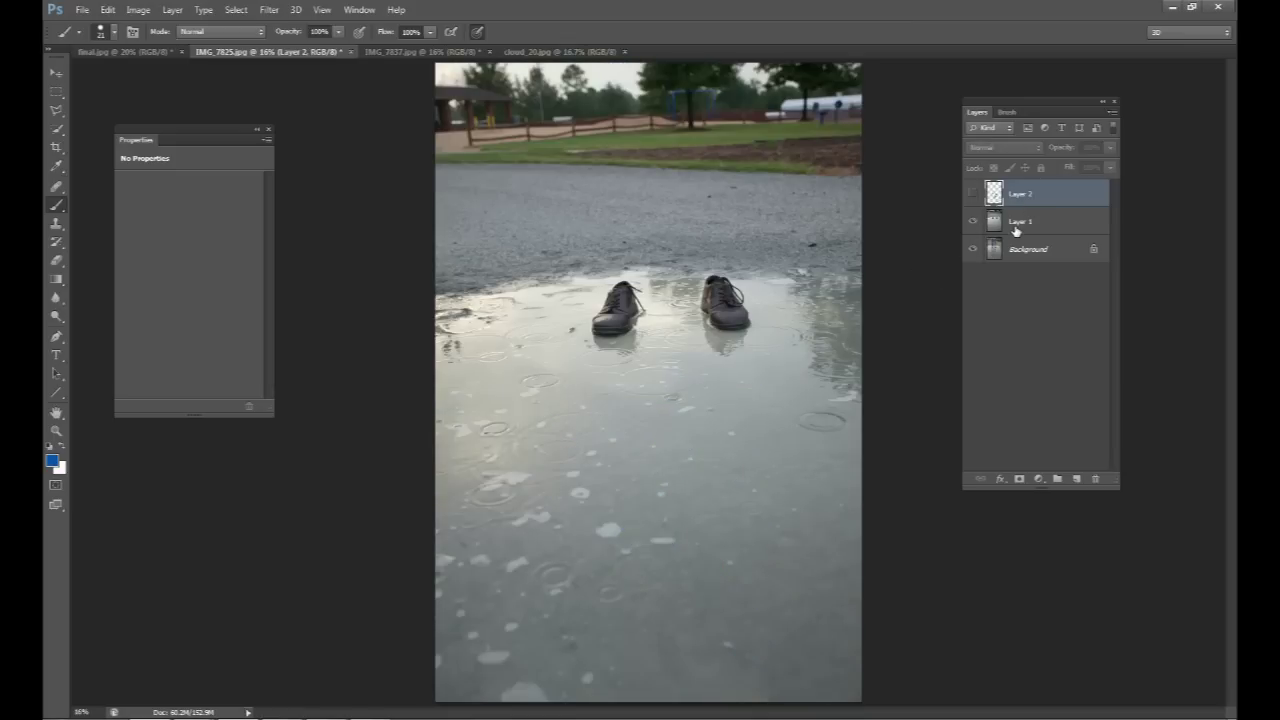
{"action": "left_click", "coordinate": [1016, 224]}
{"action": "left_click", "coordinate": [1018, 197]}
{"action": "key", "text": "Delete"}
Step: Lower the empty-shoes layer's opacity to 51% and move it slightly down towards the standing man's feet
{"action": "key", "text": "v"}
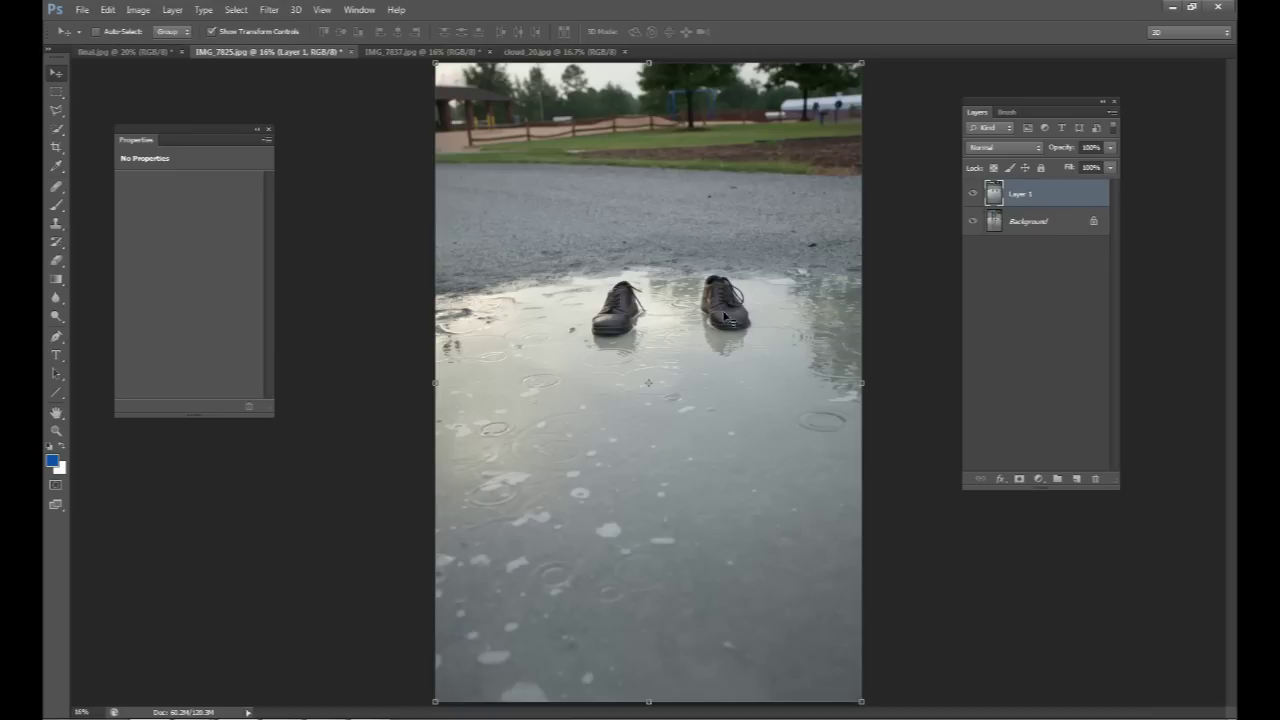
{"action": "left_click", "coordinate": [1110, 149]}
{"action": "left_click_drag", "start_coordinate": [1108, 164], "coordinate": [1078, 170]}
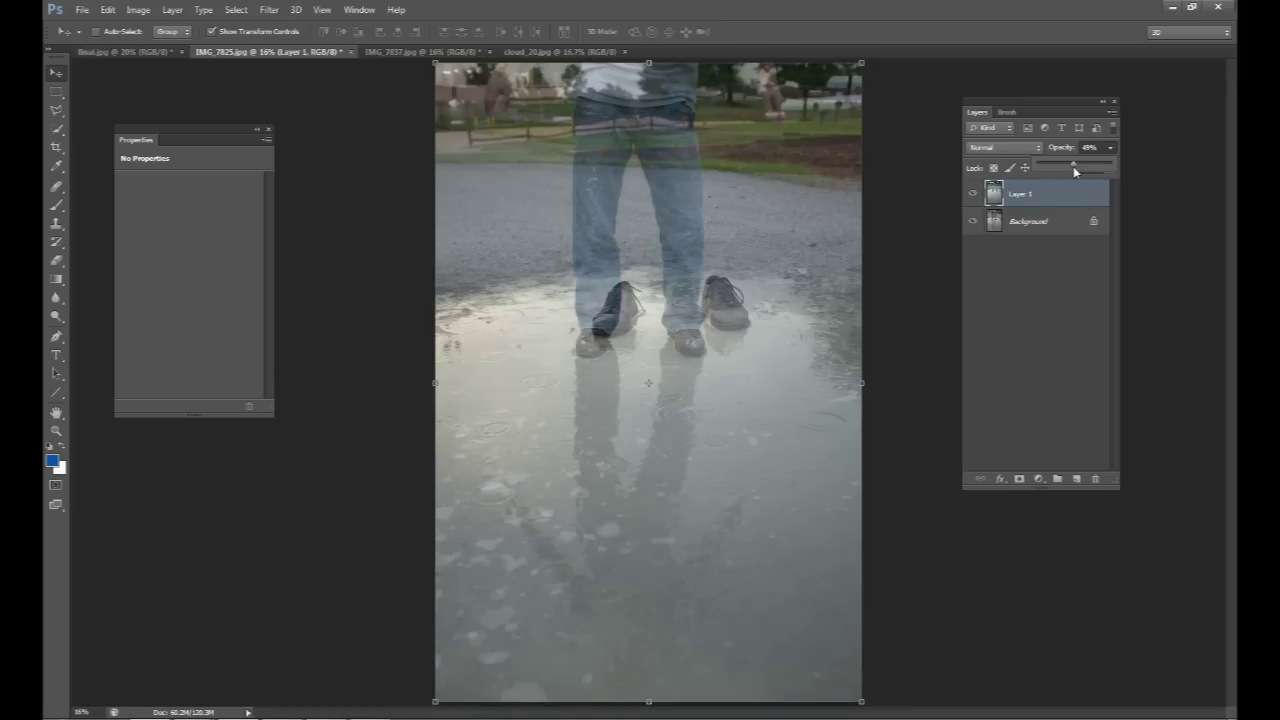
{"action": "left_click", "coordinate": [217, 93]}
{"action": "left_click_drag", "start_coordinate": [776, 314], "coordinate": [788, 291]}
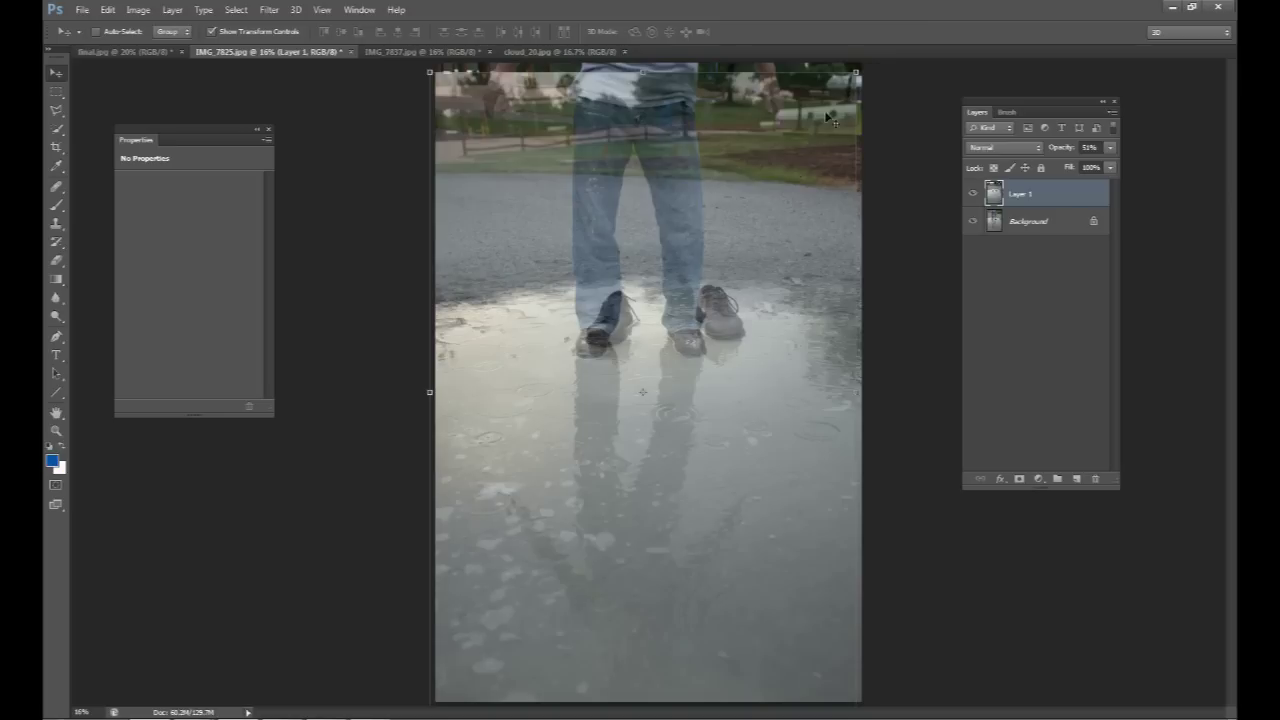
Step: Scale the empty-shoes layer to about 87.8% and position its shoes over the standing man's feet
{"action": "left_click", "coordinate": [857, 72]}
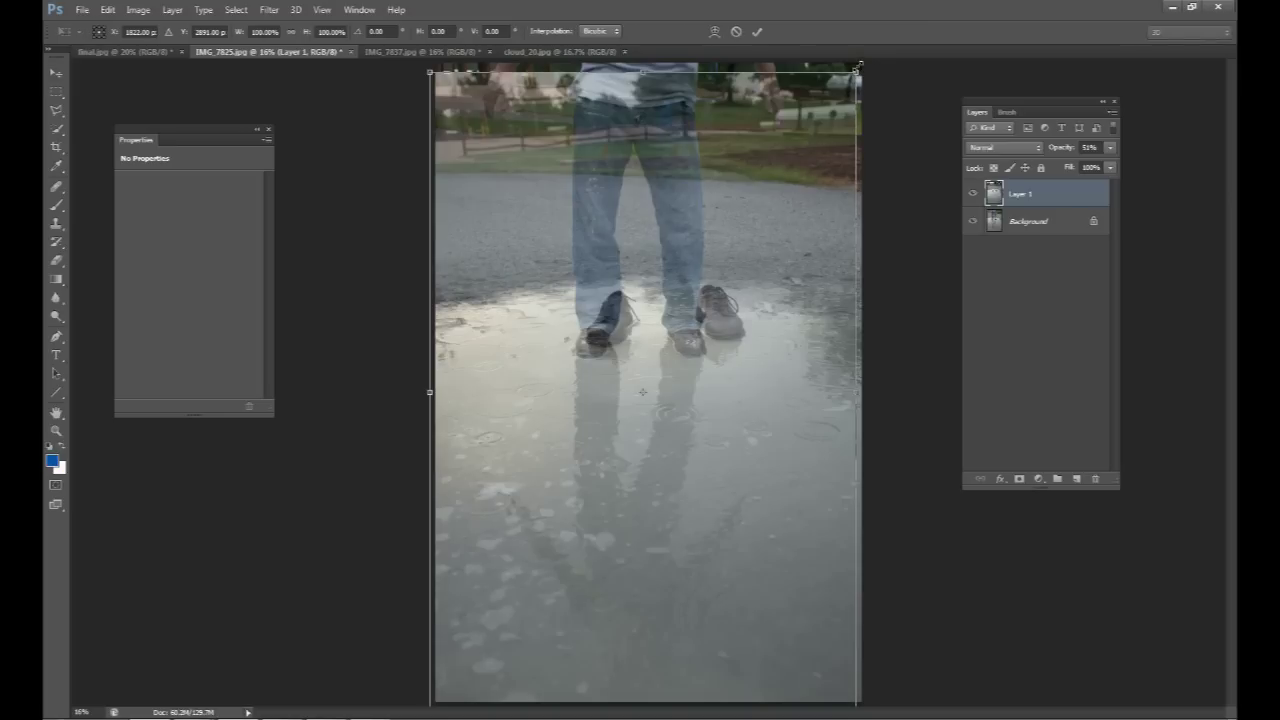
{"action": "left_click_drag", "start_coordinate": [857, 72], "coordinate": [790, 122]}
{"action": "key", "text": "ctrl+plus"}
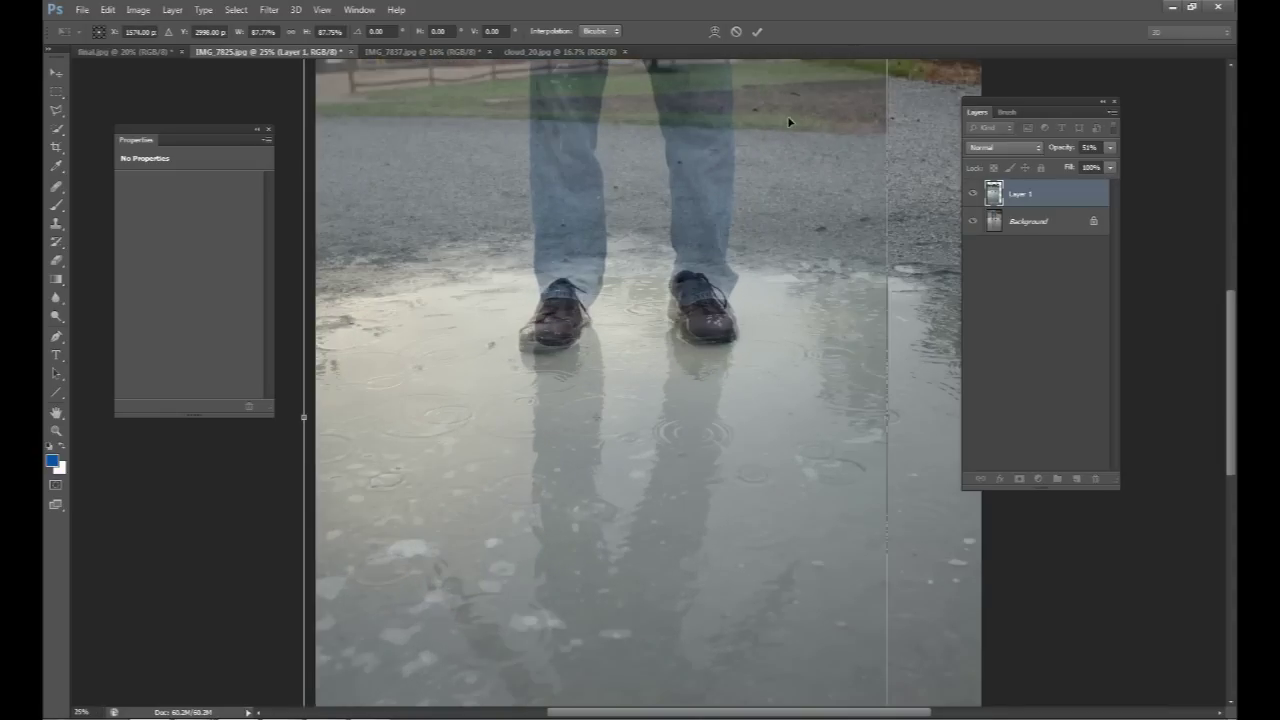
{"action": "key", "text": "ctrl+plus"}
{"action": "mouse_move", "coordinate": [780, 363]}
{"action": "left_mouse_down"}
{"action": "mouse_move", "coordinate": [791, 357]}
{"action": "mouse_move", "coordinate": [781, 346]}
{"action": "left_mouse_up"}
{"action": "key", "text": "ctrl+minus"}
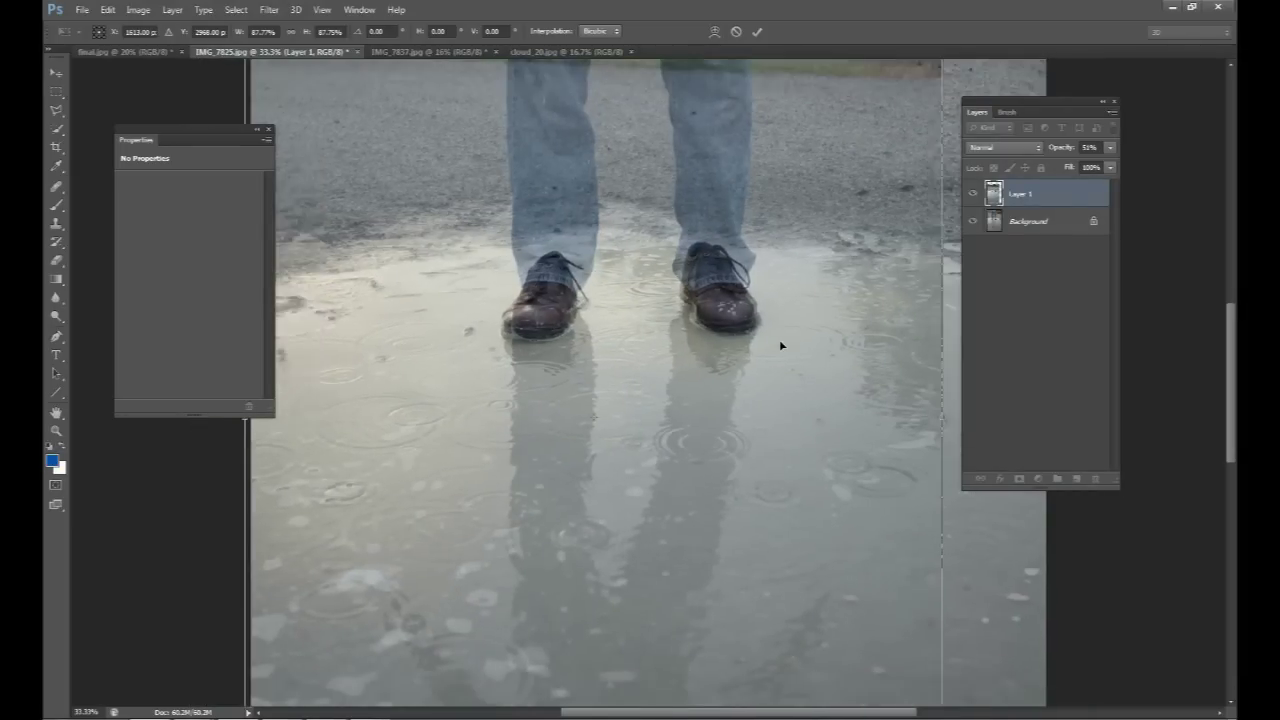
Step: Set the empty-shoes layer's opacity to 62% and fine-tune its alignment with the background photo
{"action": "left_click_drag", "start_coordinate": [1110, 147], "coordinate": [1088, 178]}
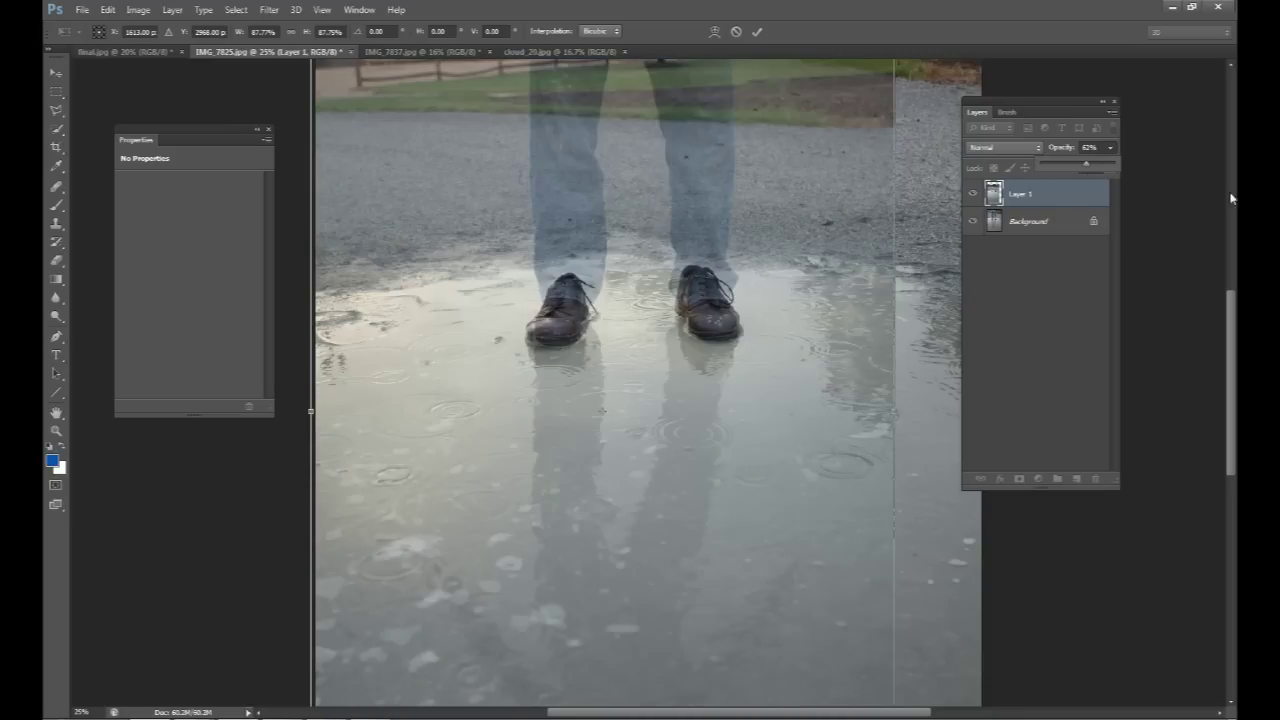
{"action": "scroll", "coordinate": [1180, 255], "scroll_direction": "up", "scroll_amount": 2}
{"action": "left_click_drag", "start_coordinate": [817, 146], "coordinate": [822, 153]}
{"action": "mouse_move", "coordinate": [828, 208]}
{"action": "left_mouse_down"}
{"action": "mouse_move", "coordinate": [834, 191]}
{"action": "mouse_move", "coordinate": [835, 207]}
{"action": "left_mouse_up"}
Step: Set the empty-shoes layer back to 100% opacity and apply its transform
{"action": "mouse_move", "coordinate": [1112, 152]}
{"action": "left_mouse_down"}
{"action": "mouse_move", "coordinate": [1143, 166]}
{"action": "mouse_move", "coordinate": [1134, 147]}
{"action": "left_mouse_up"}
{"action": "key", "text": "ctrl+minus"}
{"action": "key", "text": "ctrl+minus"}
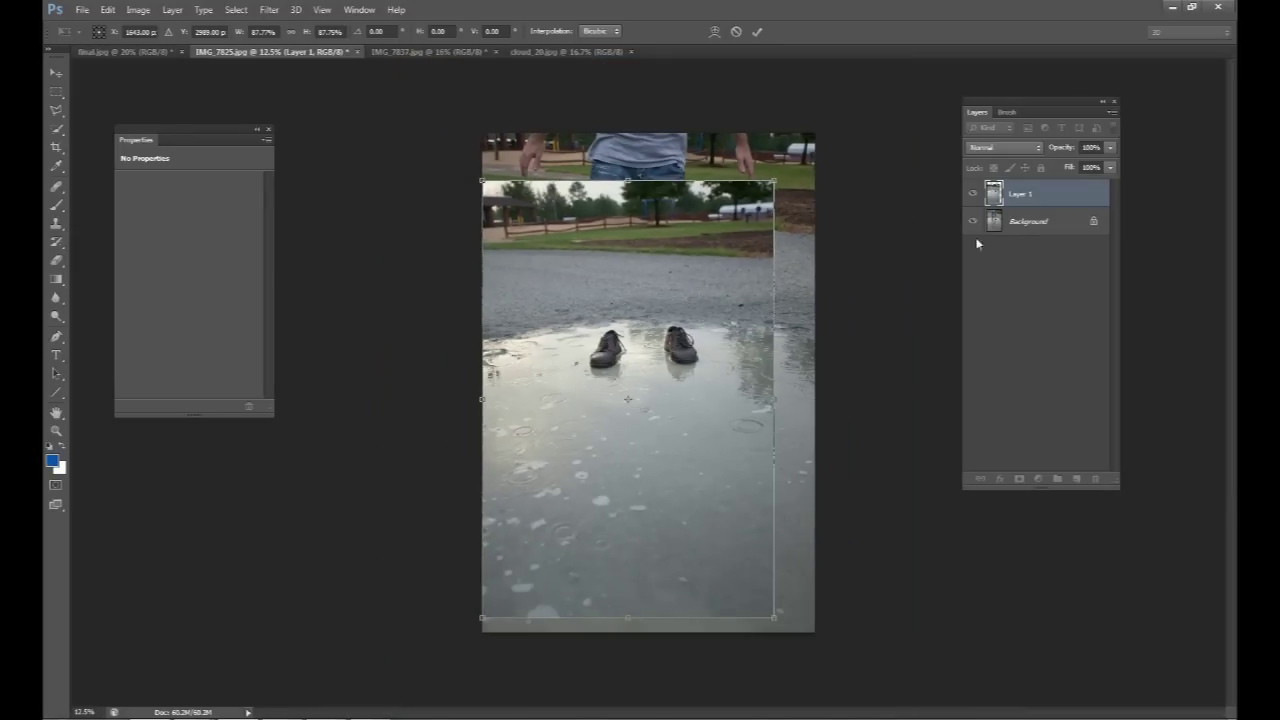
{"action": "left_click", "coordinate": [757, 31]}
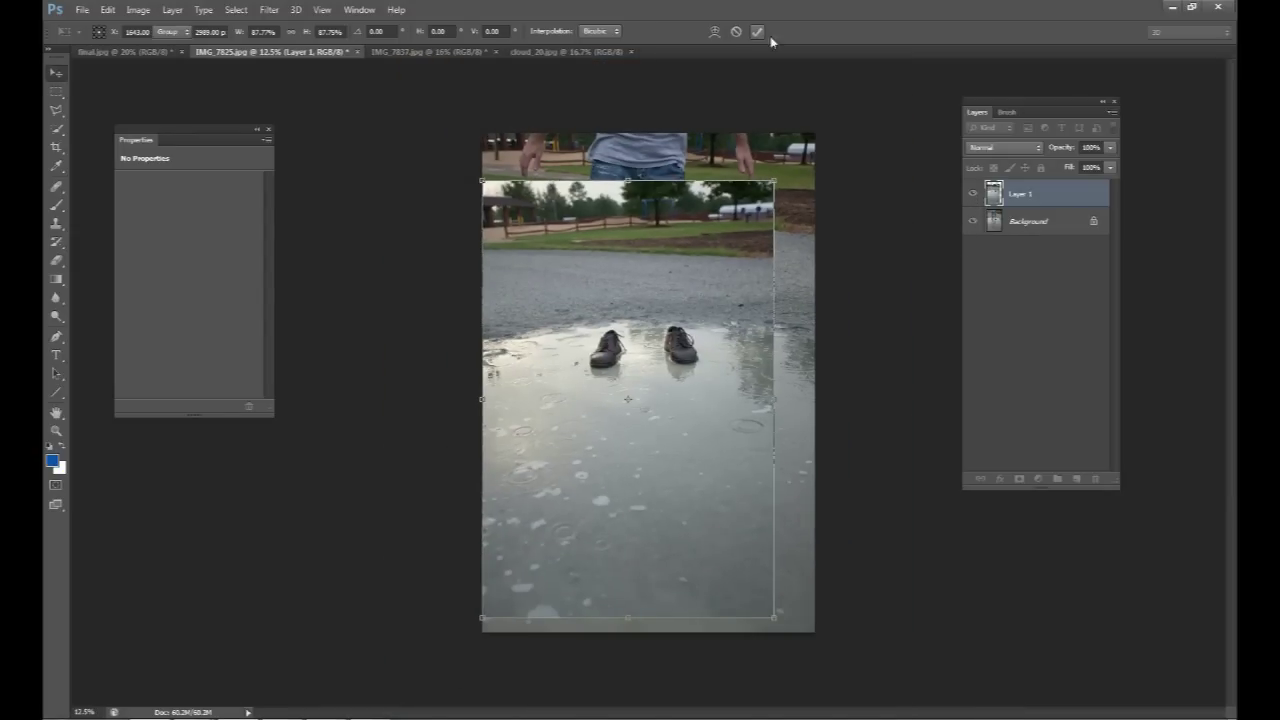
{"action": "key", "text": "5"}
{"action": "key", "text": "1"}
Step: Check the alignment of the scaled empty-shoes layer against the background by toggling the layer's visibility
{"action": "left_click", "coordinate": [973, 195]}
{"action": "left_click", "coordinate": [973, 195]}
{"action": "left_click", "coordinate": [973, 195]}
{"action": "left_click", "coordinate": [973, 195]}
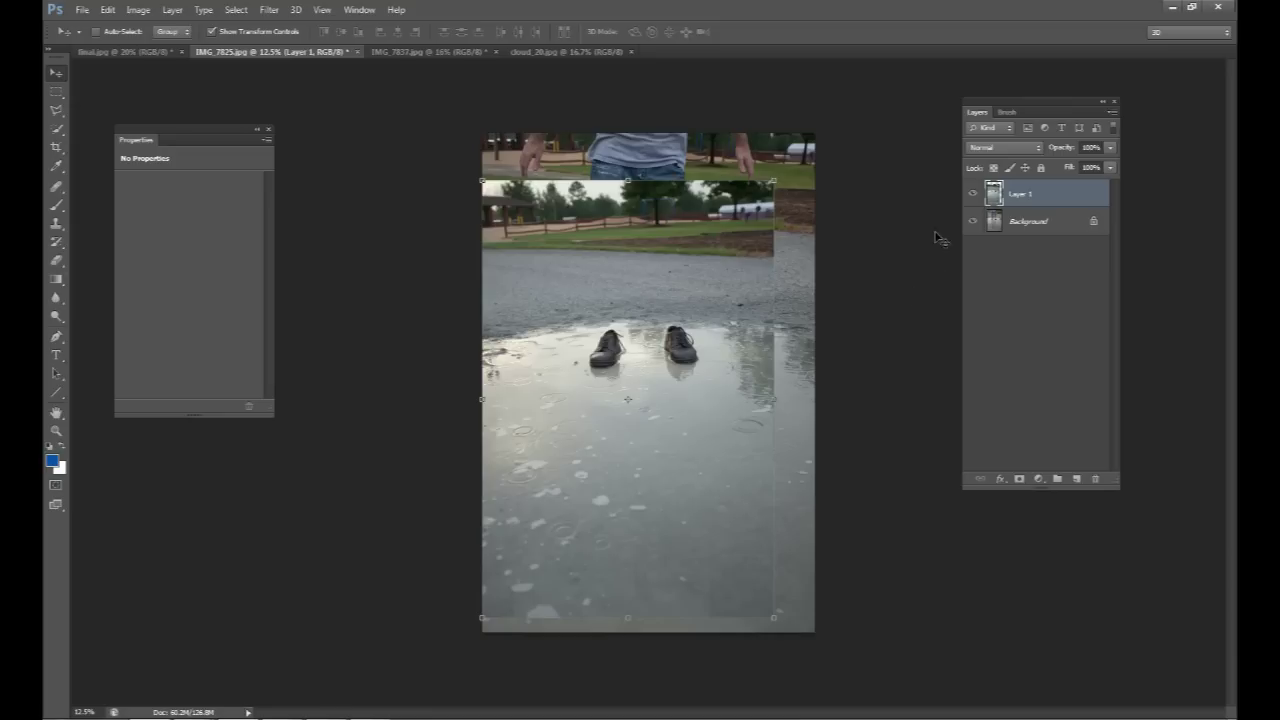
{"action": "left_click", "coordinate": [970, 195]}
{"action": "left_click", "coordinate": [970, 195]}
{"action": "left_click", "coordinate": [975, 195]}
{"action": "left_click", "coordinate": [974, 195]}
Step: Crop the canvas to the area covered by the empty-shoes layer, removing the strips at its upper, right and lower edges
{"action": "left_click", "coordinate": [57, 149]}
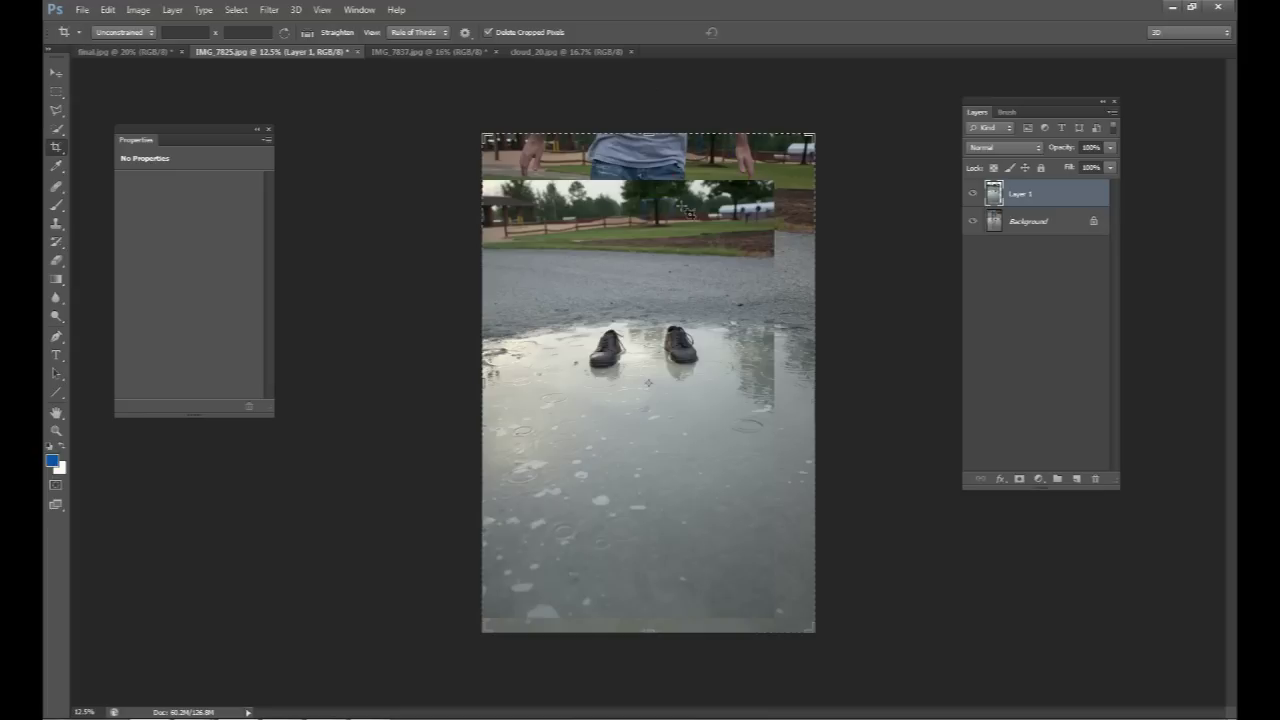
{"action": "left_click_drag", "start_coordinate": [649, 134], "coordinate": [690, 145]}
{"action": "left_click_drag", "start_coordinate": [808, 382], "coordinate": [818, 368]}
{"action": "left_click_drag", "start_coordinate": [650, 606], "coordinate": [650, 593]}
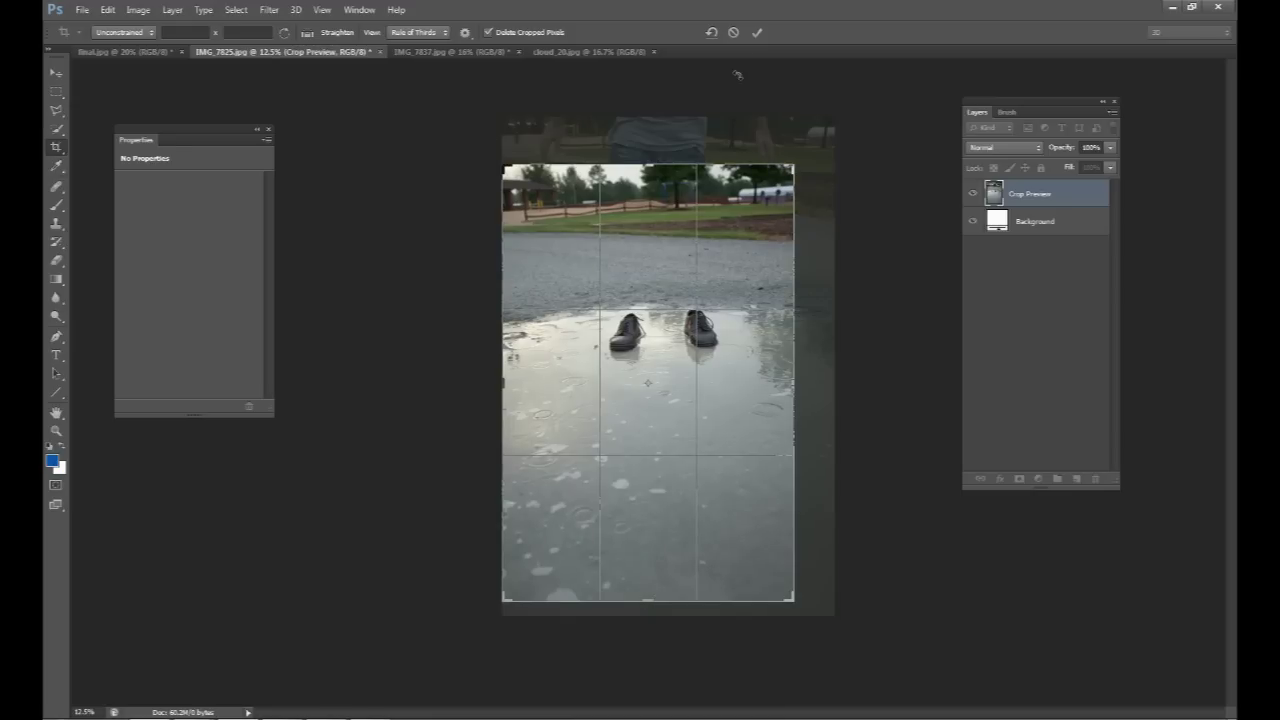
{"action": "left_click", "coordinate": [757, 32]}
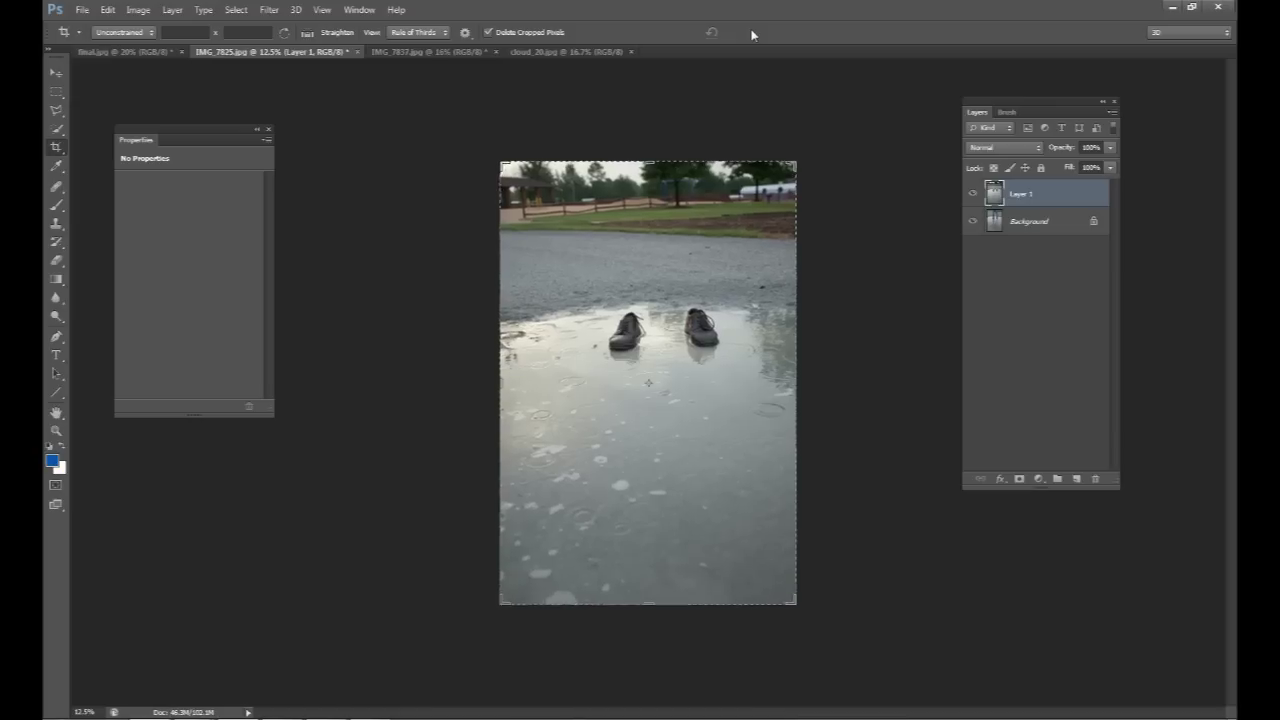
Step: Crop away the trees and grass above the puddle so the image begins at the gravel behind the shoes
{"action": "key", "text": "ctrl+plus"}
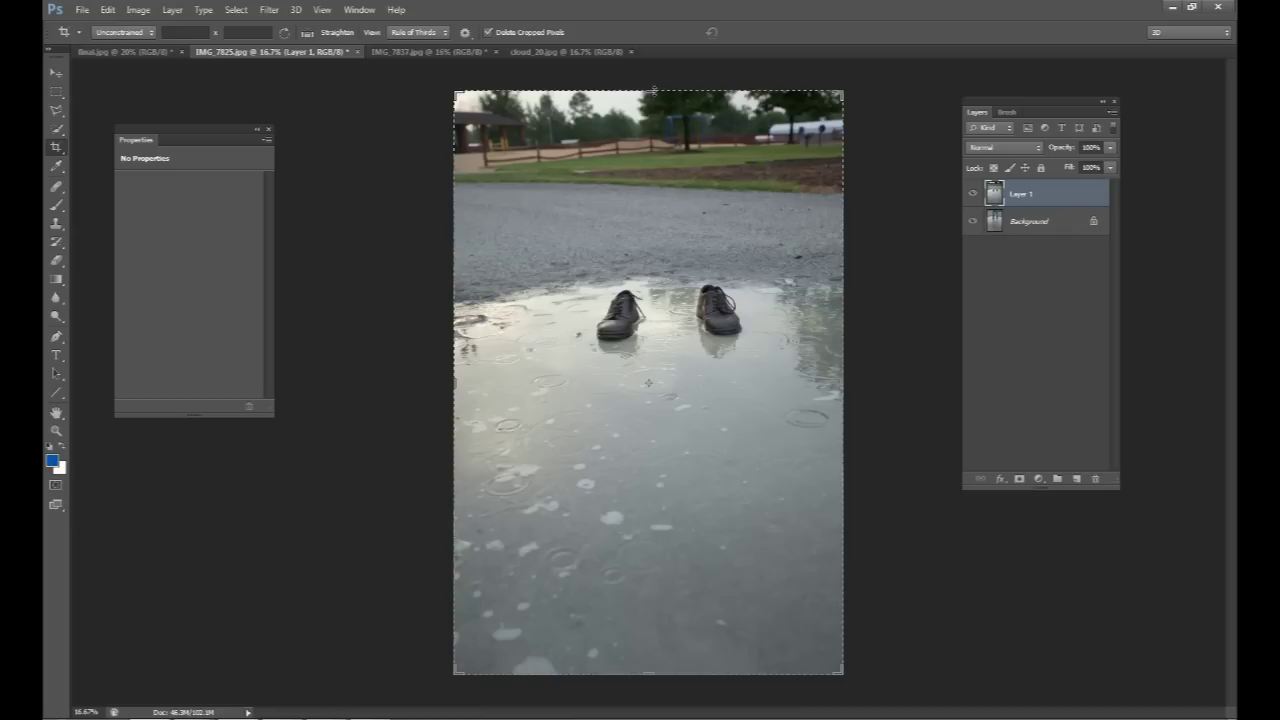
{"action": "left_click_drag", "start_coordinate": [652, 90], "coordinate": [663, 144]}
{"action": "left_click_drag", "start_coordinate": [663, 143], "coordinate": [663, 143]}
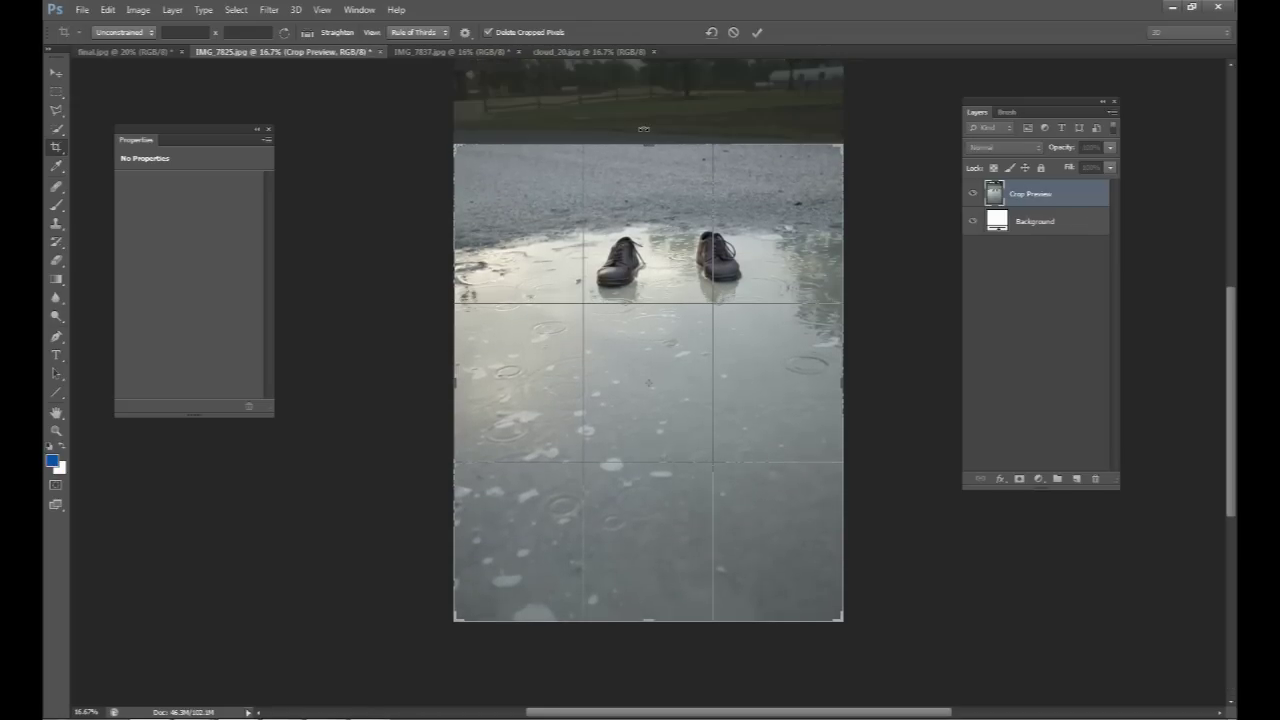
{"action": "left_click", "coordinate": [759, 32]}
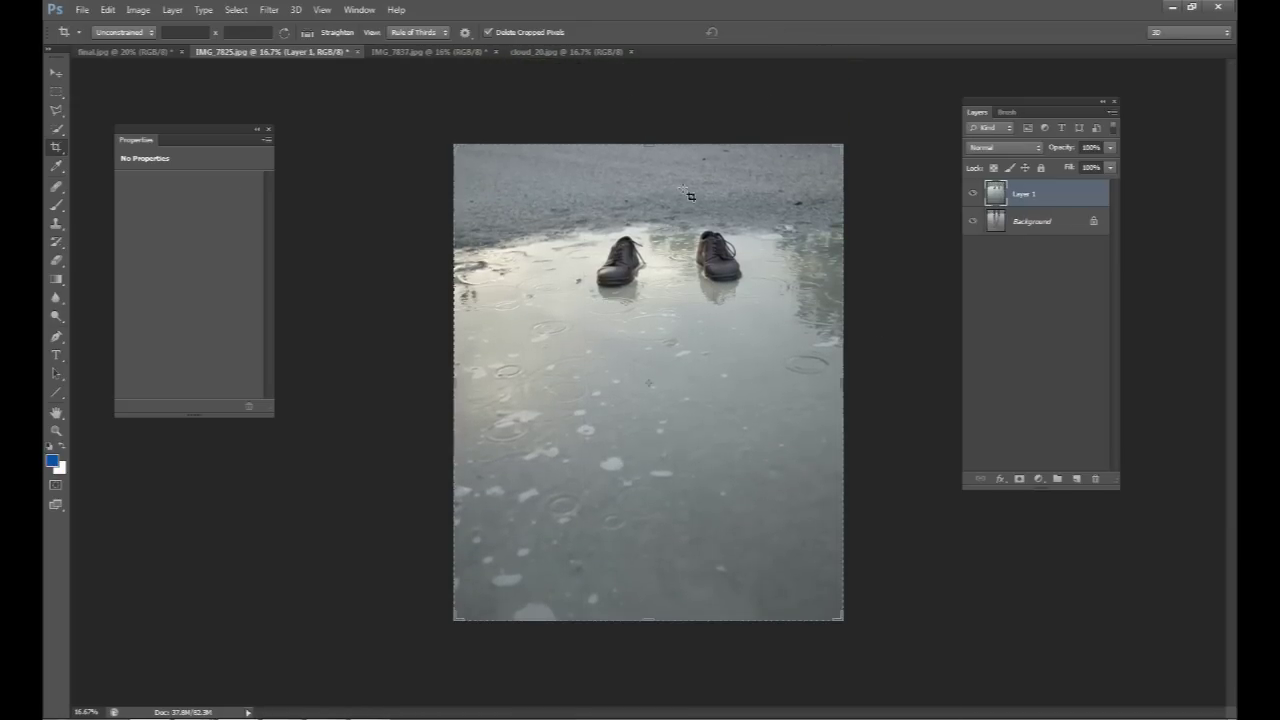
Step: Compare the empty-shoes layer with the background by toggling its visibility with the Move tool active
{"action": "left_click", "coordinate": [56, 73]}
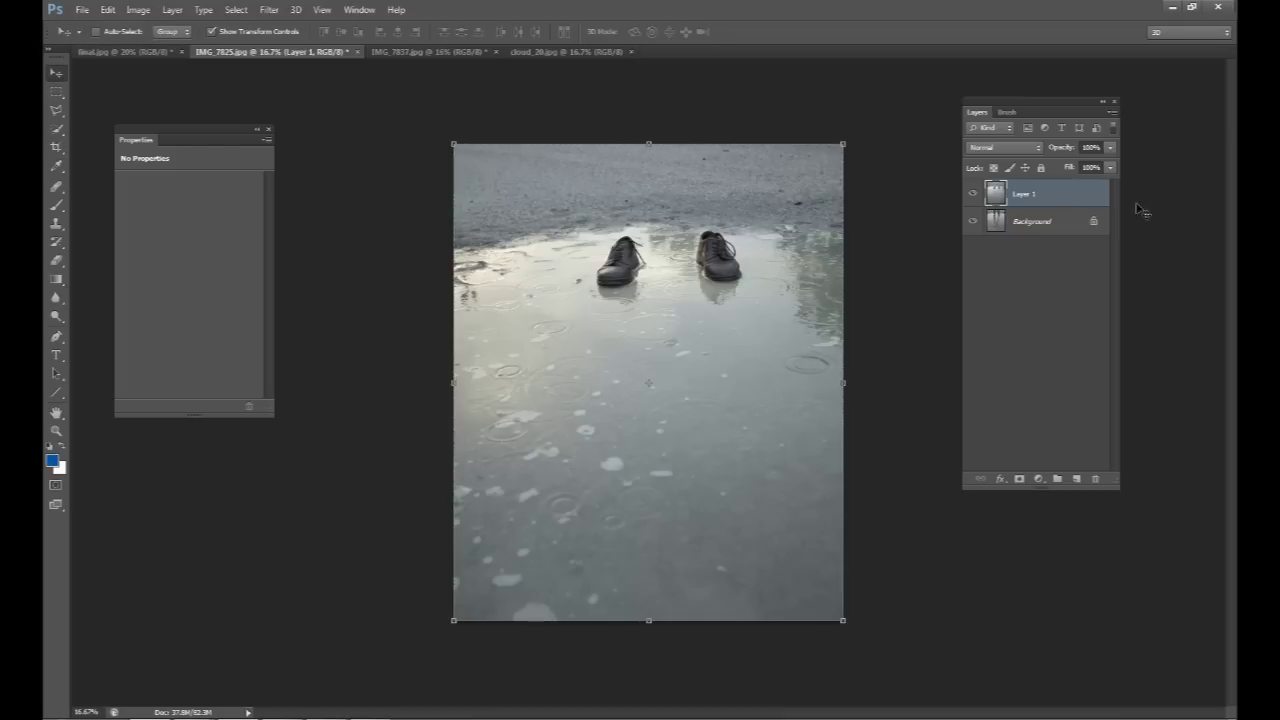
{"action": "left_click", "coordinate": [972, 195]}
{"action": "left_click", "coordinate": [973, 196]}
{"action": "left_click", "coordinate": [971, 196]}
{"action": "left_click", "coordinate": [972, 196]}
Step: Add a layer mask to the empty-shoes layer and set up a black brush of 236 px with 49% hardness
{"action": "left_click", "coordinate": [1019, 479]}
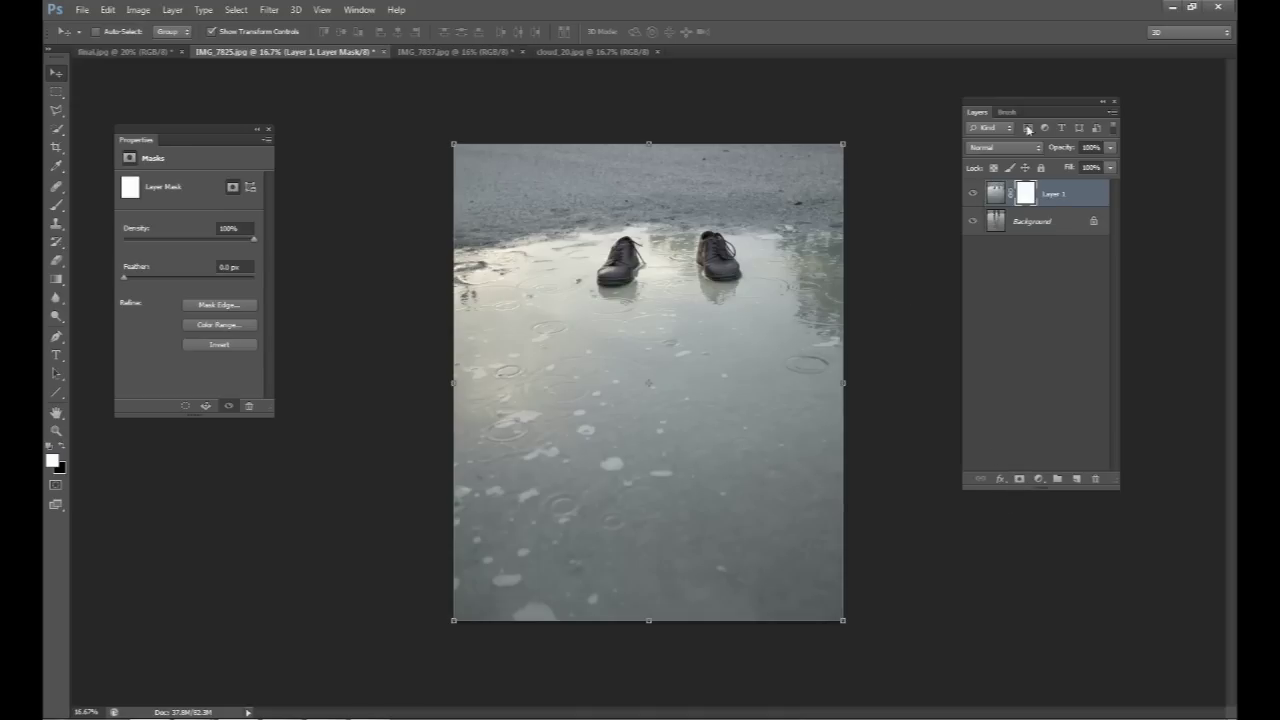
{"action": "left_click", "coordinate": [56, 205]}
{"action": "right_click", "coordinate": [671, 293]}
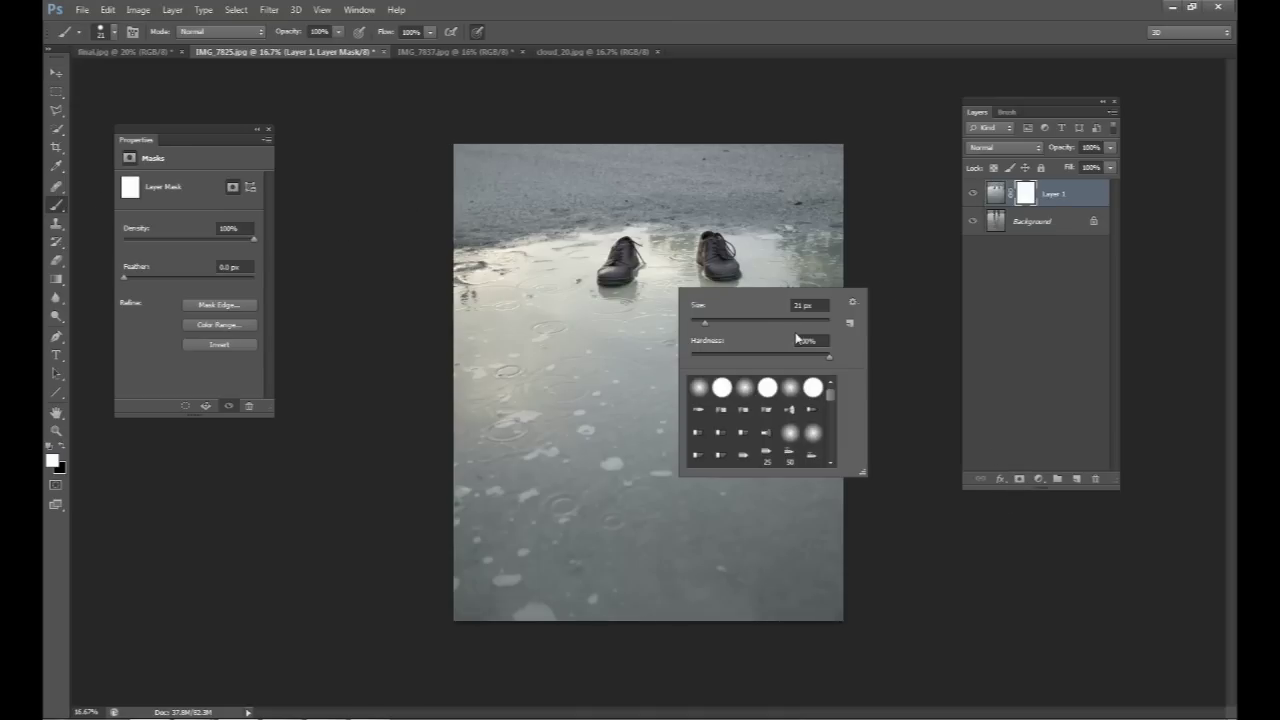
{"action": "left_click", "coordinate": [817, 356]}
{"action": "left_click_drag", "start_coordinate": [729, 358], "coordinate": [756, 358]}
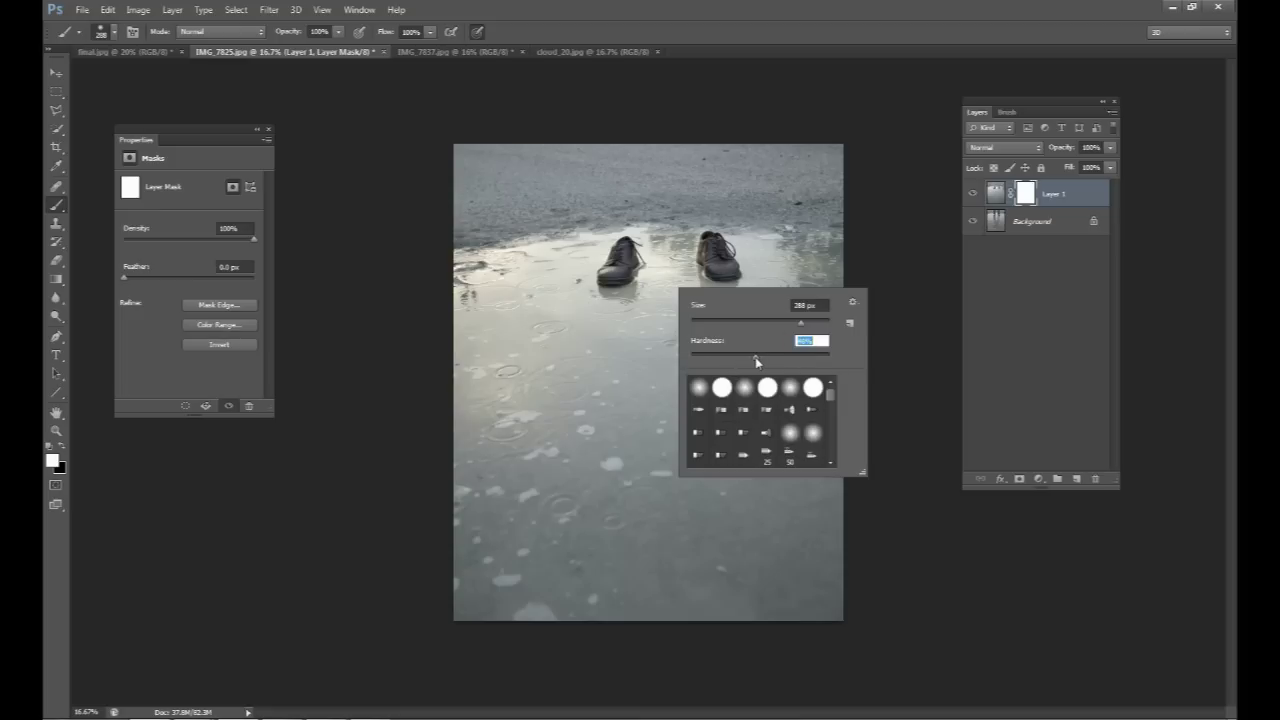
{"action": "left_click", "coordinate": [796, 321]}
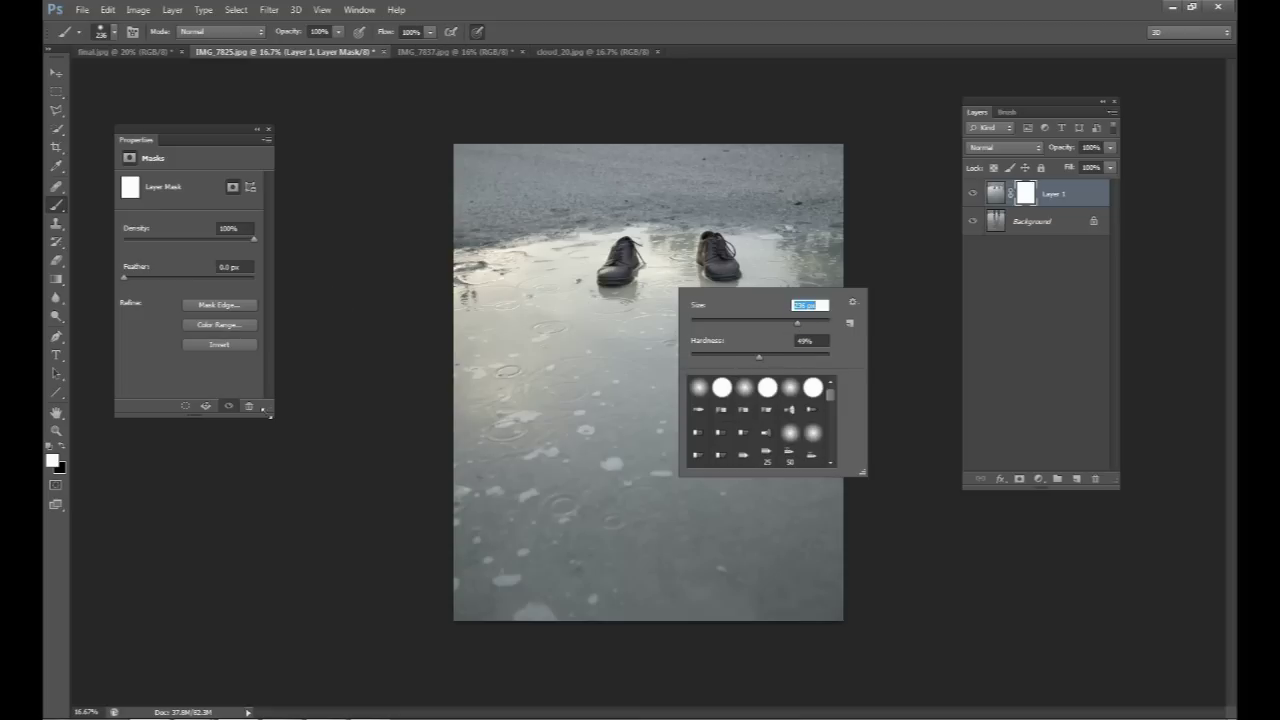
{"action": "left_click", "coordinate": [63, 451]}
Step: Enlarge the brush and paint black on the mask across the puddle below the shoes to reveal the man's reflection
{"action": "left_click", "coordinate": [974, 195]}
{"action": "left_click", "coordinate": [974, 195]}
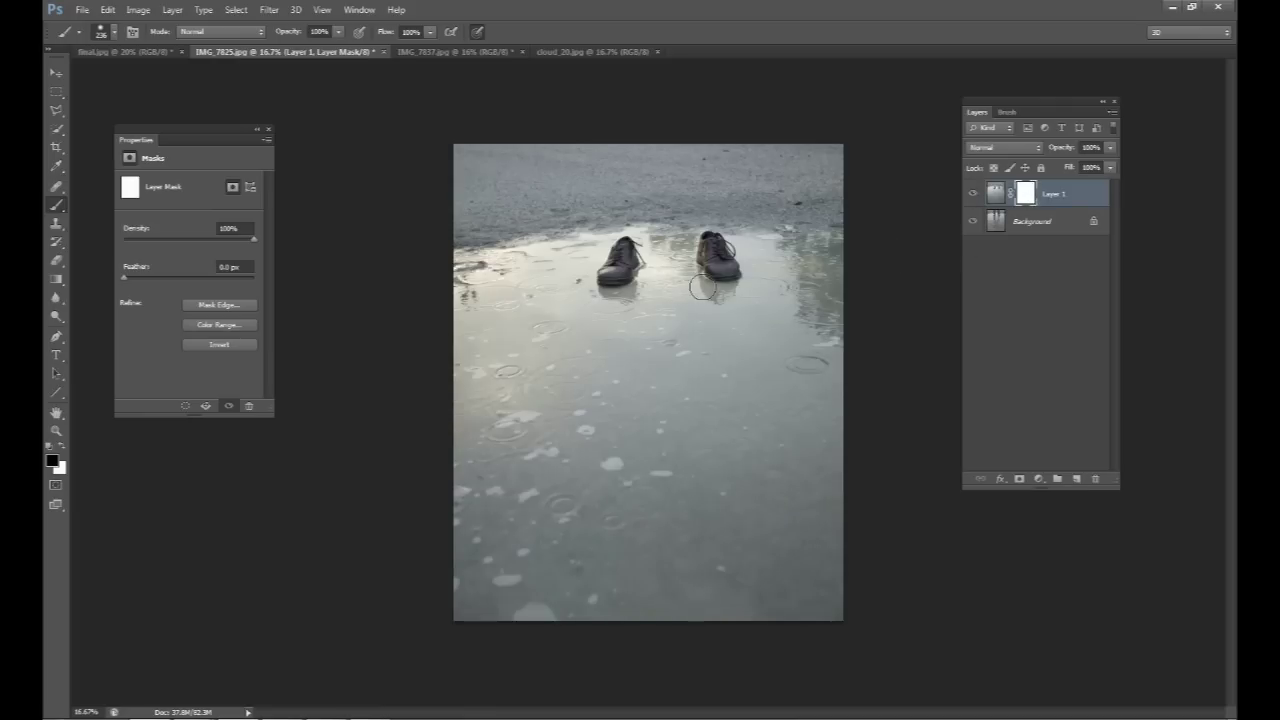
{"action": "right_click", "coordinate": [686, 350]}
{"action": "left_click_drag", "start_coordinate": [788, 385], "coordinate": [812, 388]}
{"action": "key", "text": "Return"}
{"action": "mouse_move", "coordinate": [722, 325]}
{"action": "left_mouse_down"}
{"action": "mouse_move", "coordinate": [706, 314]}
{"action": "mouse_move", "coordinate": [706, 478]}
{"action": "mouse_move", "coordinate": [680, 600]}
{"action": "left_mouse_up"}
{"action": "mouse_move", "coordinate": [630, 560]}
{"action": "left_mouse_down"}
{"action": "mouse_move", "coordinate": [620, 510]}
{"action": "mouse_move", "coordinate": [652, 455]}
{"action": "mouse_move", "coordinate": [668, 472]}
{"action": "mouse_move", "coordinate": [647, 497]}
{"action": "mouse_move", "coordinate": [612, 495]}
{"action": "mouse_move", "coordinate": [593, 518]}
{"action": "mouse_move", "coordinate": [592, 389]}
{"action": "mouse_move", "coordinate": [666, 438]}
{"action": "mouse_move", "coordinate": [678, 402]}
{"action": "mouse_move", "coordinate": [646, 335]}
{"action": "mouse_move", "coordinate": [613, 326]}
{"action": "mouse_move", "coordinate": [640, 325]}
{"action": "mouse_move", "coordinate": [622, 309]}
{"action": "mouse_move", "coordinate": [676, 331]}
{"action": "mouse_move", "coordinate": [703, 314]}
{"action": "mouse_move", "coordinate": [846, 343]}
{"action": "mouse_move", "coordinate": [880, 336]}
{"action": "mouse_move", "coordinate": [704, 388]}
{"action": "mouse_move", "coordinate": [667, 419]}
{"action": "mouse_move", "coordinate": [698, 471]}
{"action": "mouse_move", "coordinate": [835, 493]}
{"action": "mouse_move", "coordinate": [847, 545]}
{"action": "mouse_move", "coordinate": [830, 590]}
{"action": "mouse_move", "coordinate": [503, 601]}
{"action": "mouse_move", "coordinate": [603, 594]}
{"action": "mouse_move", "coordinate": [680, 526]}
{"action": "mouse_move", "coordinate": [543, 507]}
{"action": "mouse_move", "coordinate": [561, 458]}
{"action": "mouse_move", "coordinate": [553, 420]}
{"action": "mouse_move", "coordinate": [512, 396]}
{"action": "mouse_move", "coordinate": [568, 342]}
{"action": "mouse_move", "coordinate": [504, 343]}
{"action": "mouse_move", "coordinate": [457, 385]}
{"action": "mouse_move", "coordinate": [485, 525]}
{"action": "left_mouse_up"}
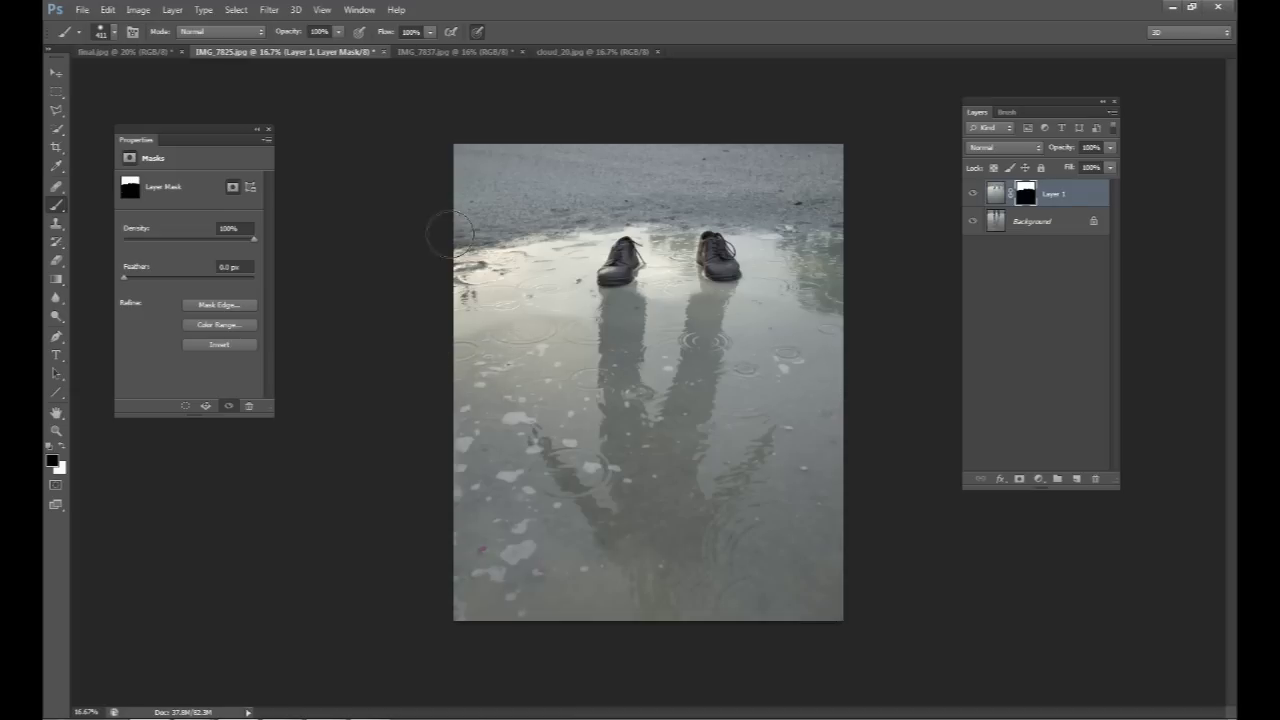
Step: Lower the brush flow and paint black on the mask around the shoes to blend the upper puddle with the reflection photo
{"action": "left_click_drag", "start_coordinate": [430, 32], "coordinate": [370, 54]}
{"action": "key", "text": "ctrl+plus"}
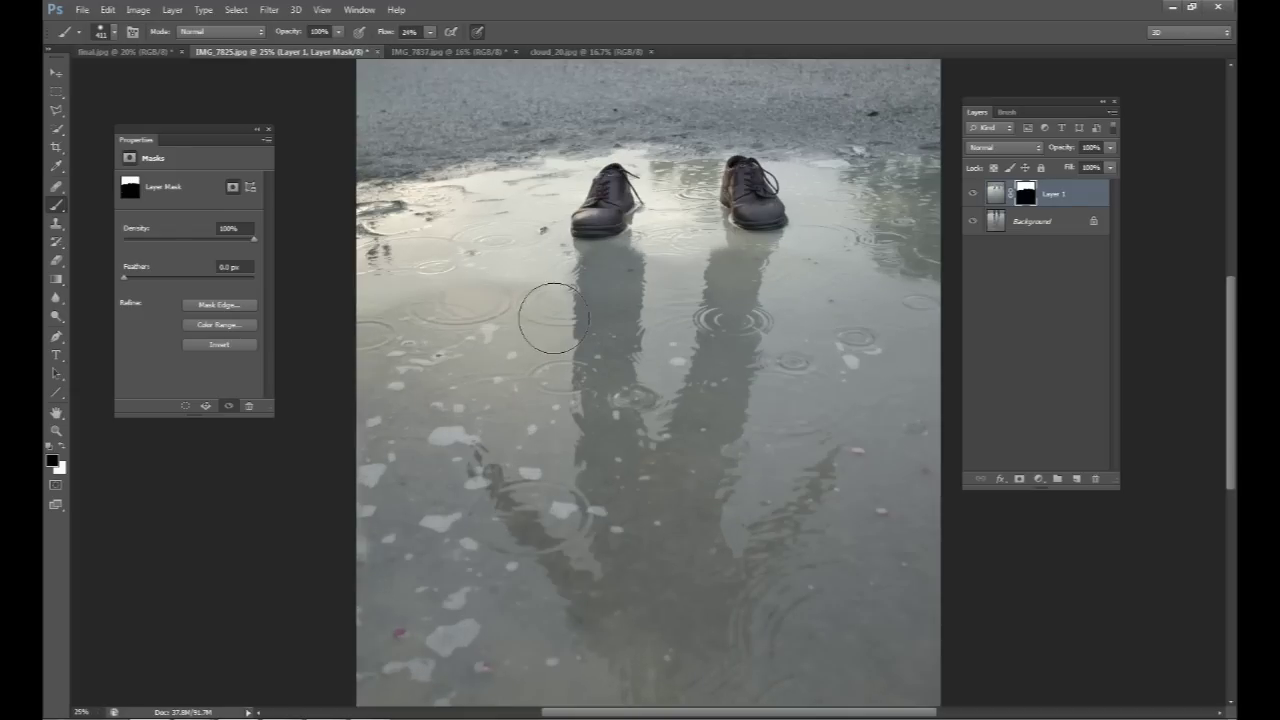
{"action": "right_click", "coordinate": [540, 293]}
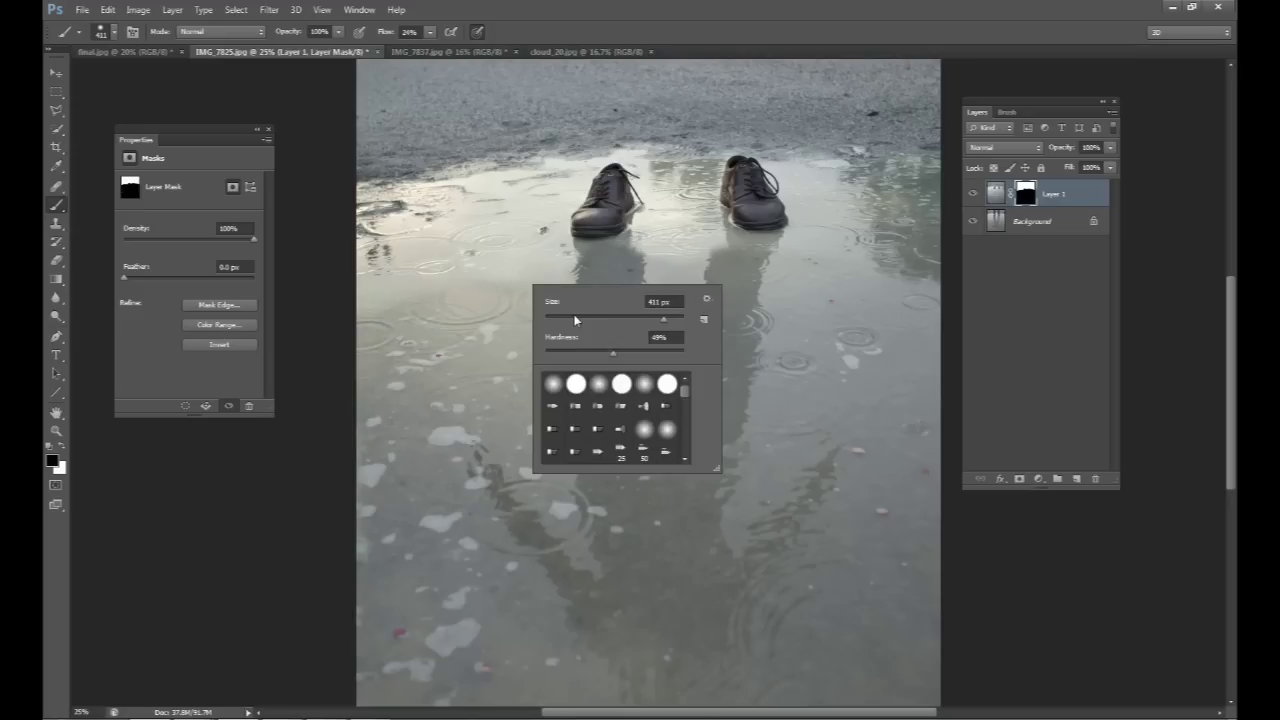
{"action": "left_click", "coordinate": [506, 292]}
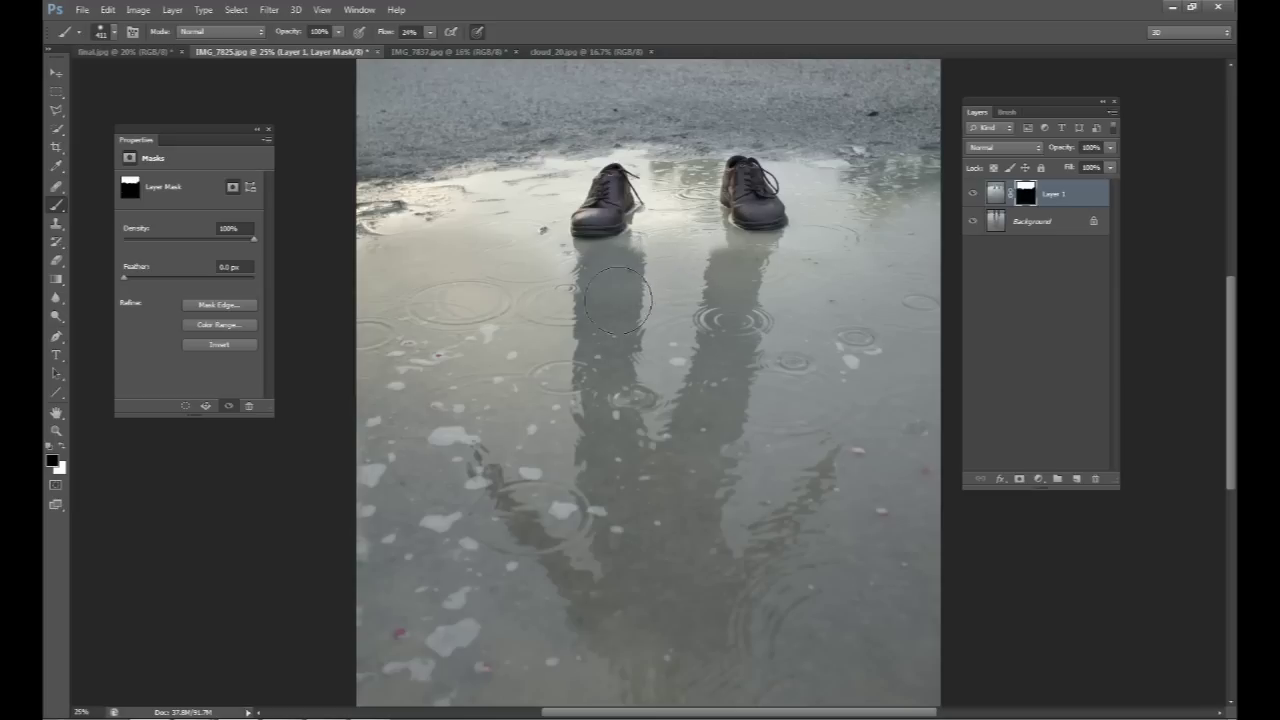
Step: Paint white on the mask beside the shoes to restore the upper puddle areas at both edges of the image
{"action": "key", "text": "x"}
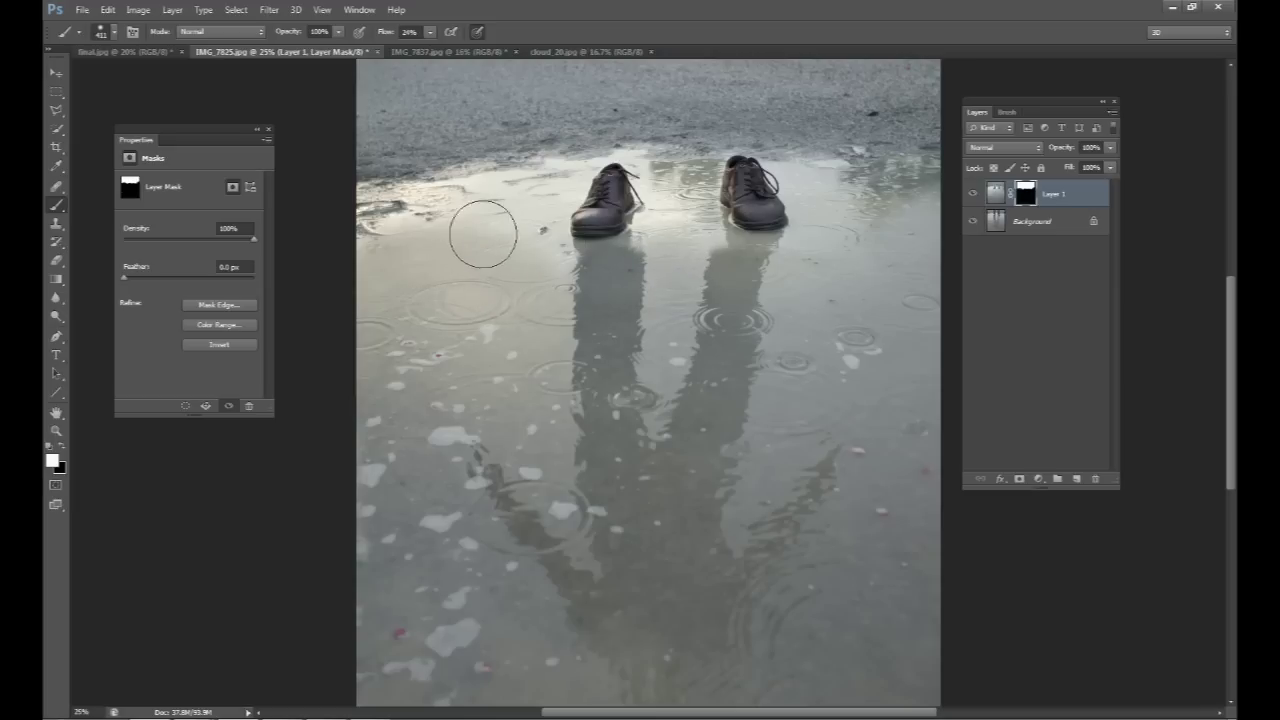
{"action": "mouse_move", "coordinate": [404, 258]}
{"action": "left_mouse_down"}
{"action": "mouse_move", "coordinate": [362, 257]}
{"action": "mouse_move", "coordinate": [446, 246]}
{"action": "mouse_move", "coordinate": [404, 251]}
{"action": "mouse_move", "coordinate": [429, 229]}
{"action": "left_mouse_up"}
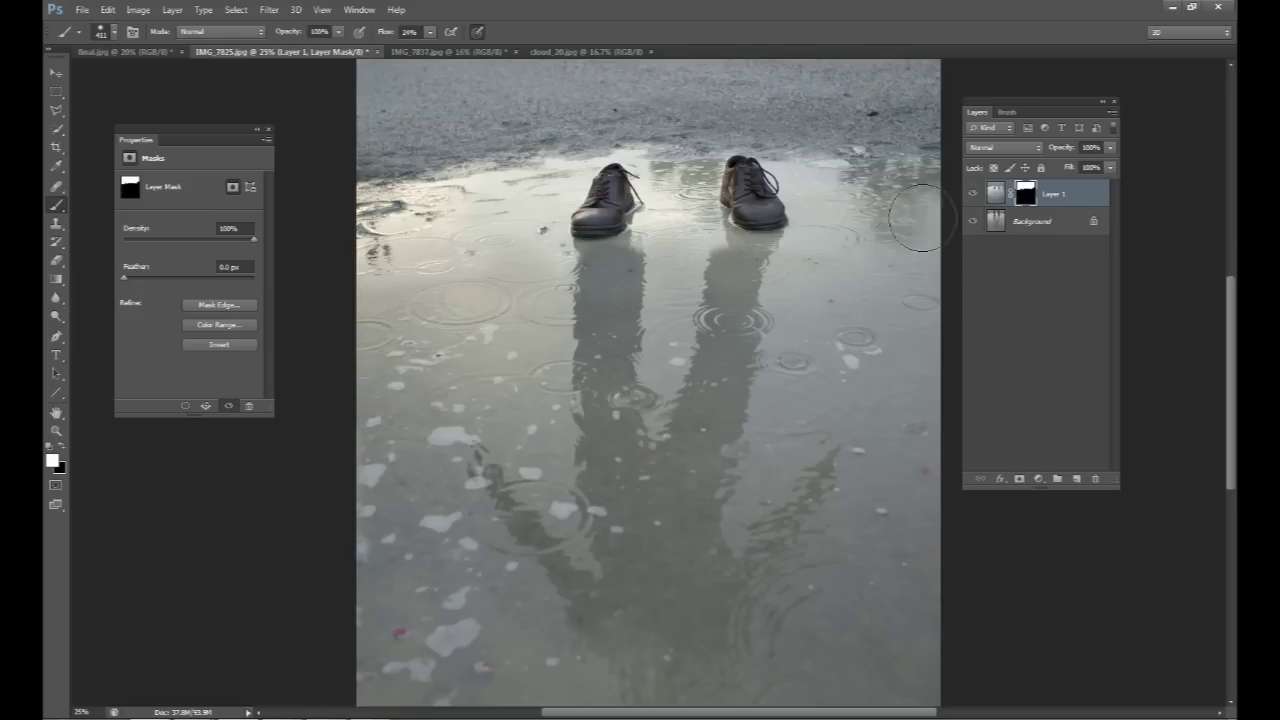
{"action": "key", "text": "x"}
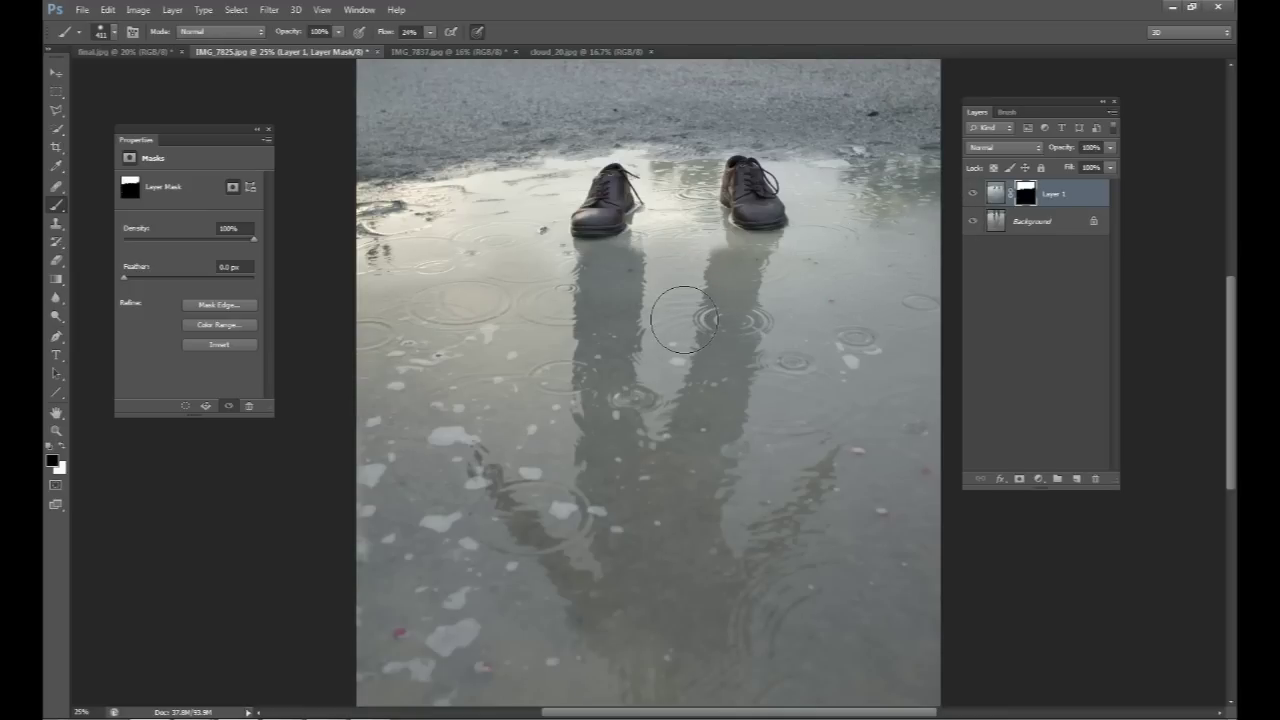
{"action": "key", "text": "ctrl+minus"}
{"action": "key", "text": "ctrl+minus"}
{"action": "key", "text": "ctrl+minus"}
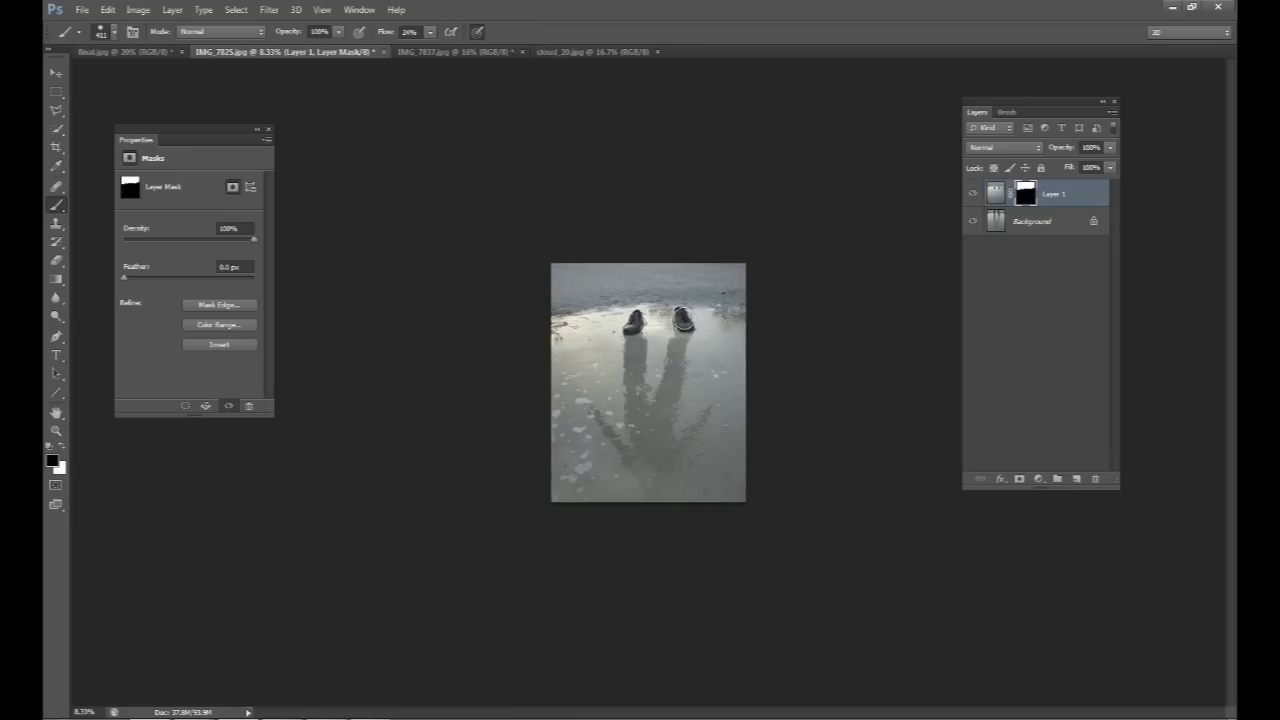
{"action": "key", "text": "ctrl+plus"}
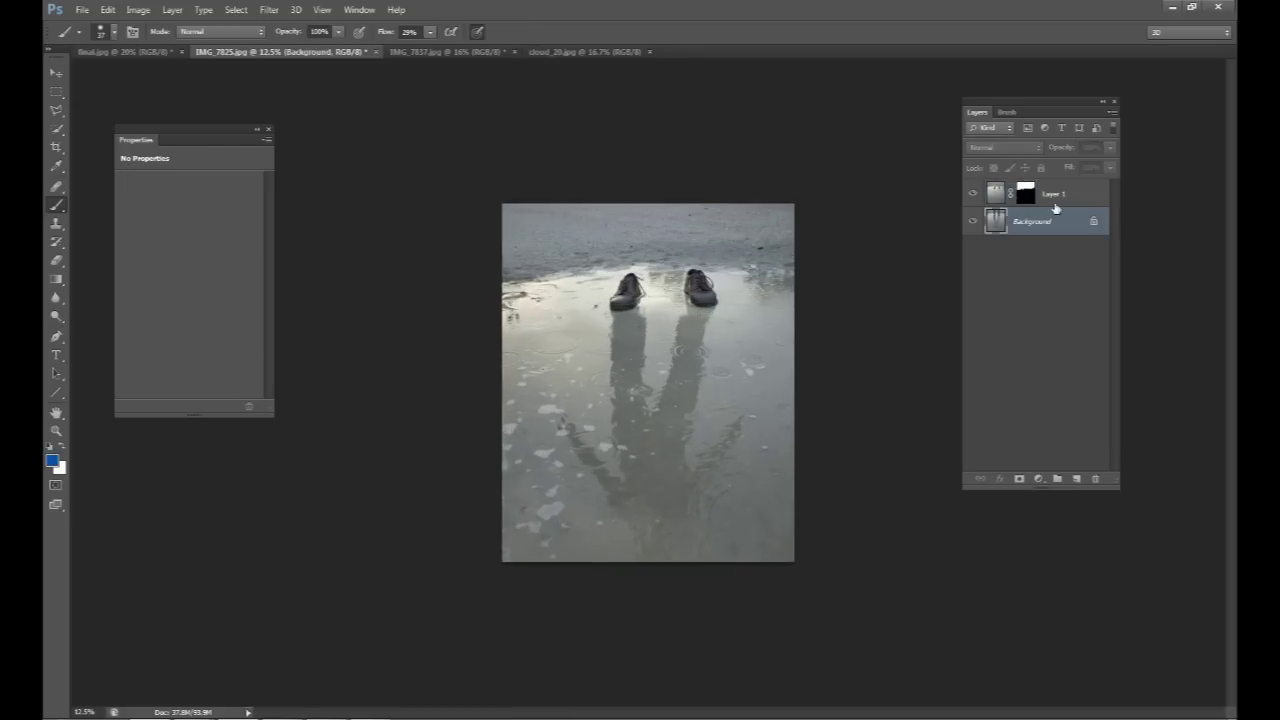
Step: Target the empty-shoes layer's mask near the shoes and set the brush to 81 px, 0% hardness and 15% flow
{"action": "left_click", "coordinate": [1037, 196]}
{"action": "key", "text": "ctrl+plus"}
{"action": "key", "text": "ctrl+plus"}
{"action": "key", "text": "ctrl+plus"}
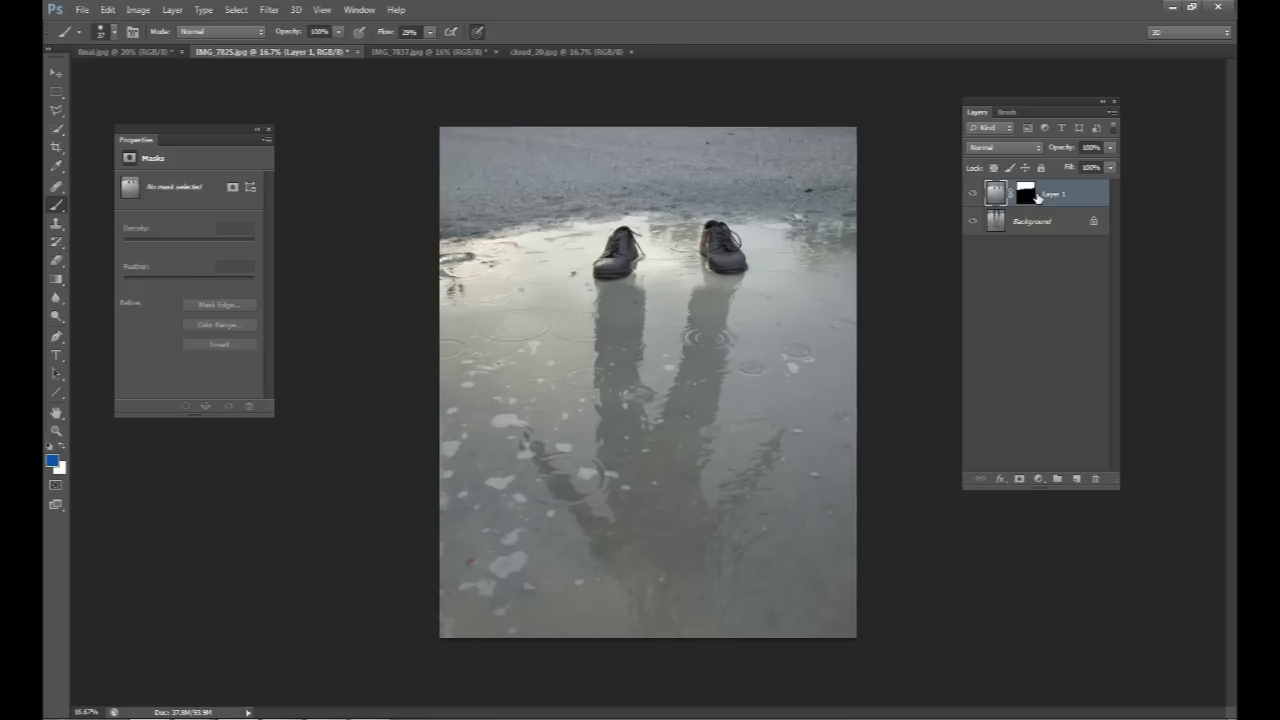
{"action": "key", "text": "ctrl+plus"}
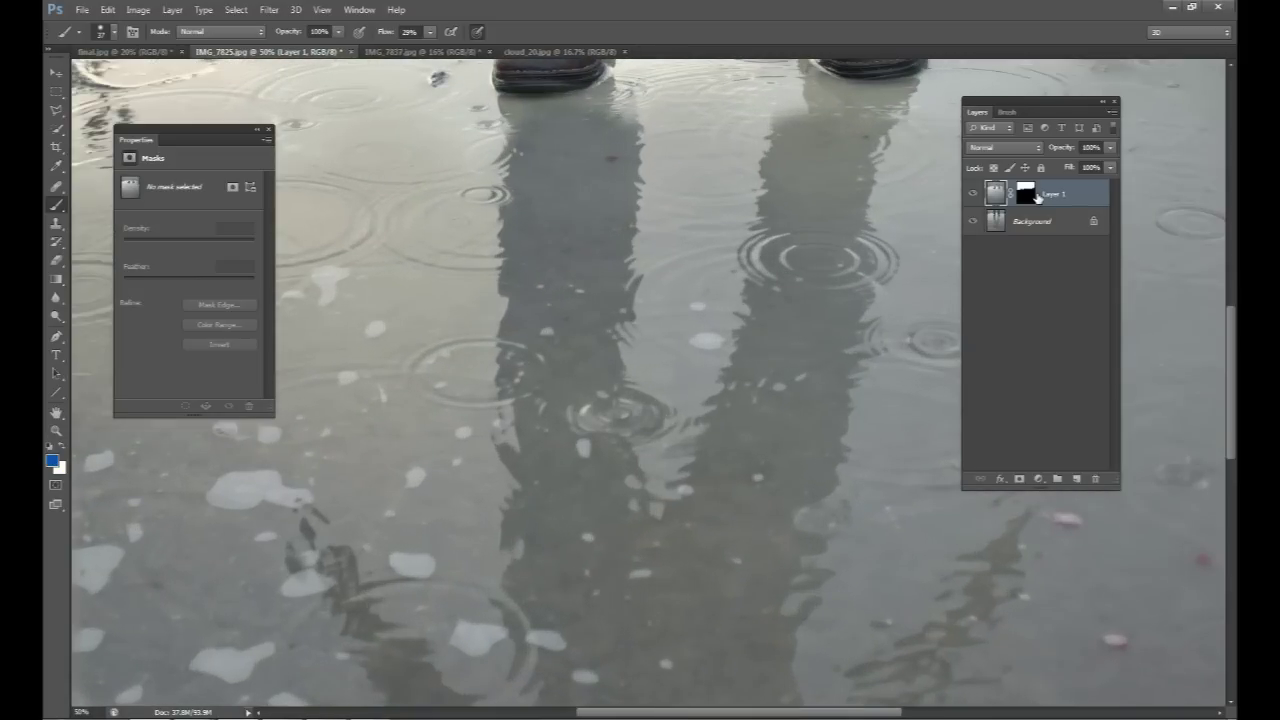
{"action": "scroll", "coordinate": [820, 521], "scroll_direction": "up", "scroll_amount": 3}
{"action": "left_click_drag", "start_coordinate": [820, 714], "coordinate": [848, 714]}
{"action": "left_click", "coordinate": [1025, 193]}
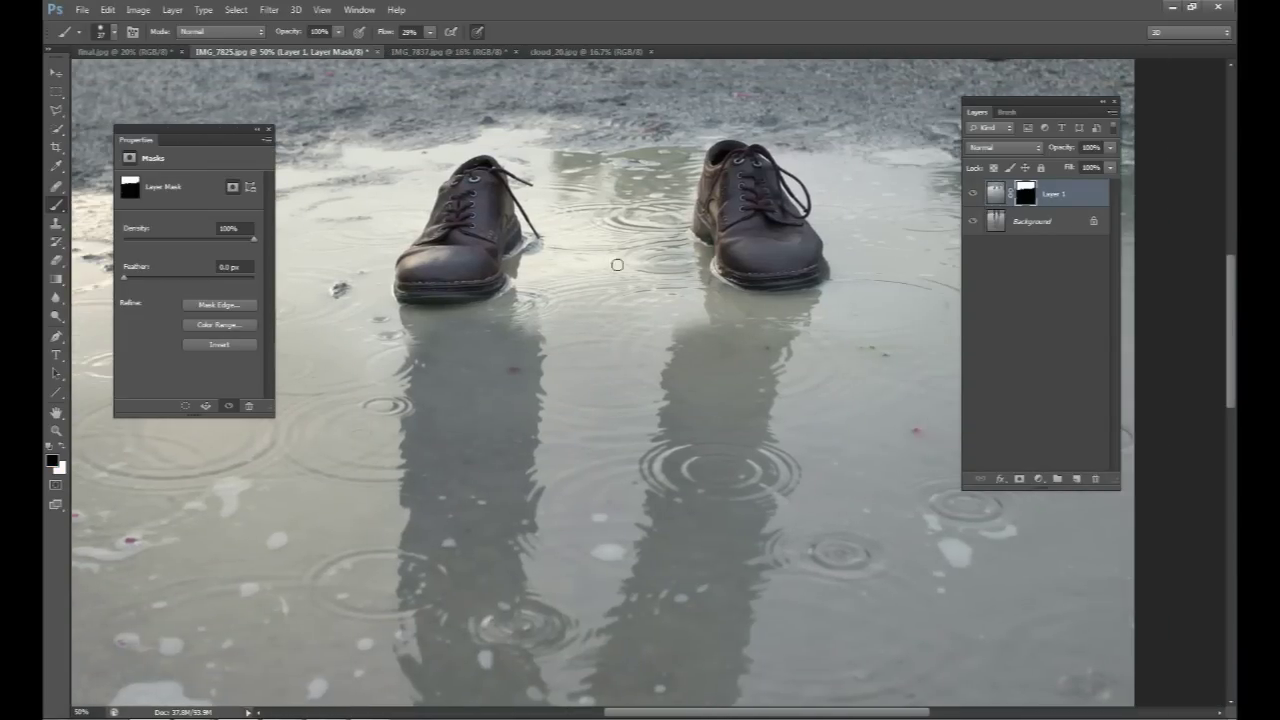
{"action": "left_click_drag", "start_coordinate": [430, 31], "coordinate": [412, 50]}
{"action": "right_click", "coordinate": [650, 303]}
{"action": "left_click_drag", "start_coordinate": [708, 344], "coordinate": [722, 344]}
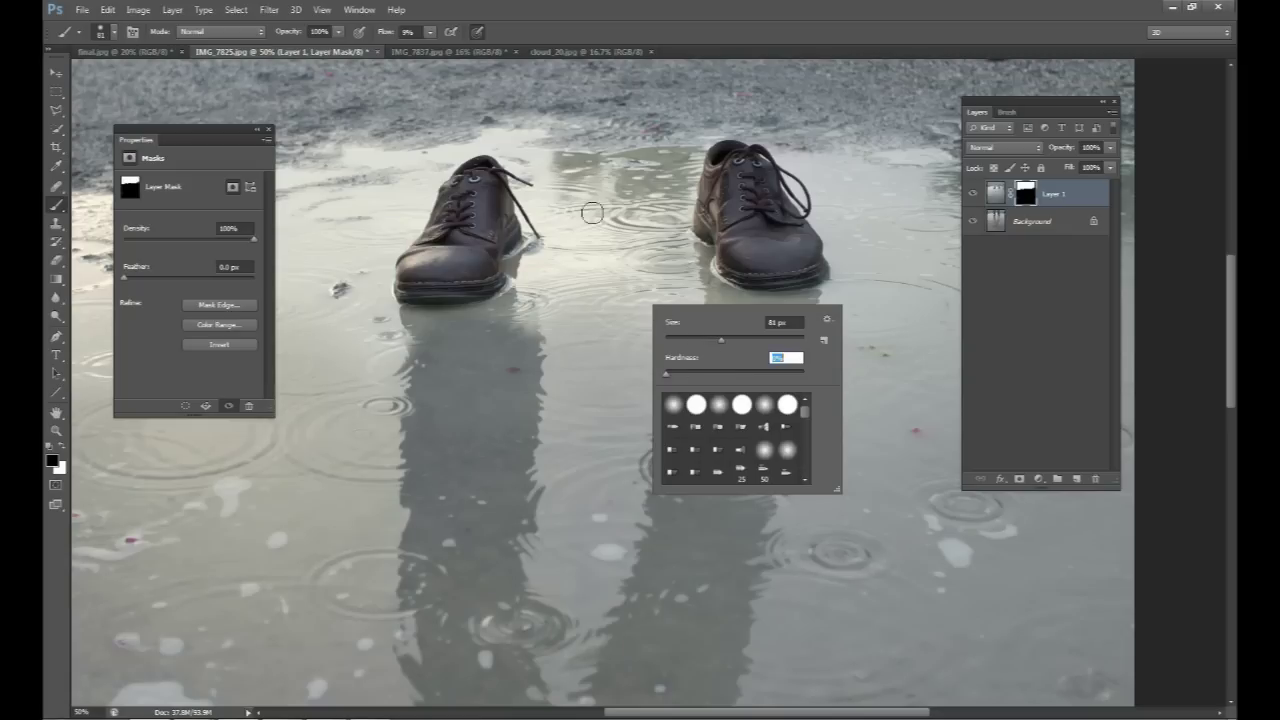
{"action": "left_click_drag", "start_coordinate": [430, 31], "coordinate": [436, 50]}
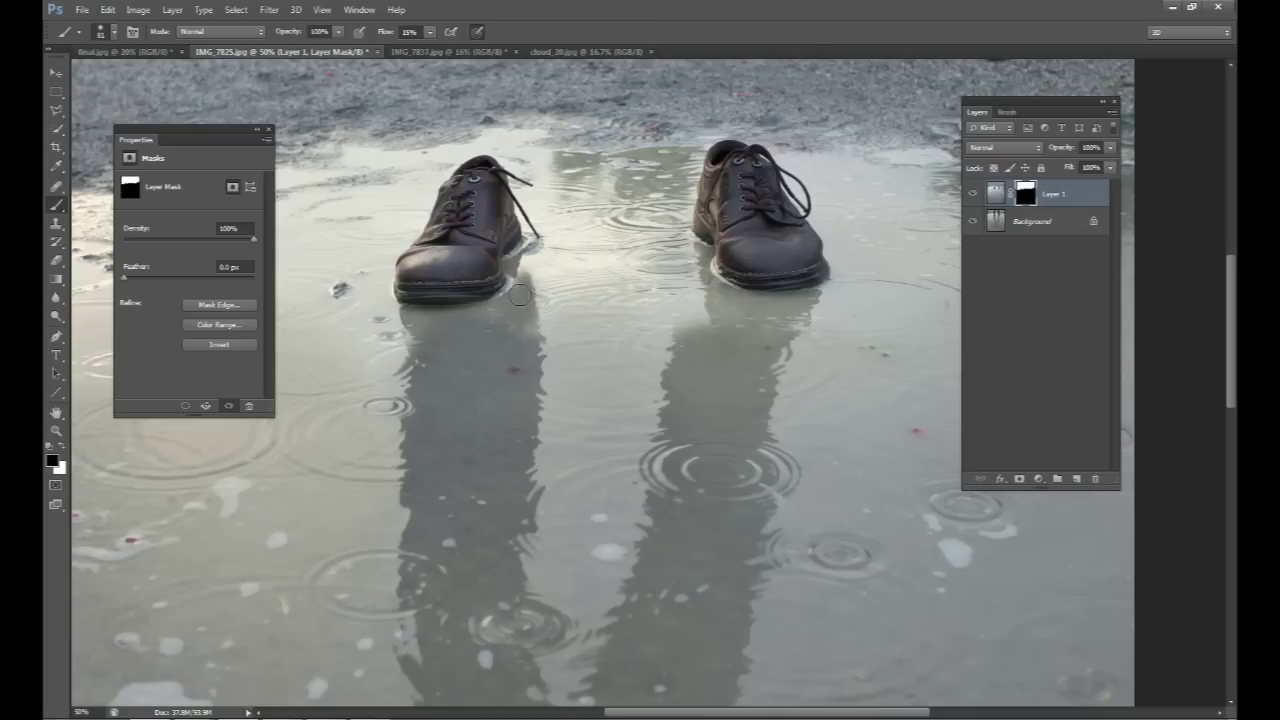
Step: Reduce the brush to 66 px and paint black on the mask along the inner sides of both shoes to extend the leg reflections
{"action": "right_click", "coordinate": [521, 292]}
{"action": "left_click_drag", "start_coordinate": [599, 328], "coordinate": [575, 328]}
{"action": "key", "text": "Return"}
{"action": "left_click_drag", "start_coordinate": [523, 292], "coordinate": [525, 265]}
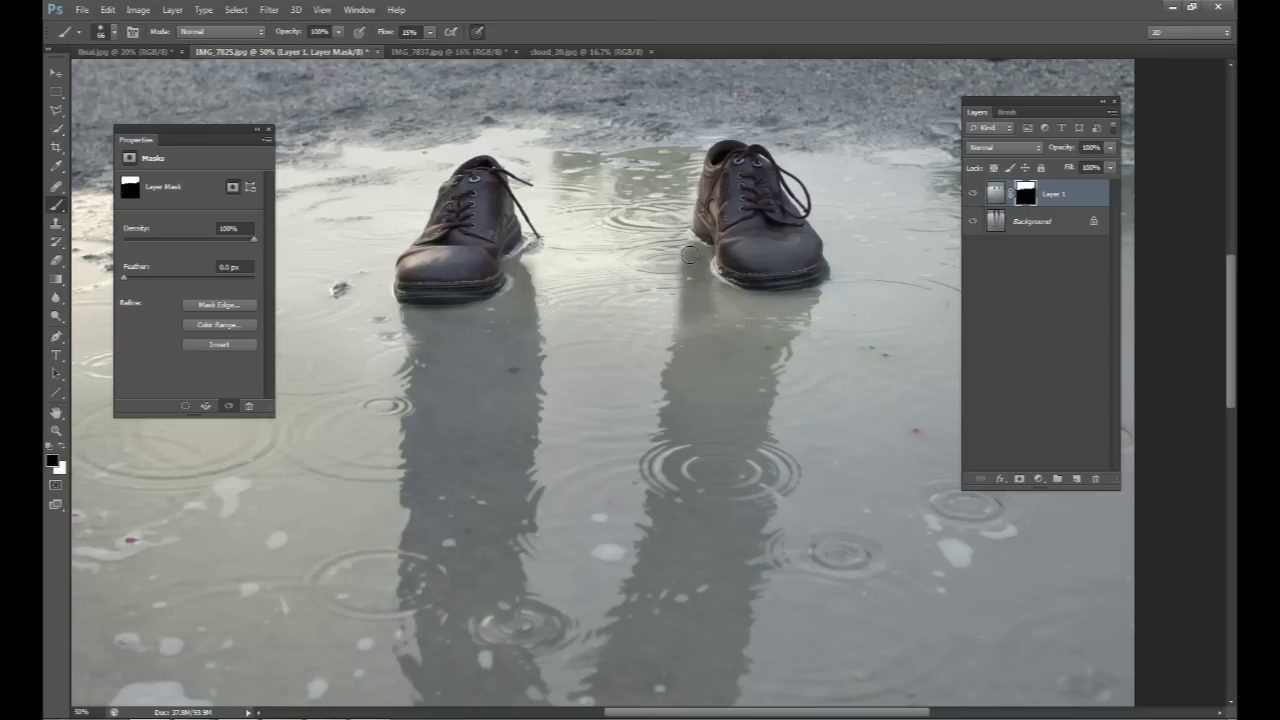
{"action": "mouse_move", "coordinate": [682, 258]}
{"action": "left_mouse_down"}
{"action": "mouse_move", "coordinate": [666, 330]}
{"action": "mouse_move", "coordinate": [671, 263]}
{"action": "left_mouse_up"}
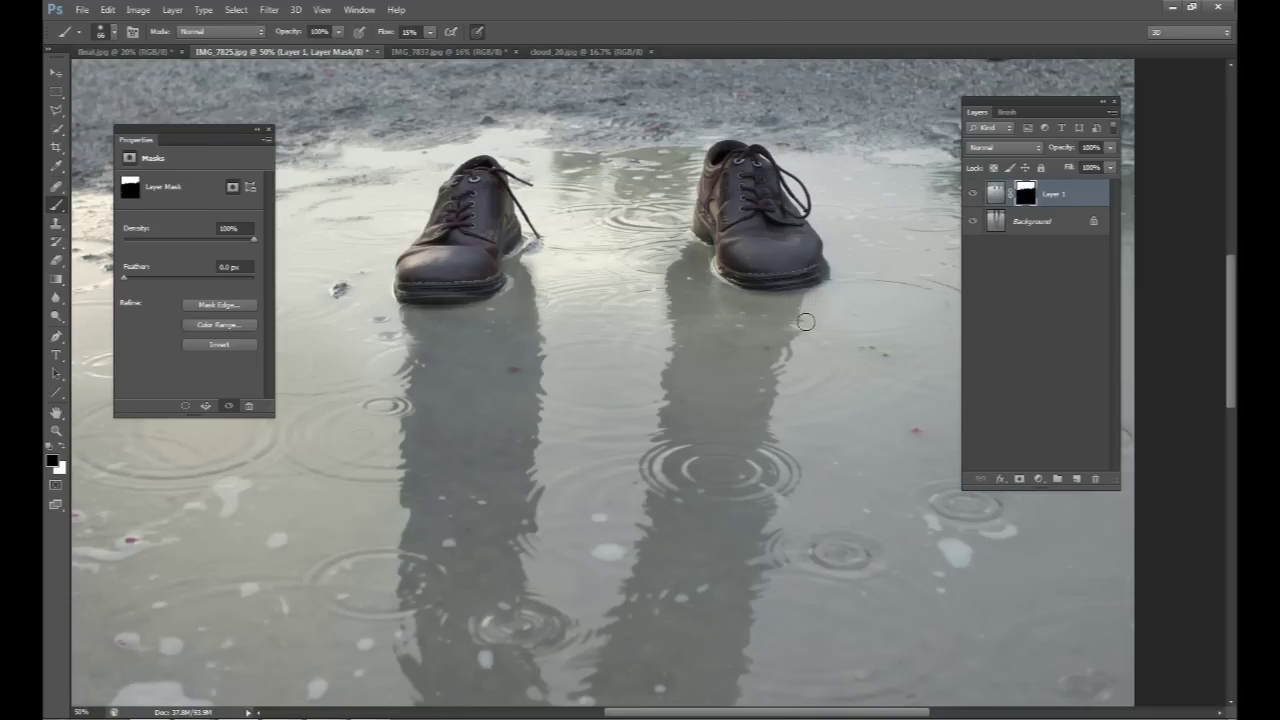
Step: Refine the mask beneath the right-hand shoe with a smaller brush, alternating between white and black to clean up the leg reflection's edge
{"action": "key", "text": "x"}
{"action": "right_click", "coordinate": [806, 295]}
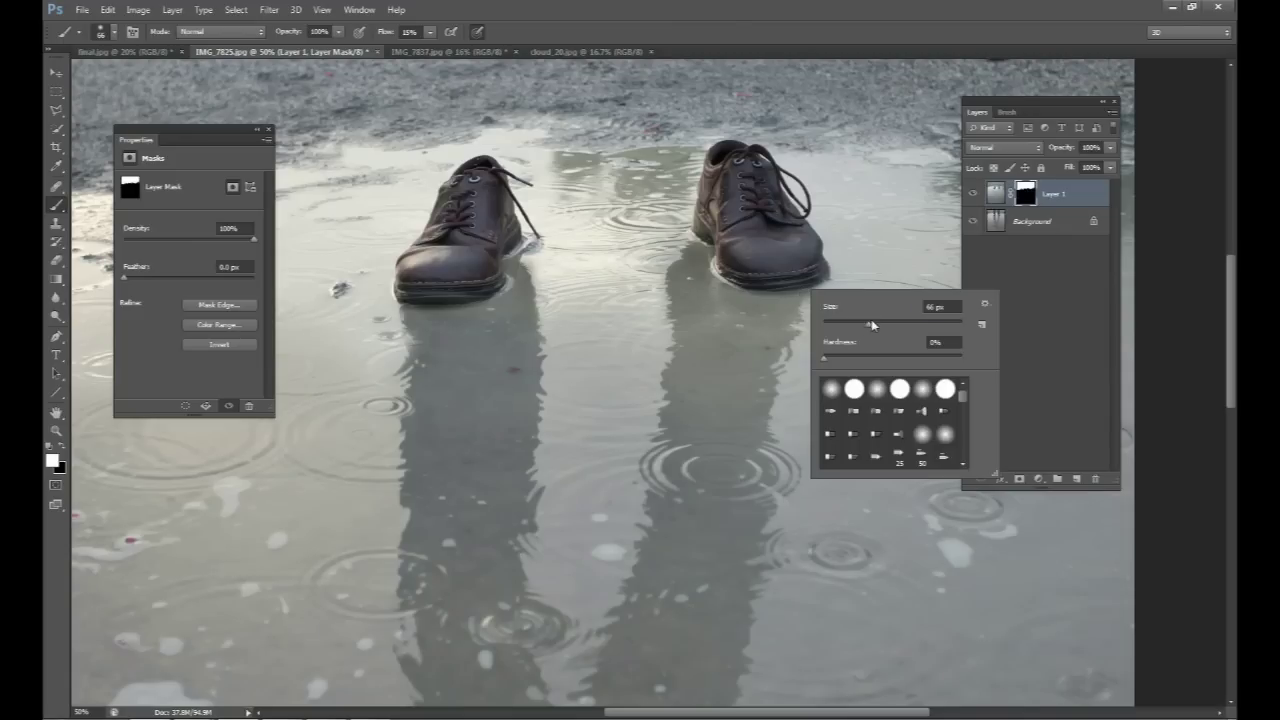
{"action": "key", "text": "Return"}
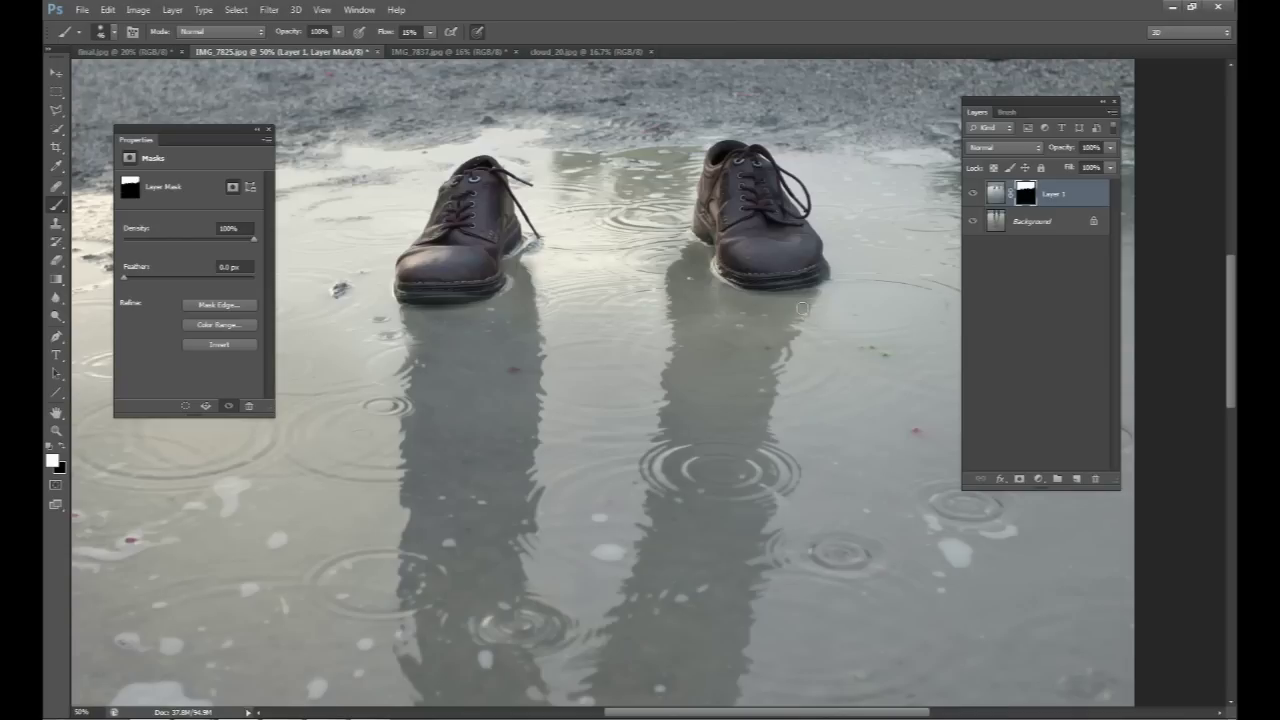
{"action": "key", "text": "x"}
{"action": "key", "text": "x"}
{"action": "key", "text": "x"}
{"action": "key", "text": "x"}
{"action": "key", "text": "x"}
{"action": "key", "text": "x"}
Step: Check the whole composite by toggling the masked empty-shoes layer's visibility against the original standing man
{"action": "key", "text": "ctrl+minus"}
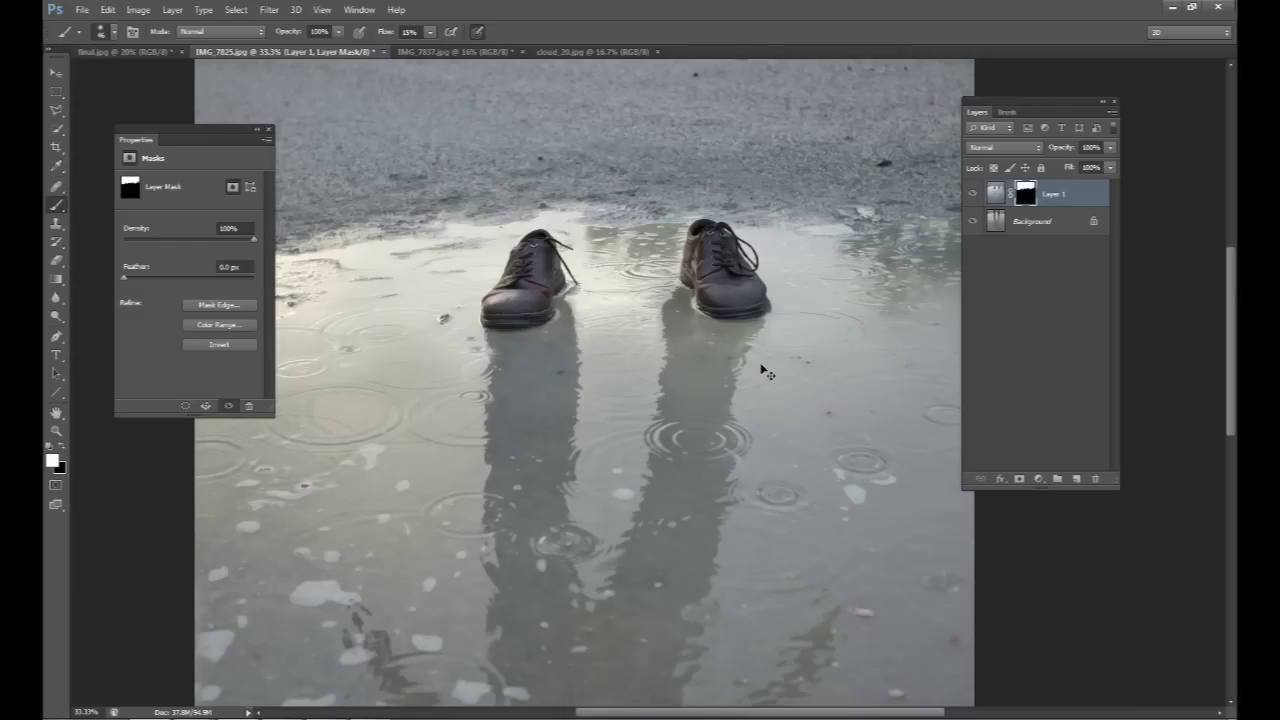
{"action": "key", "text": "ctrl+minus"}
{"action": "key", "text": "ctrl+minus"}
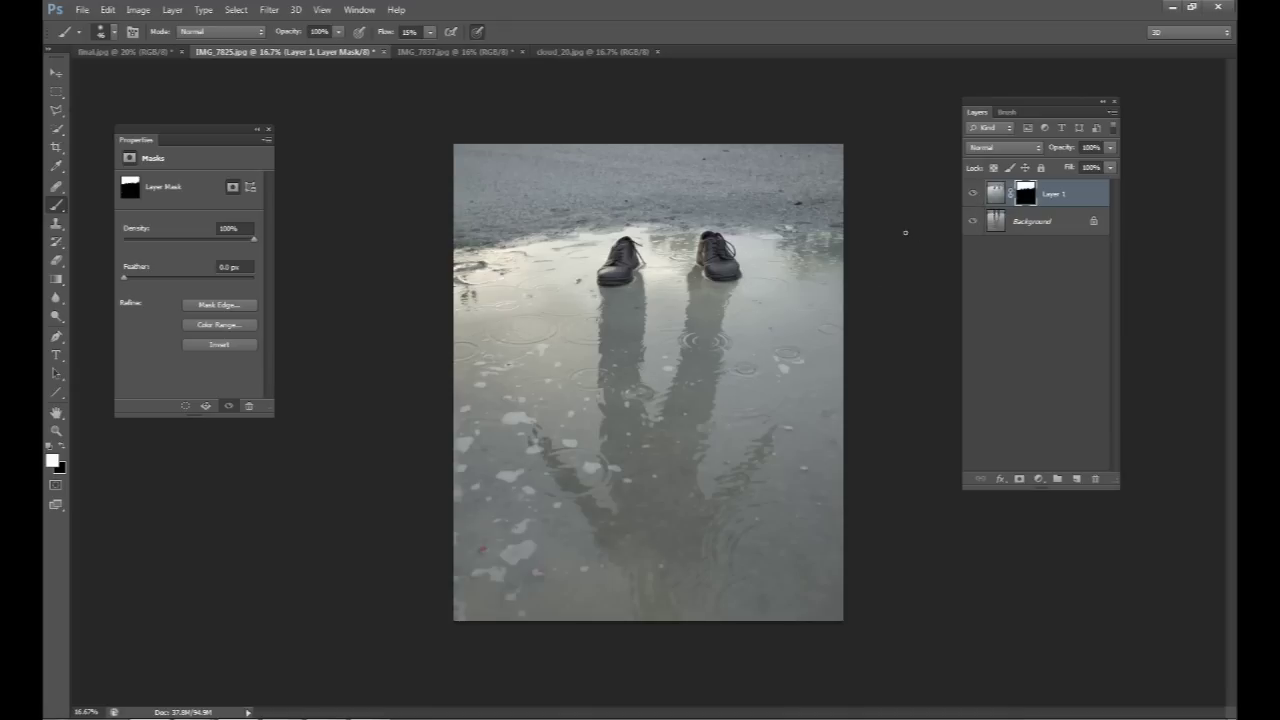
{"action": "left_click", "coordinate": [974, 194]}
{"action": "left_click", "coordinate": [974, 194]}
{"action": "left_click", "coordinate": [974, 196]}
{"action": "left_click", "coordinate": [974, 196]}
{"action": "left_click", "coordinate": [974, 196]}
{"action": "left_click", "coordinate": [974, 196]}
{"action": "left_click", "coordinate": [974, 196]}
{"action": "left_click", "coordinate": [974, 196]}
Step: Enlarge the soft brush to 473 px, switch the painting color to black and recheck the puddle blend with the layer toggled
{"action": "right_click", "coordinate": [646, 389]}
{"action": "left_click_drag", "start_coordinate": [764, 432], "coordinate": [774, 431]}
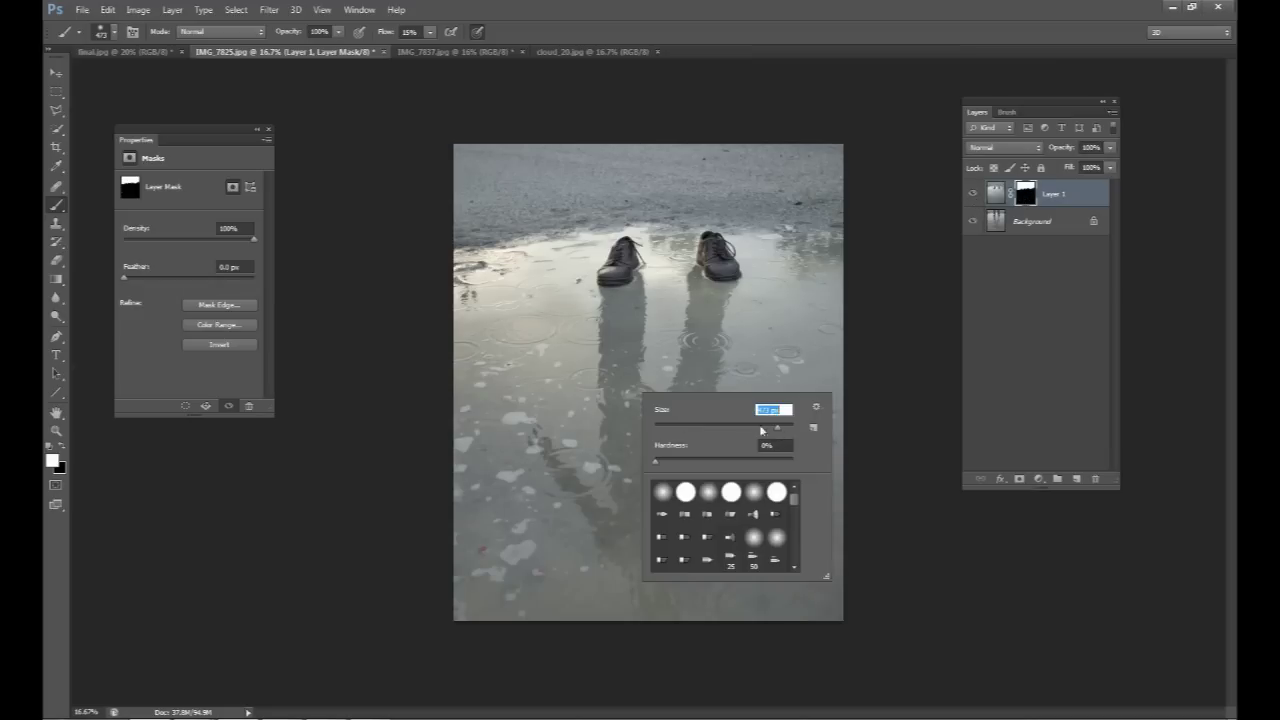
{"action": "left_click", "coordinate": [63, 448]}
{"action": "left_click", "coordinate": [974, 196]}
{"action": "left_click", "coordinate": [974, 196]}
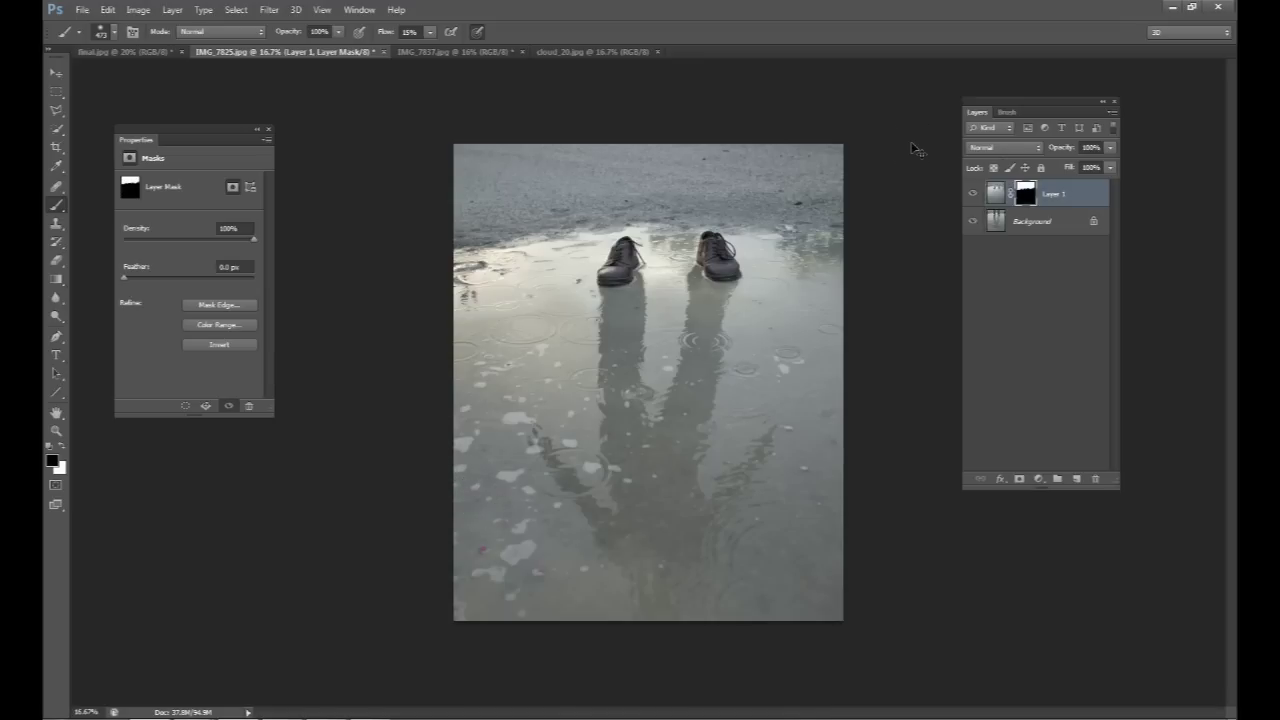
{"action": "key", "text": "ctrl+plus"}
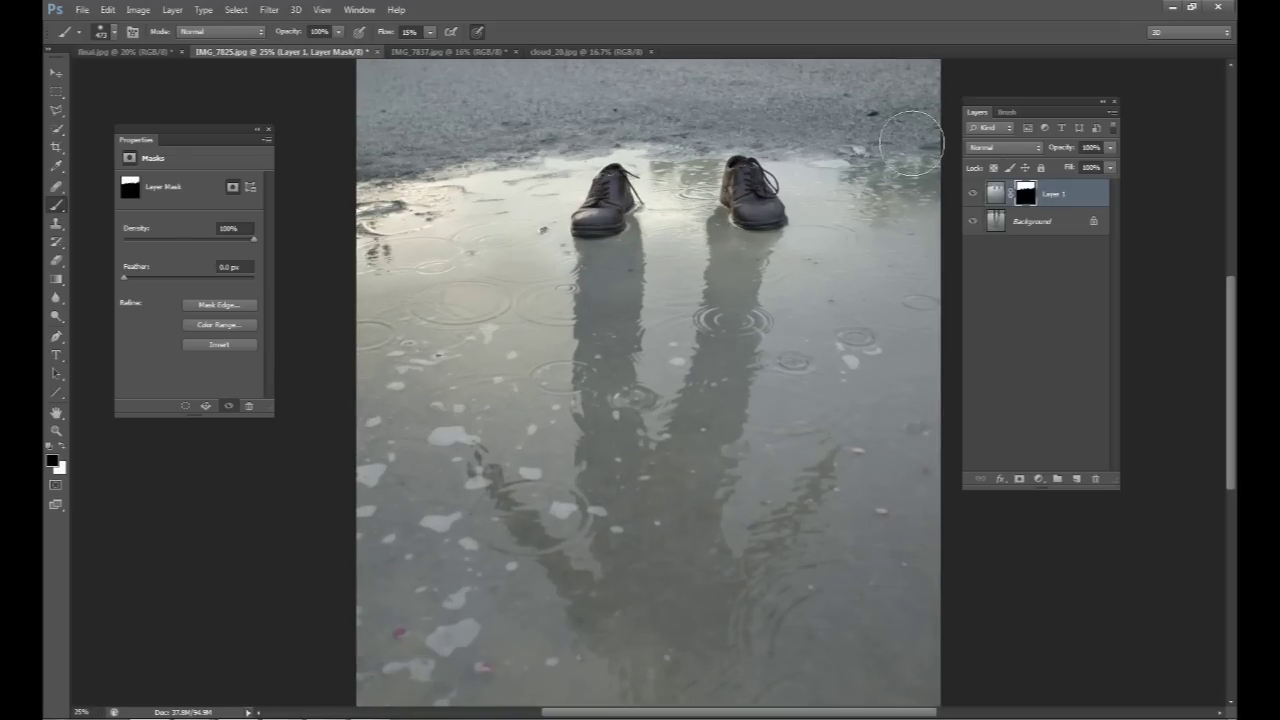
Step: Compare the puddle blend by toggling the masked empty-shoes layer's visibility against the original standing man
{"action": "left_click_drag", "start_coordinate": [760, 714], "coordinate": [718, 713]}
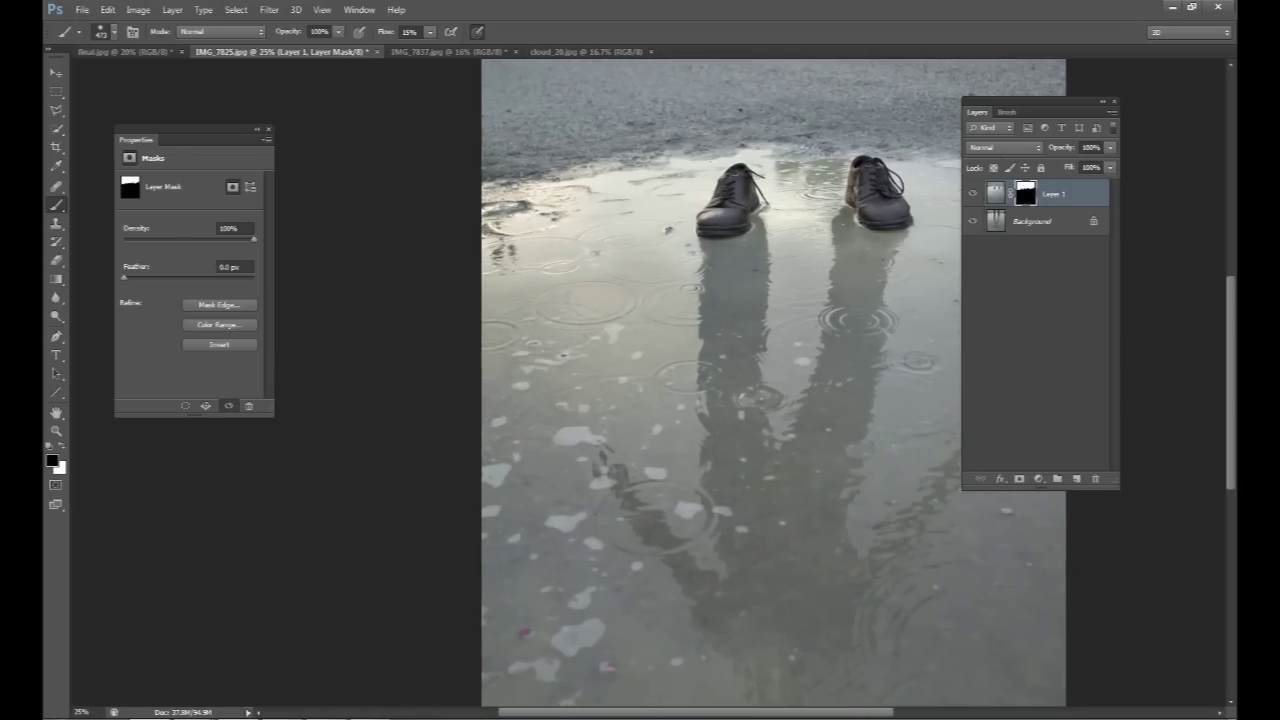
{"action": "left_click", "coordinate": [975, 194]}
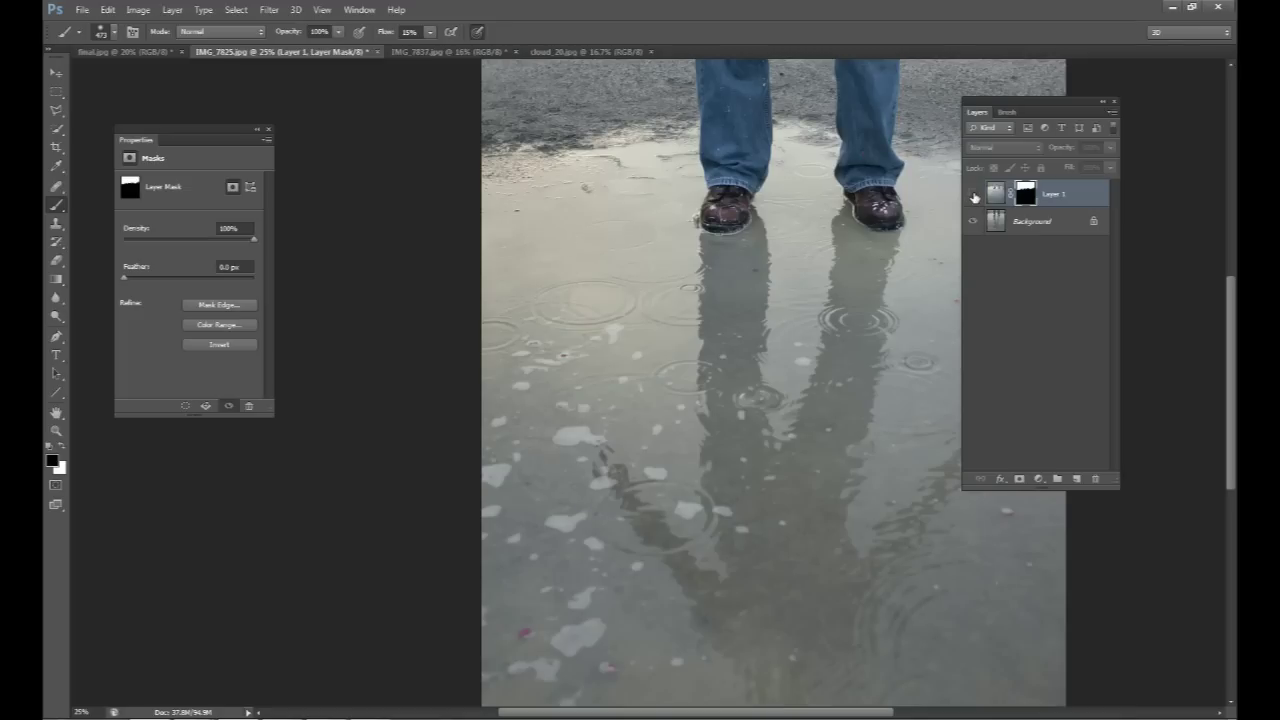
{"action": "left_click", "coordinate": [972, 195]}
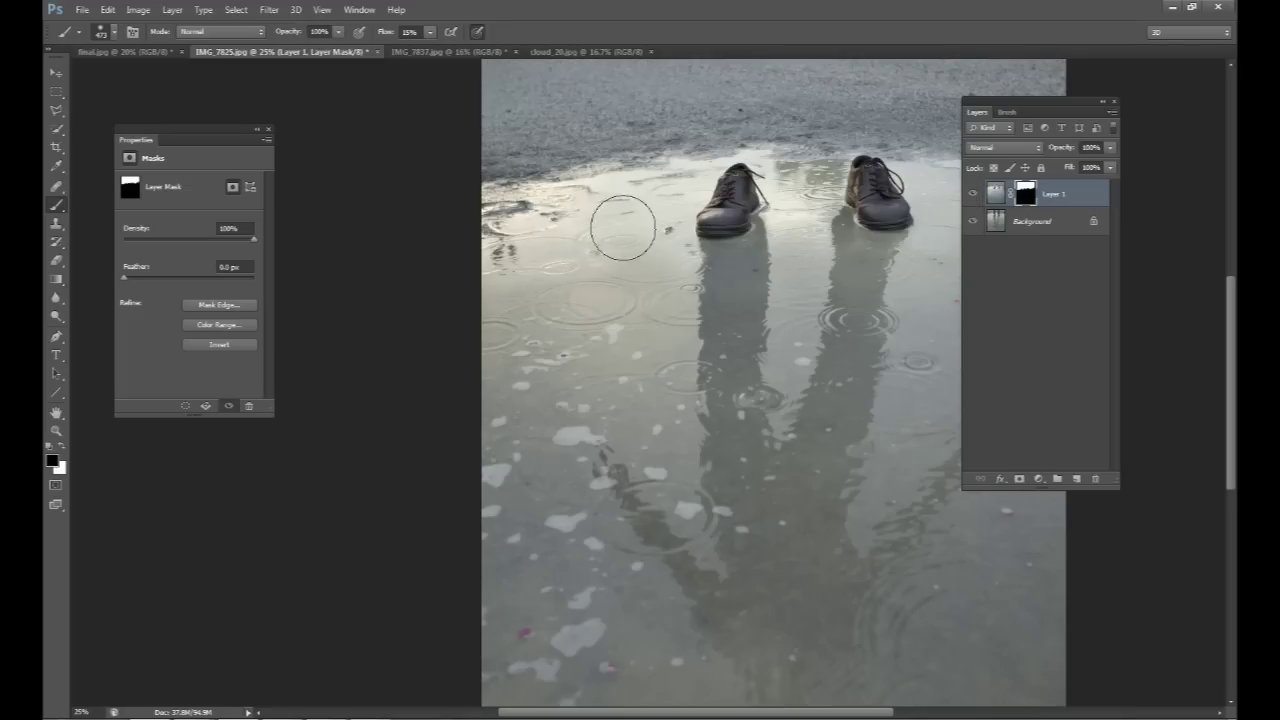
{"action": "left_click", "coordinate": [972, 193]}
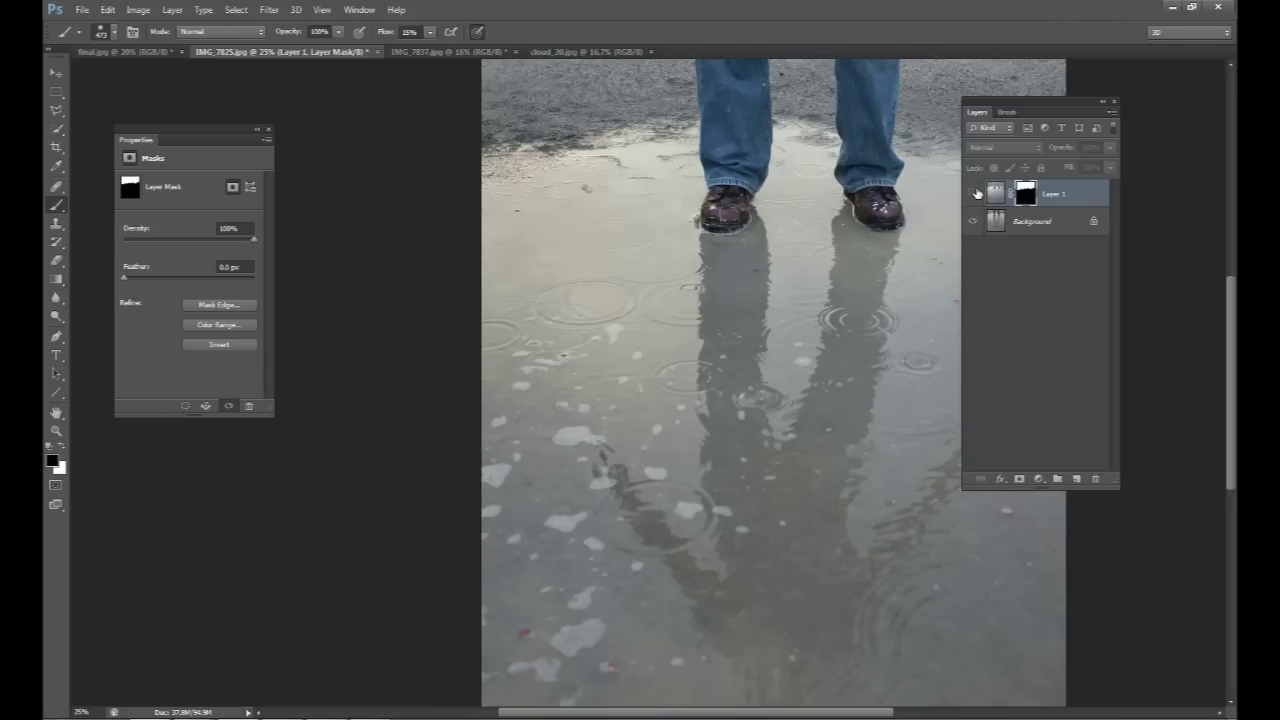
{"action": "left_click", "coordinate": [974, 195]}
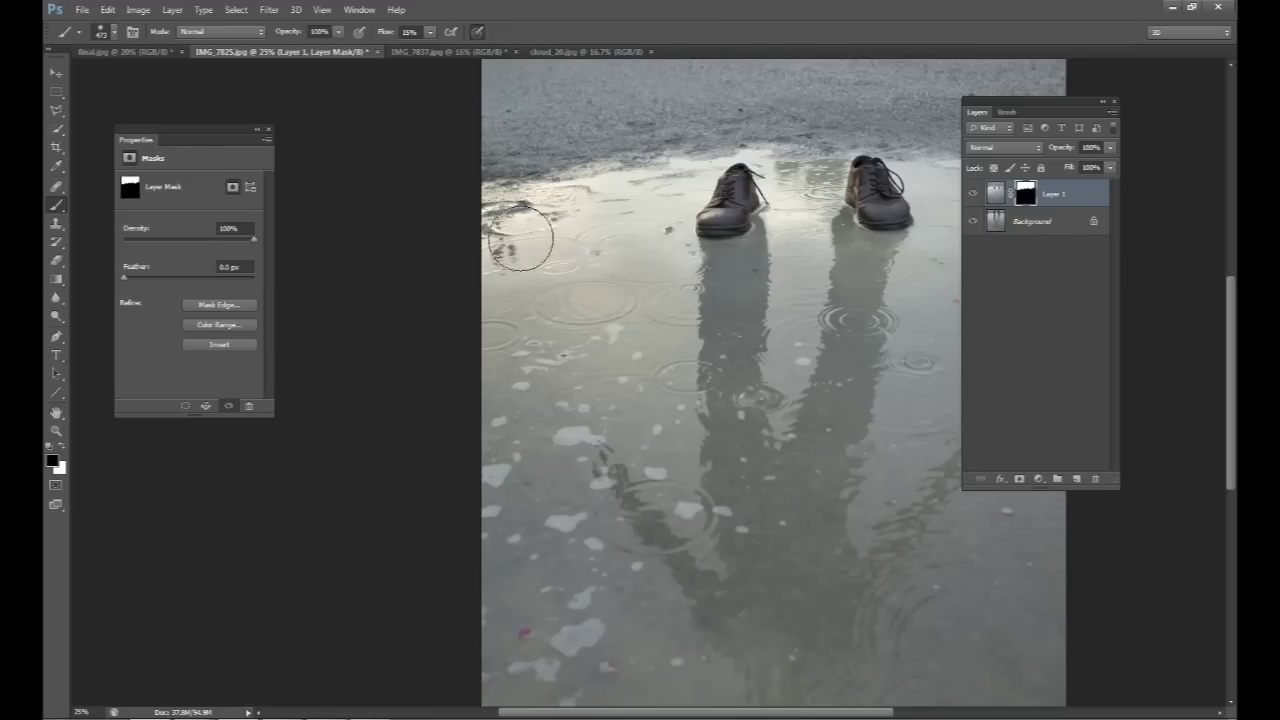
Step: Lower the flow of the soft 473 px brush for subtler mask painting
{"action": "right_click", "coordinate": [640, 272]}
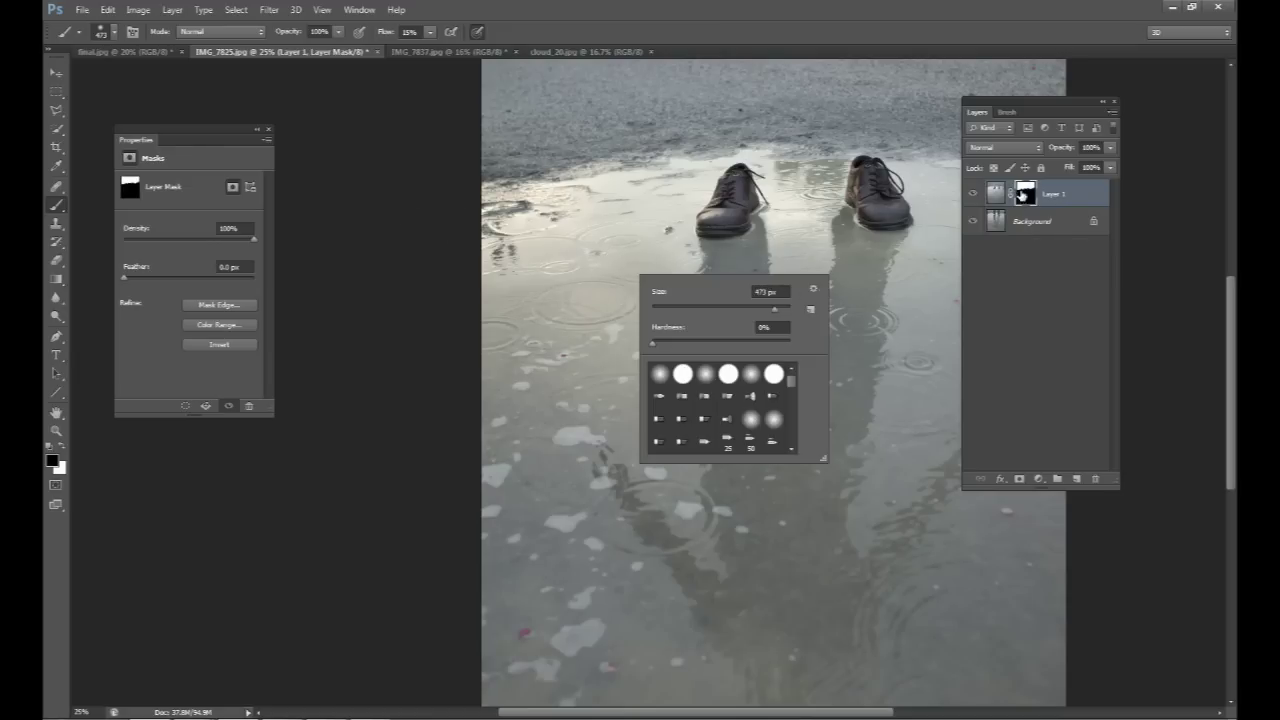
{"action": "key", "text": "Escape"}
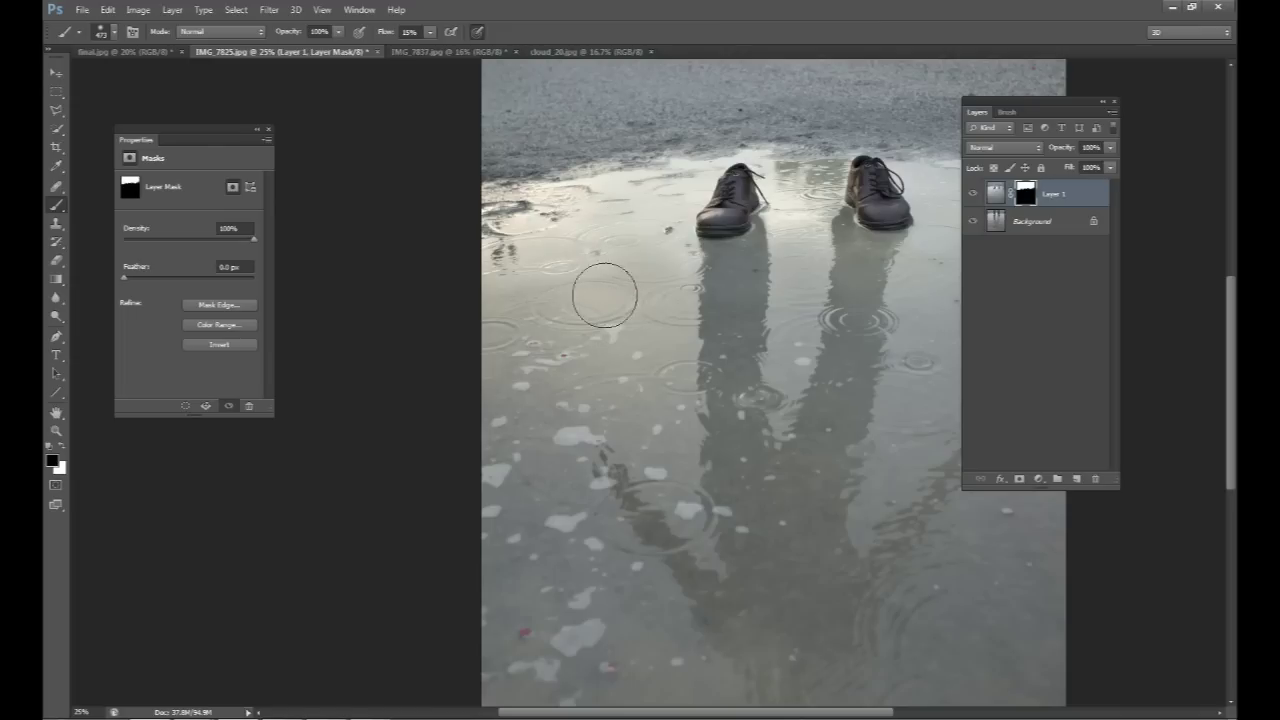
{"action": "left_click", "coordinate": [430, 31]}
{"action": "left_click_drag", "start_coordinate": [428, 50], "coordinate": [425, 50]}
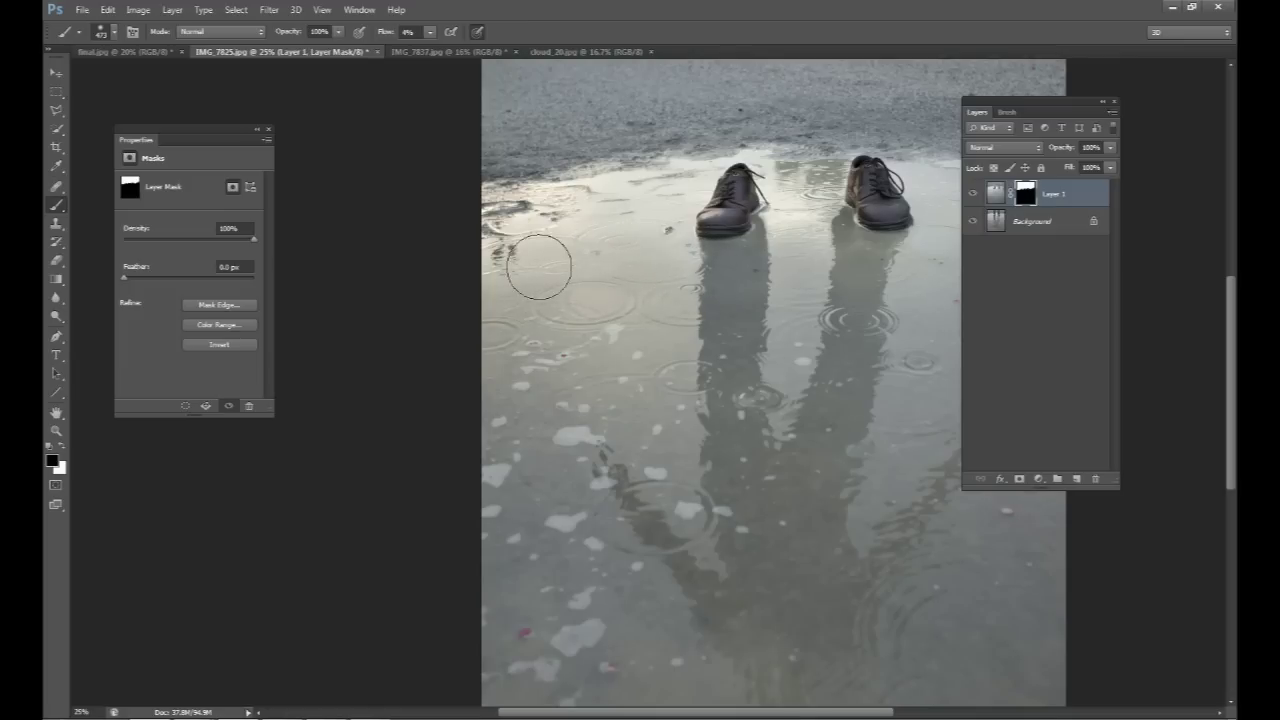
Step: Create a new layer on top of the stack and stamp all visible layers into it
{"action": "key", "text": "ctrl+minus"}
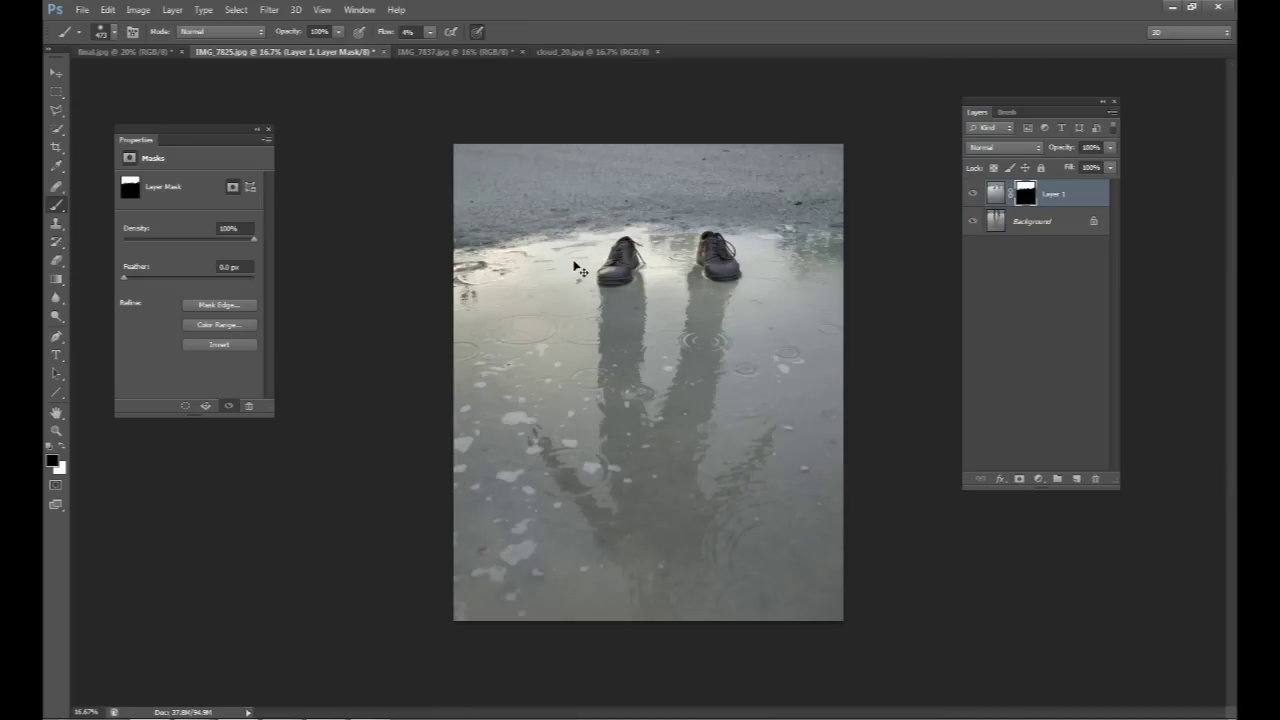
{"action": "key", "text": "ctrl+plus"}
{"action": "key", "text": "ctrl+plus"}
{"action": "key", "text": "ctrl+minus"}
{"action": "key", "text": "ctrl+minus"}
{"action": "left_click", "coordinate": [1077, 478]}
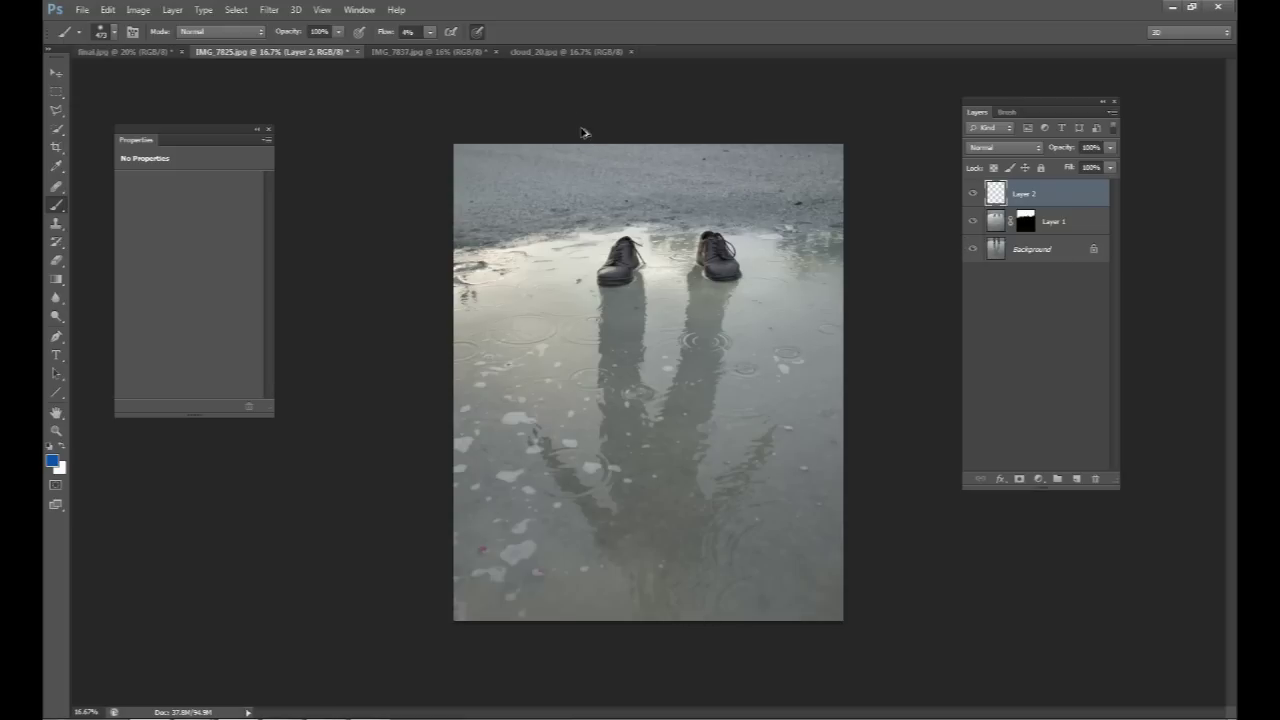
{"action": "key", "text": "ctrl+alt+shift+e"}
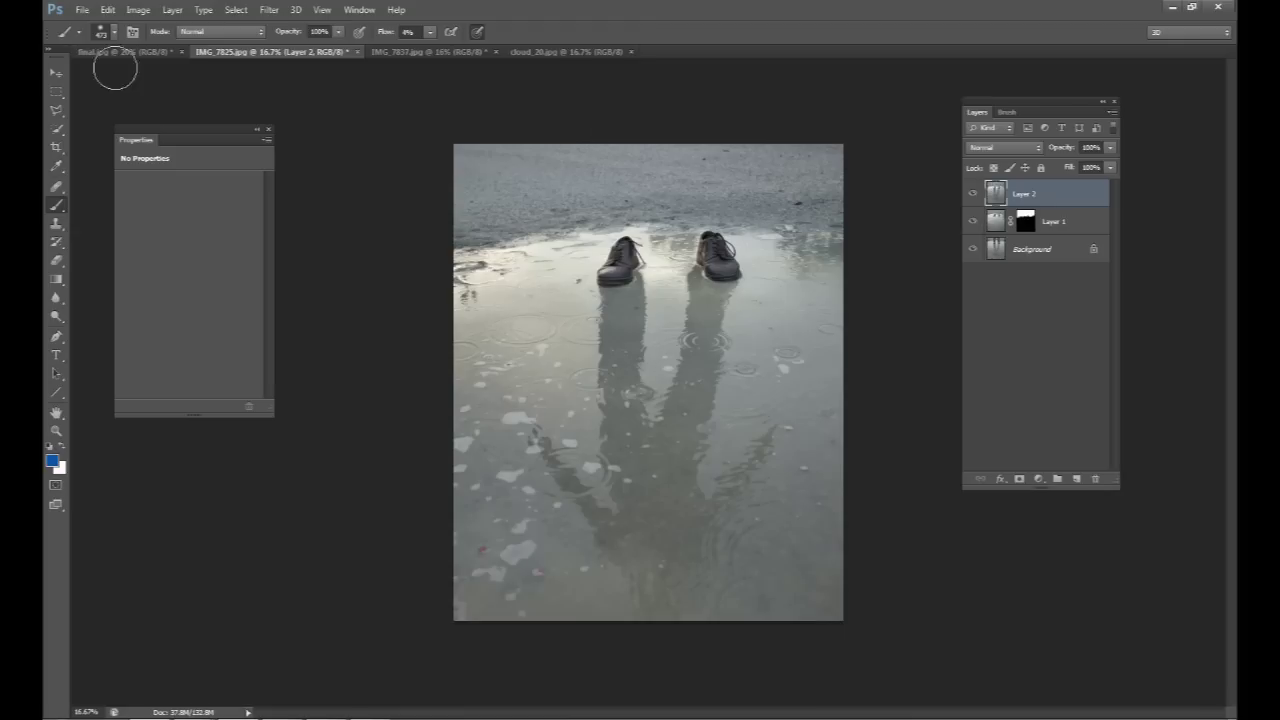
{"action": "left_click", "coordinate": [56, 72]}
{"action": "left_click_drag", "start_coordinate": [699, 356], "coordinate": [751, 339]}
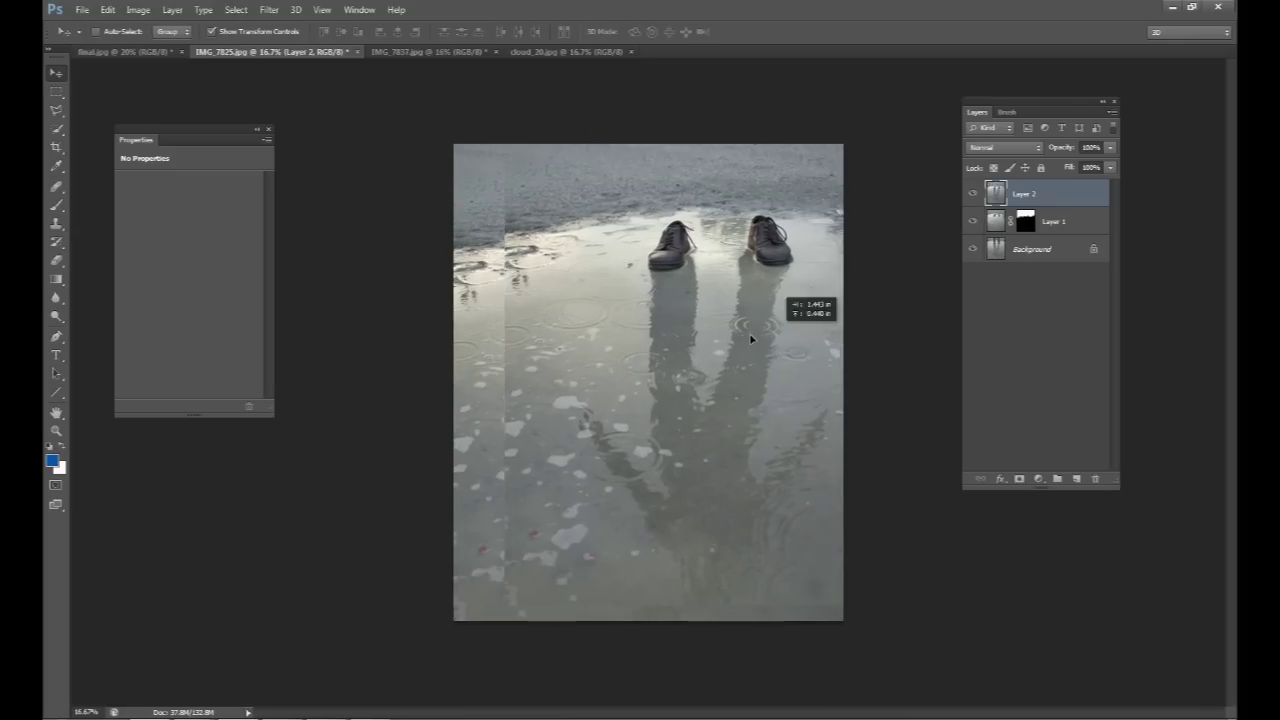
{"action": "key", "text": "ctrl+z"}
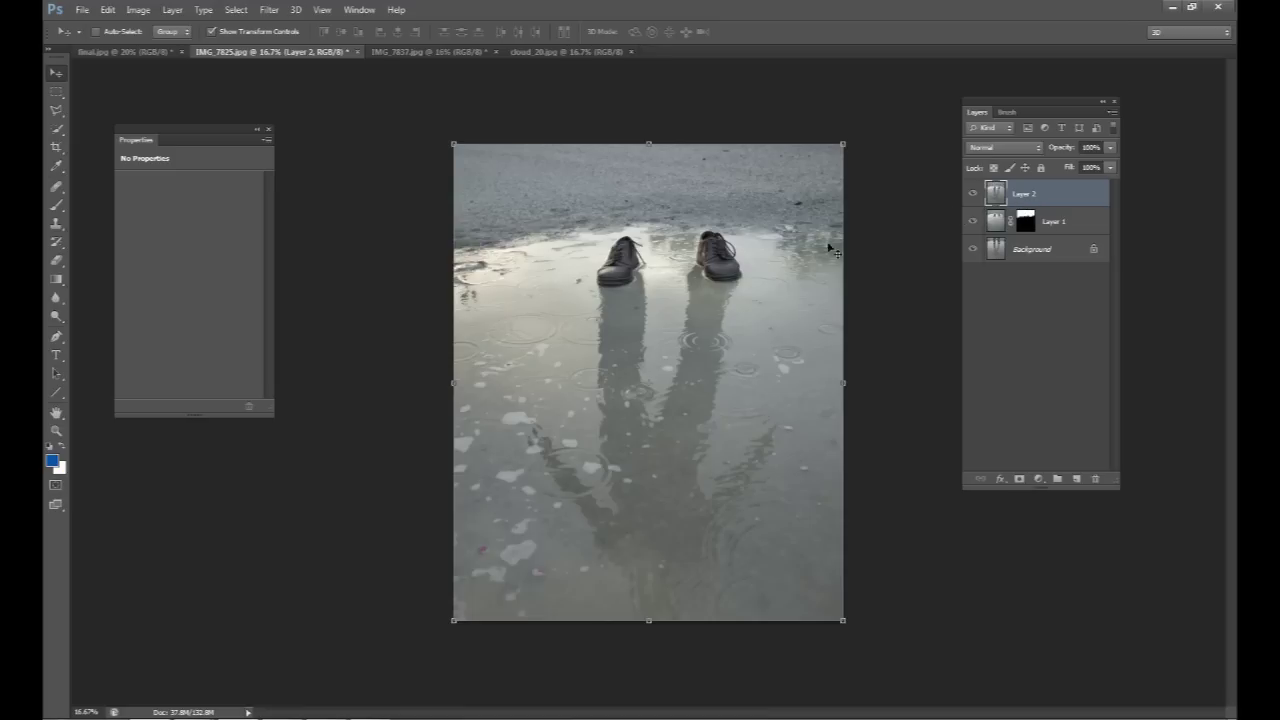
{"action": "left_click_drag", "start_coordinate": [704, 321], "coordinate": [741, 287]}
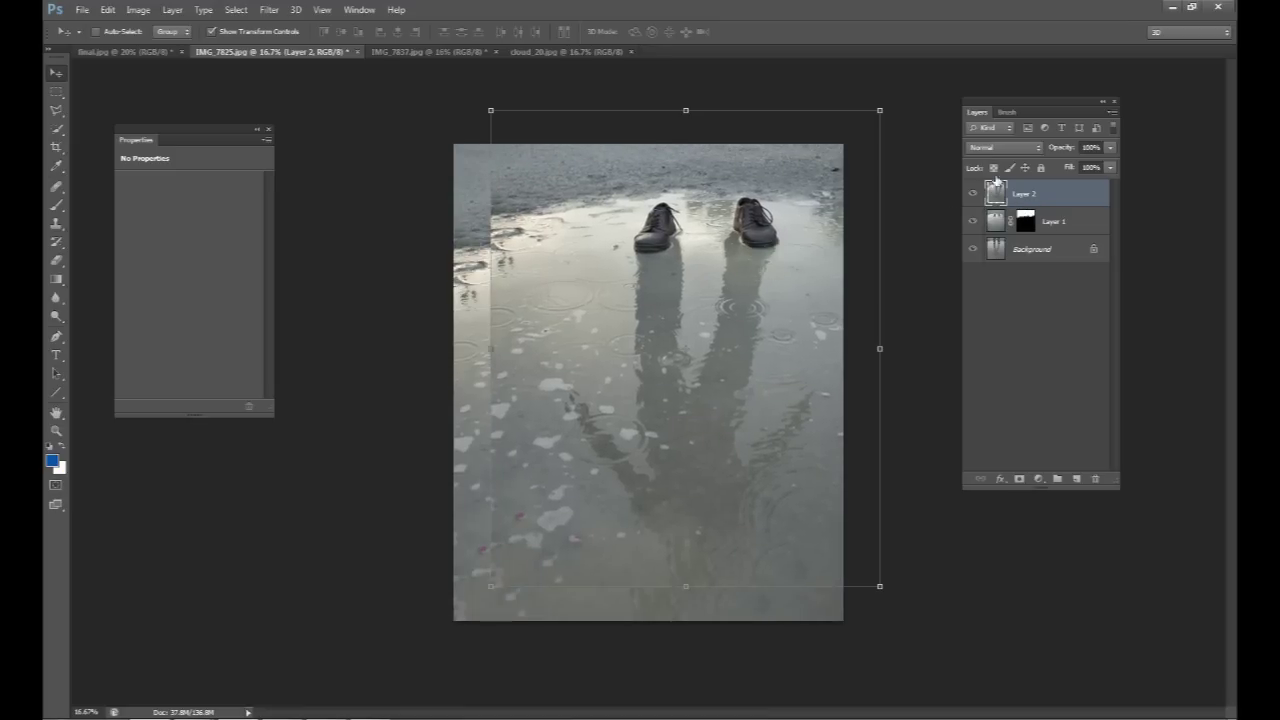
{"action": "key", "text": "ctrl+z"}
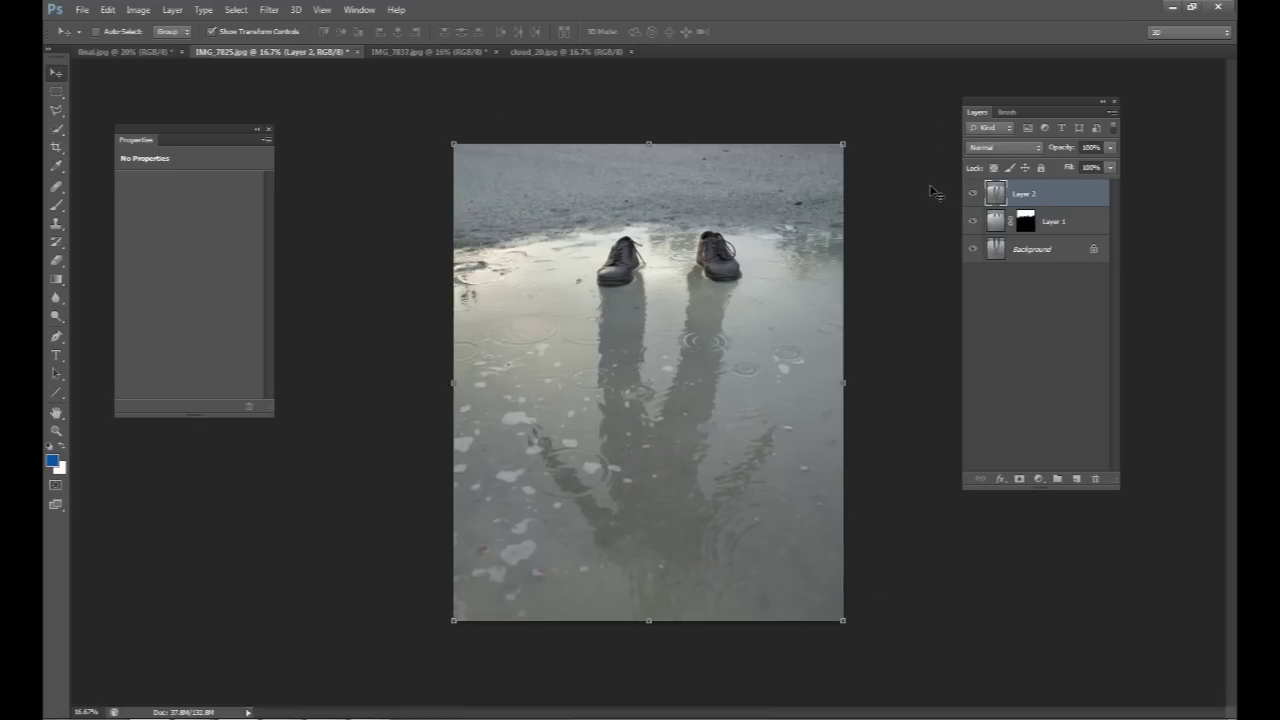
Step: Set the merged layer's blend mode to Multiply and compare the image with and without it
{"action": "left_click", "coordinate": [996, 147]}
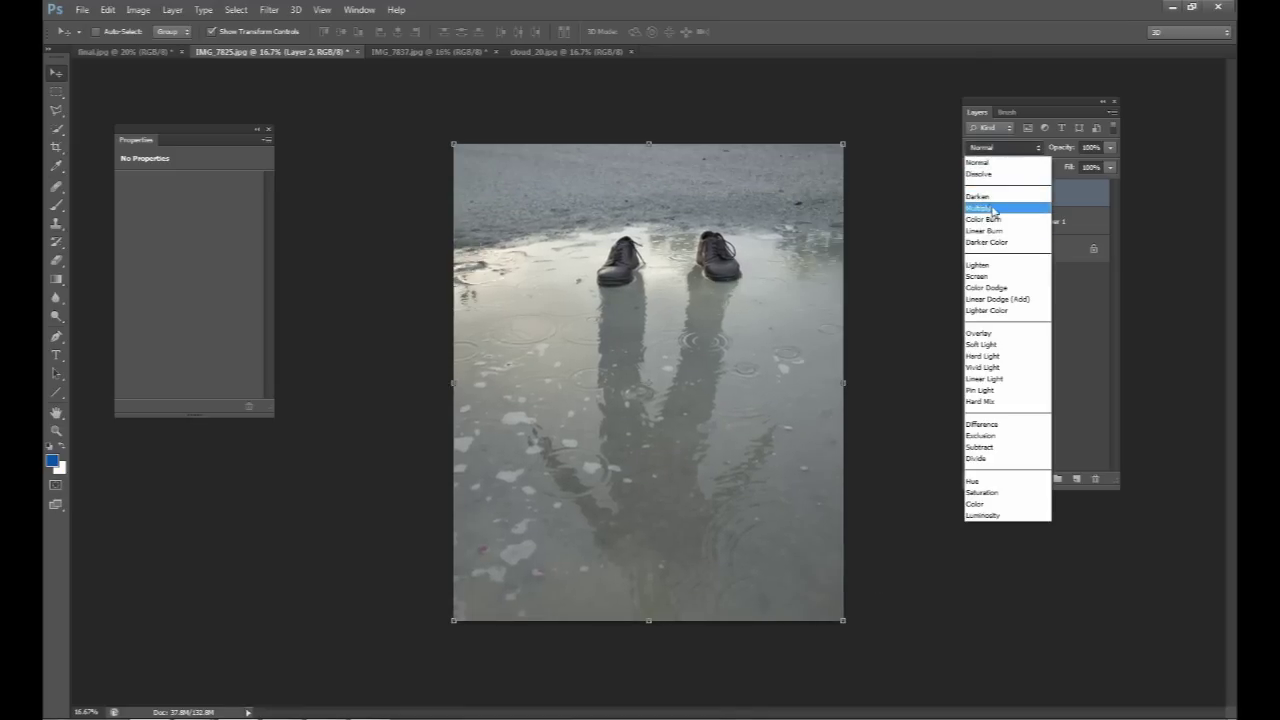
{"action": "left_click", "coordinate": [993, 208]}
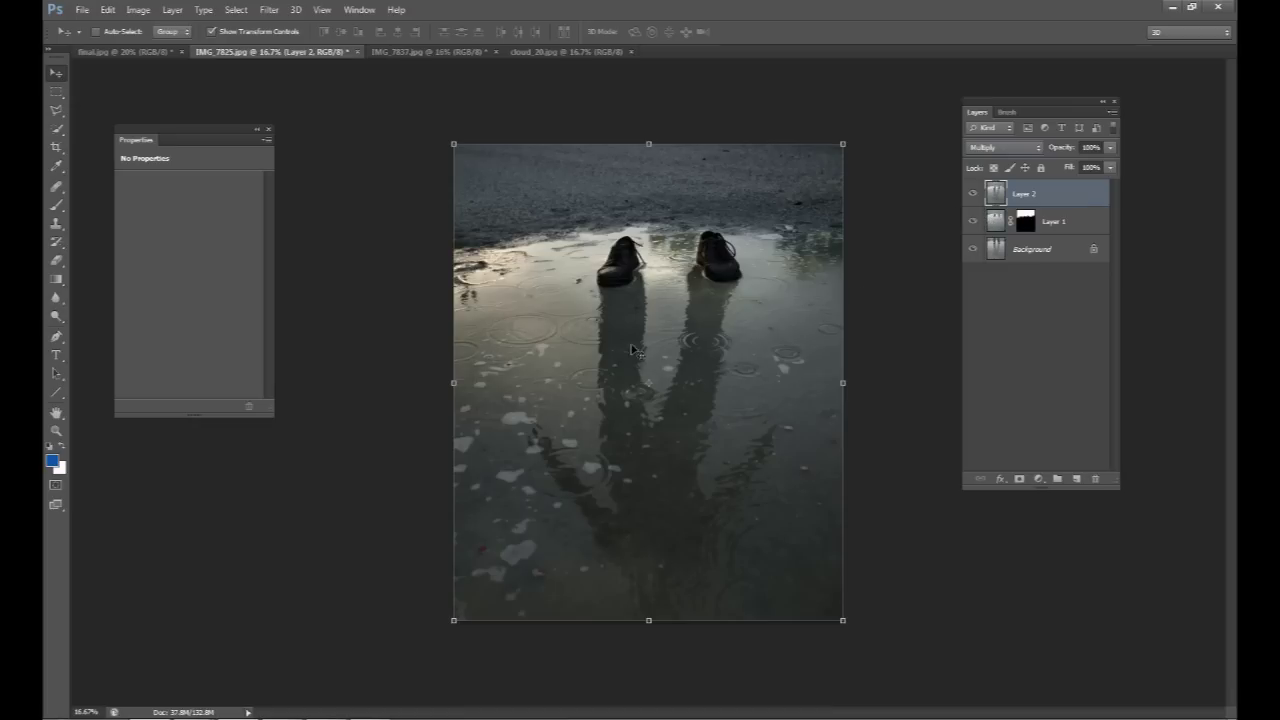
{"action": "left_click", "coordinate": [973, 193]}
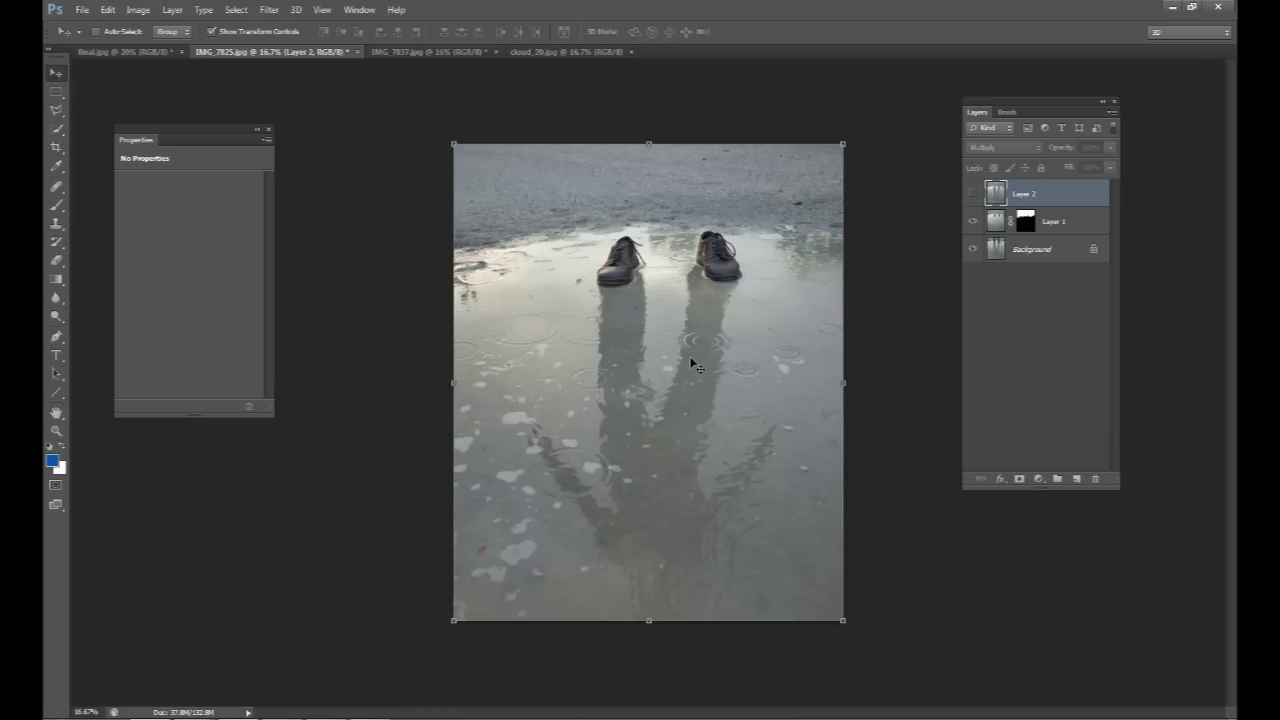
{"action": "left_click", "coordinate": [973, 193]}
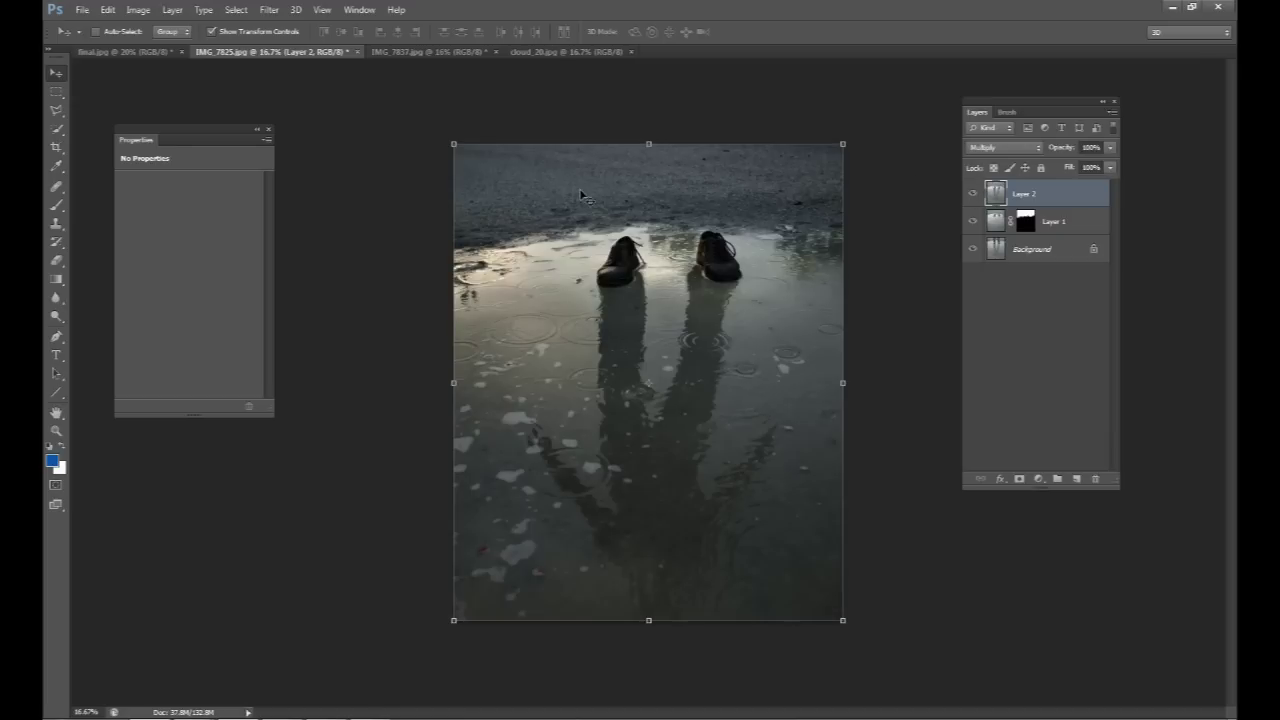
Step: Mask the Multiply layer with a linear black-to-transparent gradient, Reverse off, from the image's top edge to below its middle, and compare the result
{"action": "left_click", "coordinate": [1020, 478]}
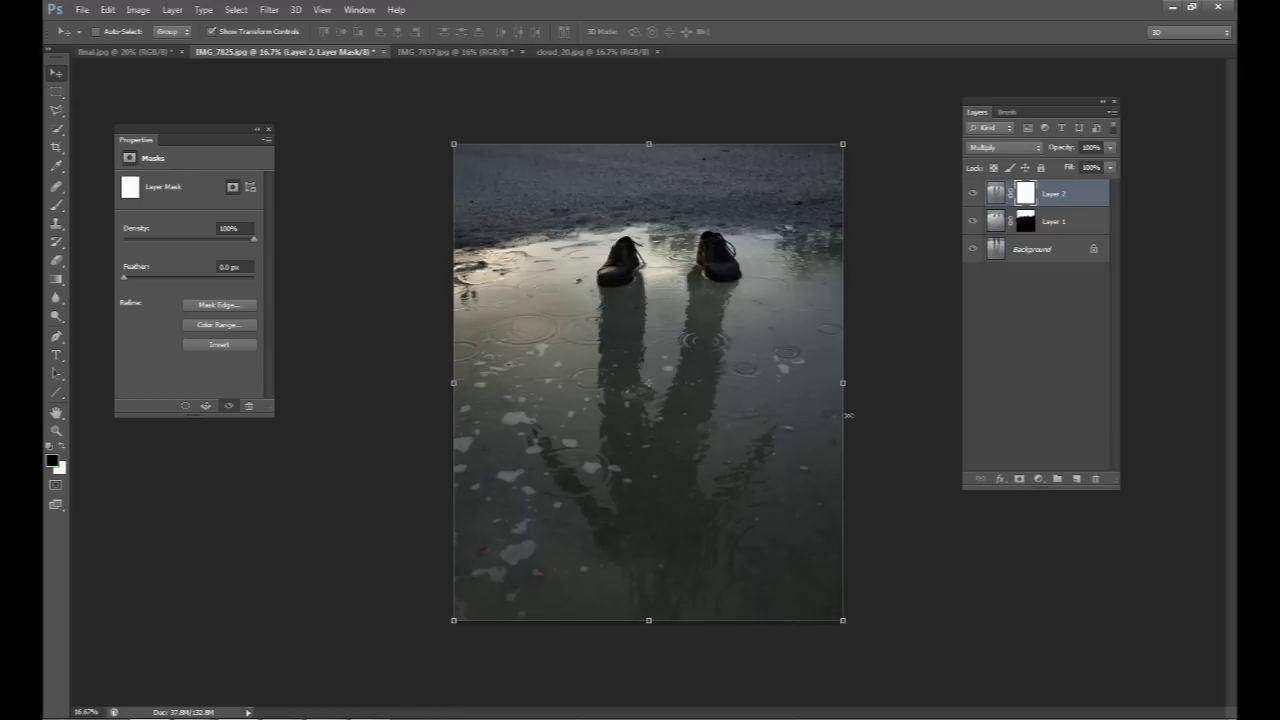
{"action": "right_click", "coordinate": [57, 281]}
{"action": "left_click", "coordinate": [95, 270]}
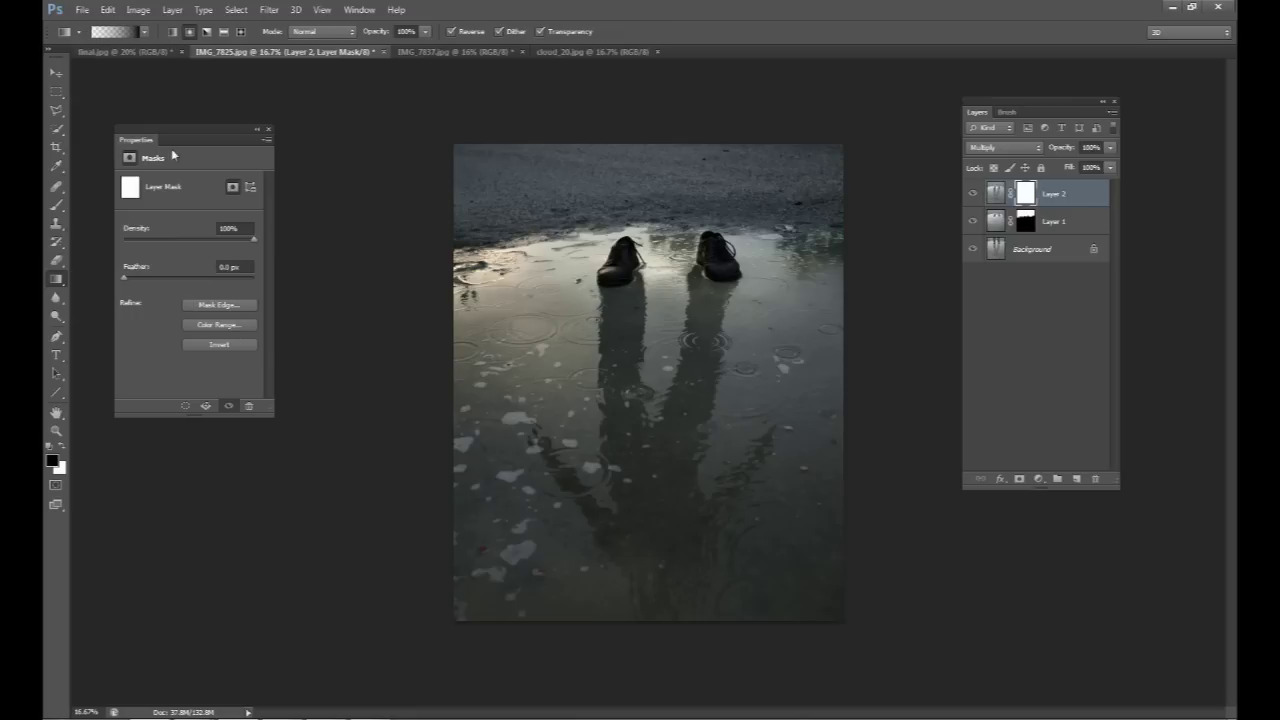
{"action": "left_click", "coordinate": [451, 32]}
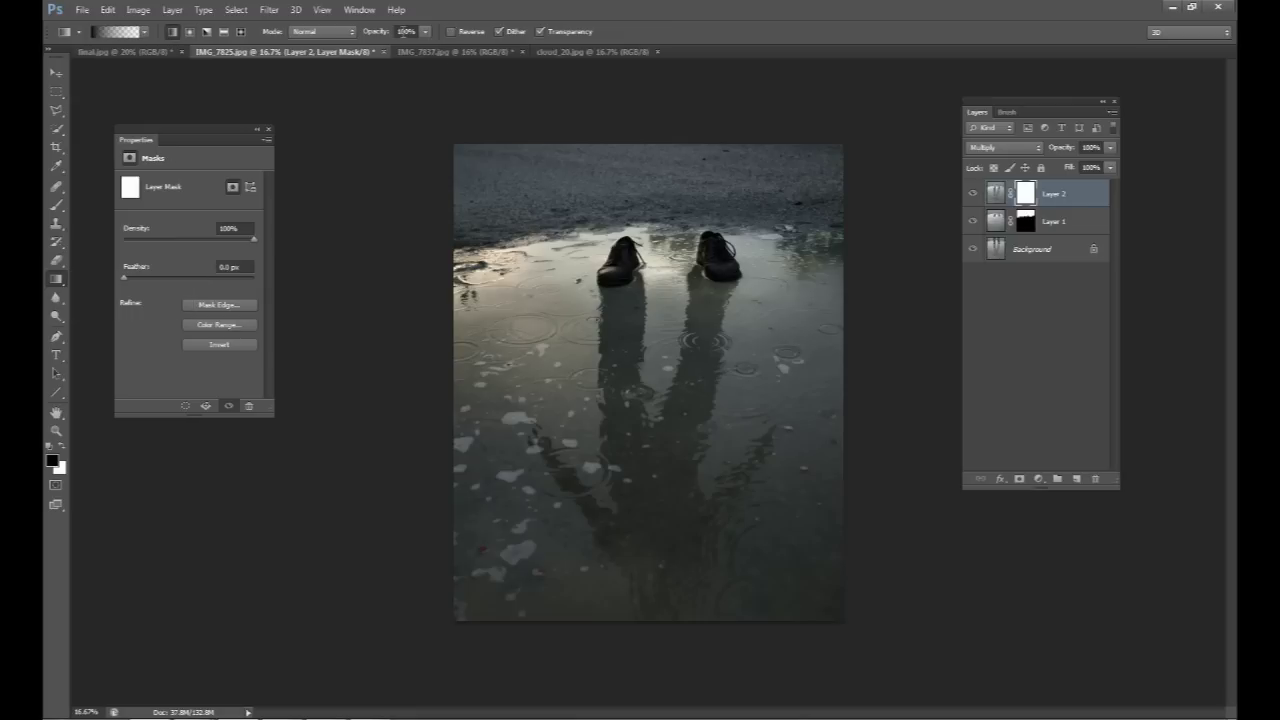
{"action": "left_click", "coordinate": [146, 32]}
{"action": "scroll", "coordinate": [204, 112], "scroll_direction": "up", "scroll_amount": 5}
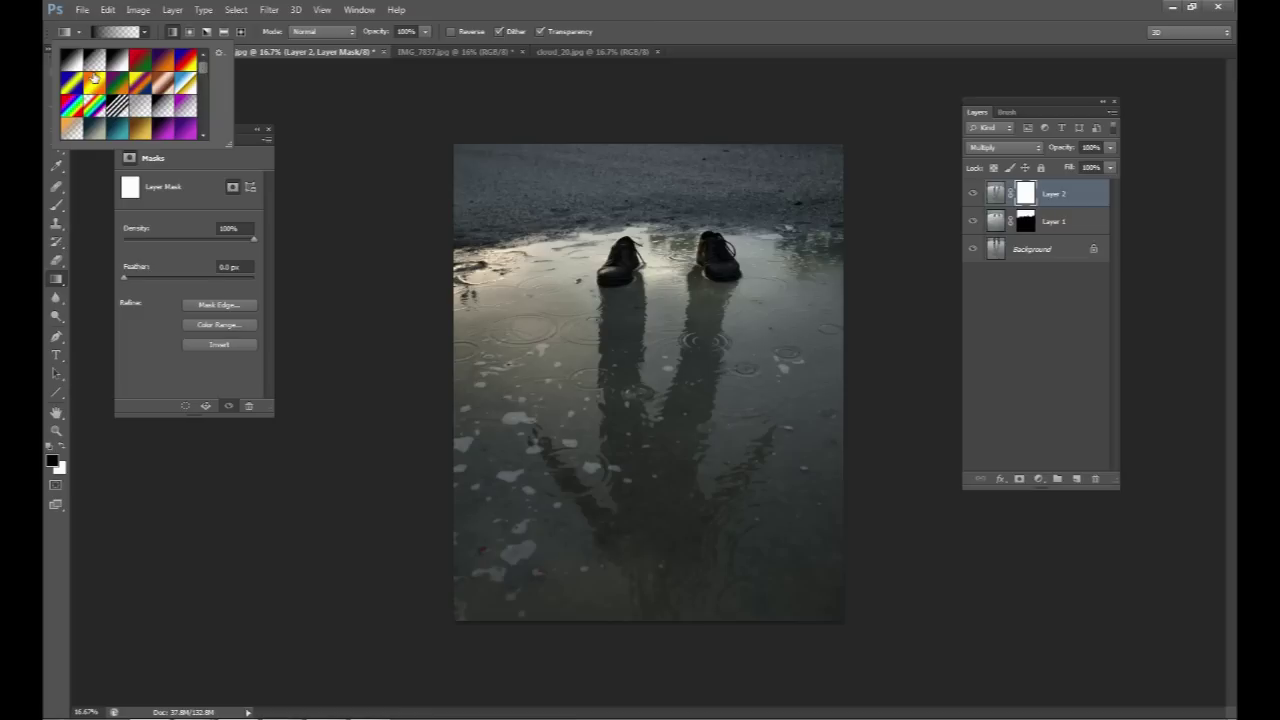
{"action": "left_click", "coordinate": [664, 133]}
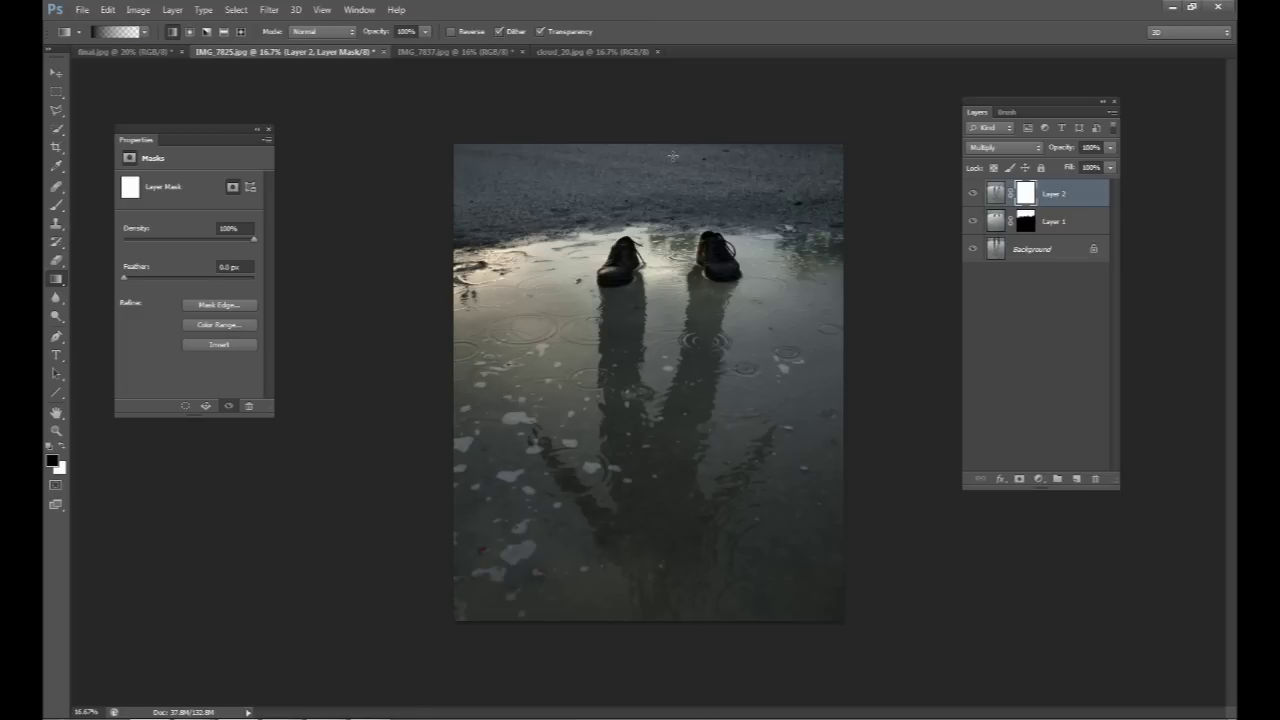
{"action": "left_click_drag", "start_coordinate": [668, 144], "coordinate": [705, 450]}
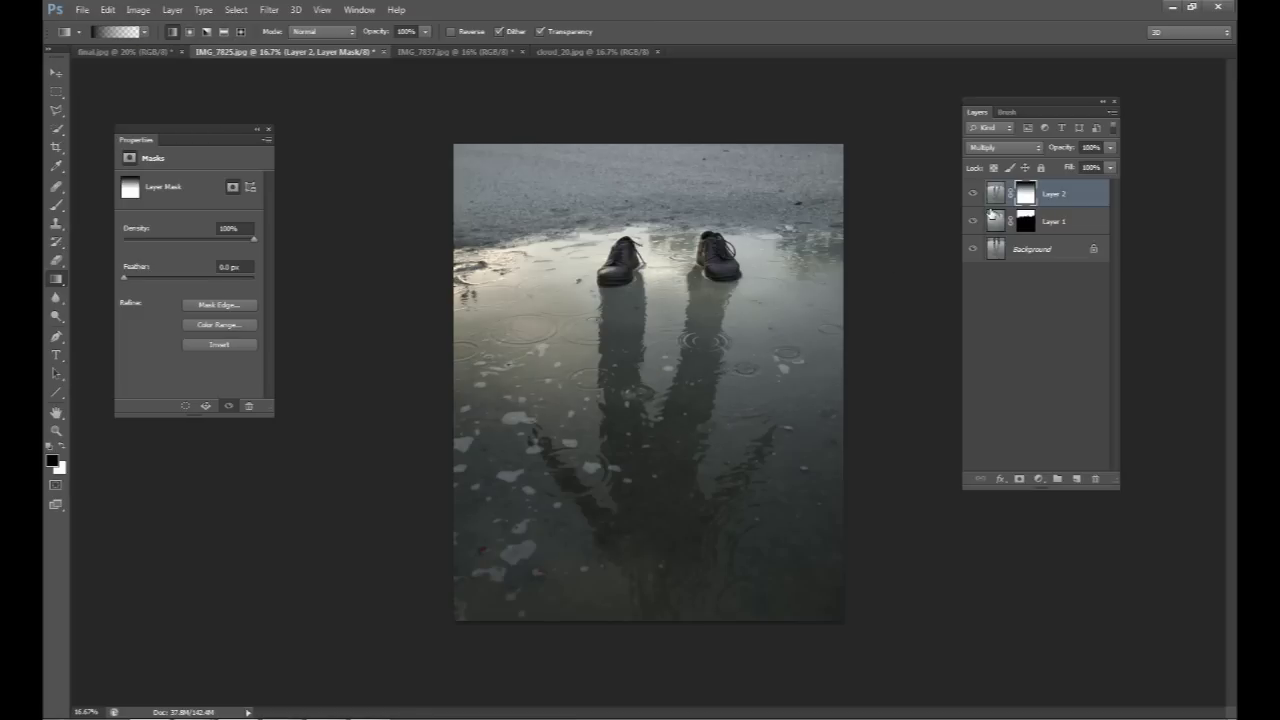
{"action": "left_click", "coordinate": [972, 196]}
{"action": "left_click", "coordinate": [972, 196]}
Step: Switch back to the Brush tool and reduce the brush size to 106 px
{"action": "left_click", "coordinate": [56, 204]}
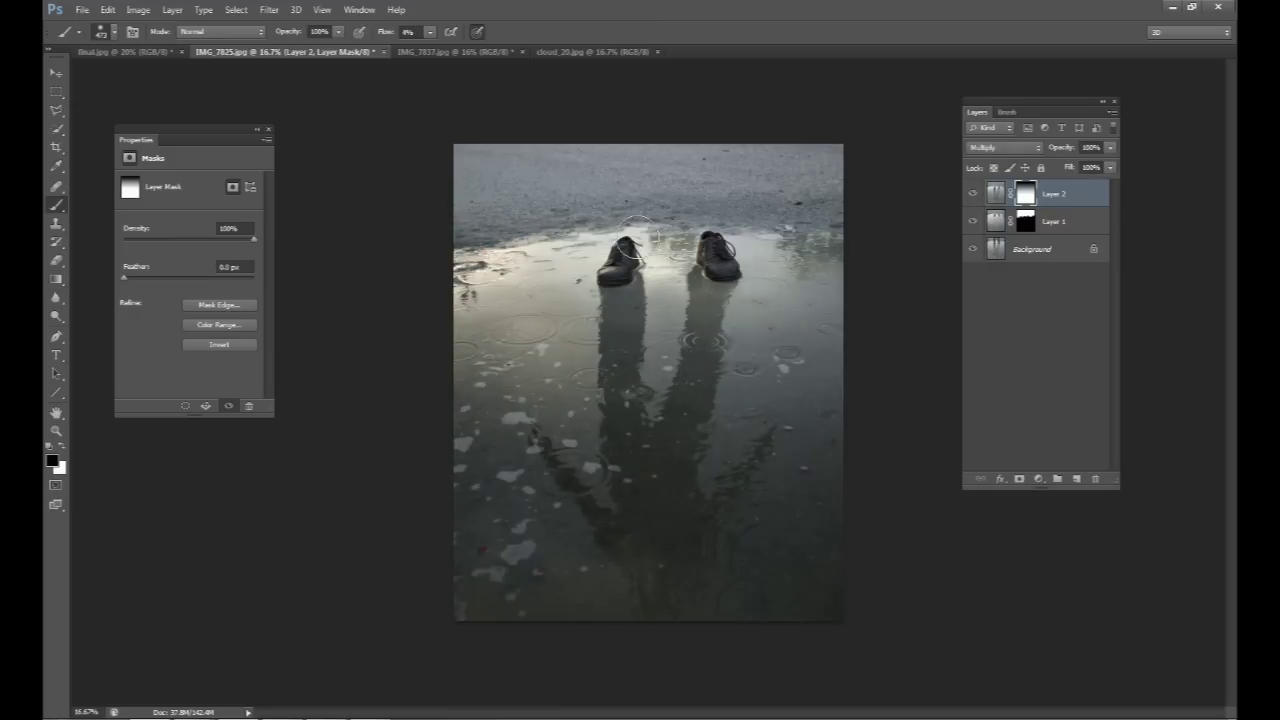
{"action": "right_click", "coordinate": [658, 234]}
{"action": "left_click", "coordinate": [742, 262]}
{"action": "key", "text": "Return"}
{"action": "key", "text": "ctrl+plus"}
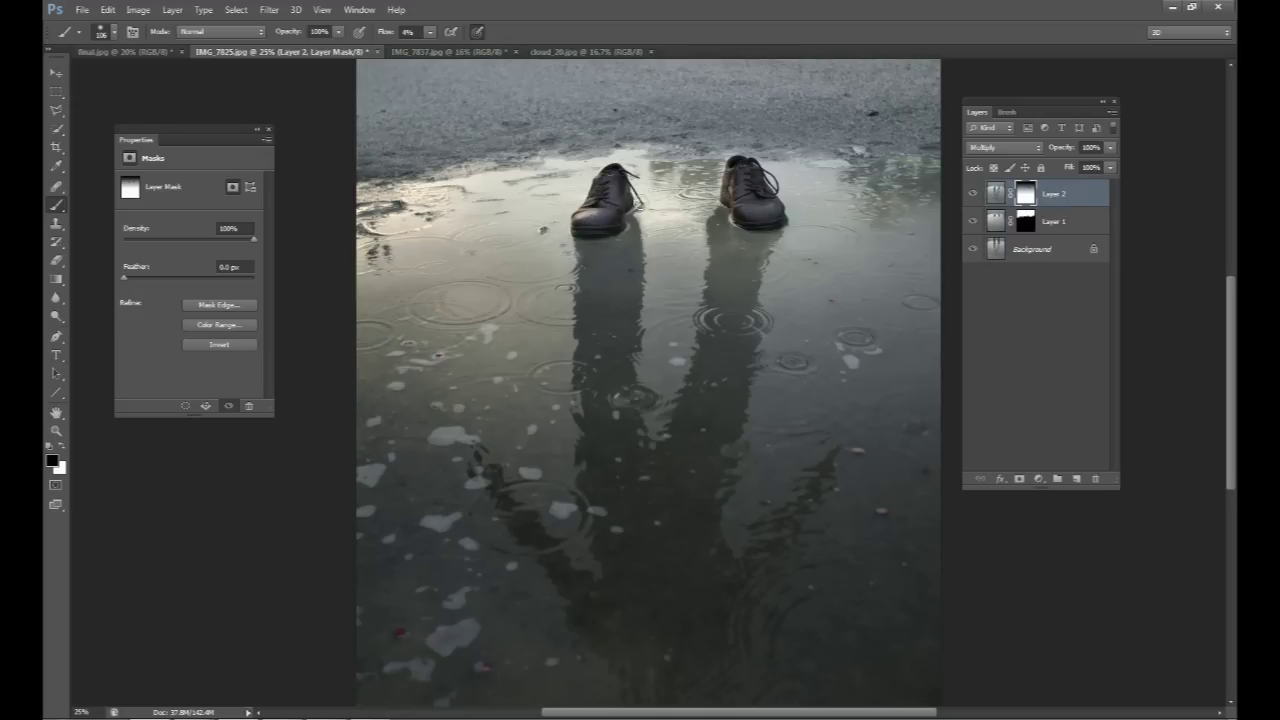
Step: Examine the gradient darkening over the whole image by repeatedly toggling the Multiply layer's visibility
{"action": "left_click", "coordinate": [966, 188]}
{"action": "left_click", "coordinate": [964, 185]}
{"action": "key", "text": "ctrl+minus"}
{"action": "key", "text": "ctrl+minus"}
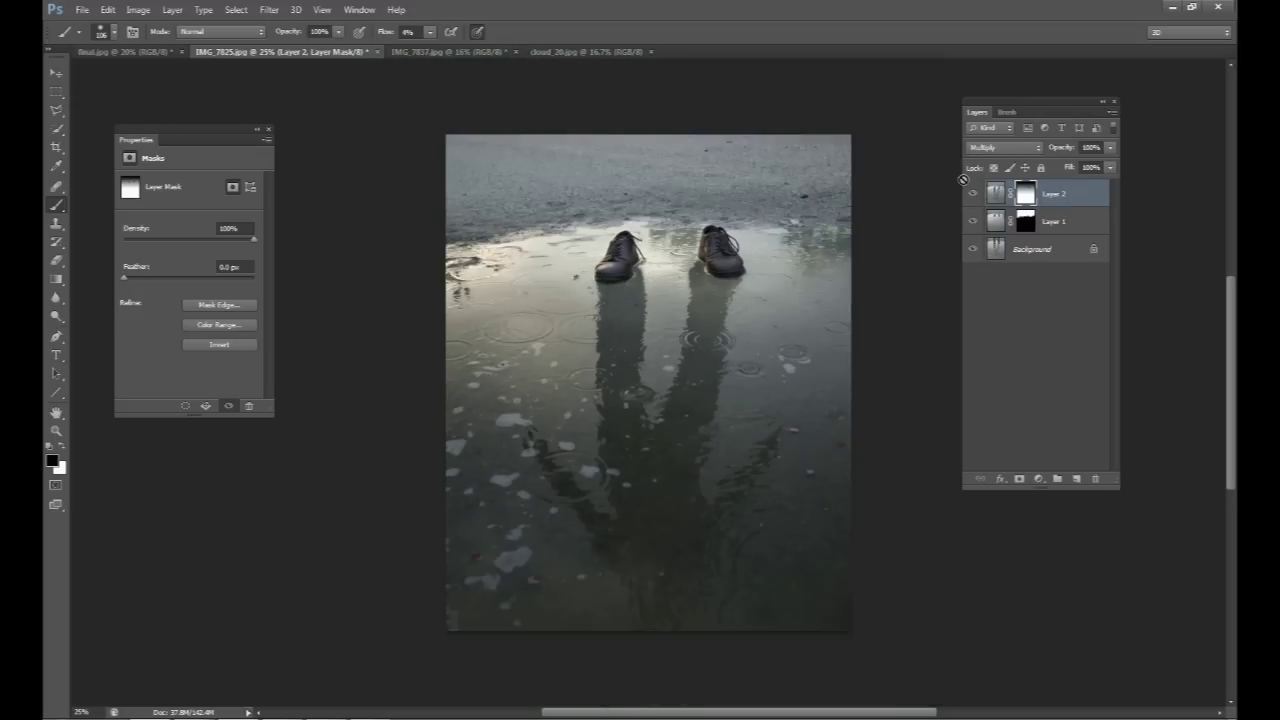
{"action": "left_click", "coordinate": [972, 194]}
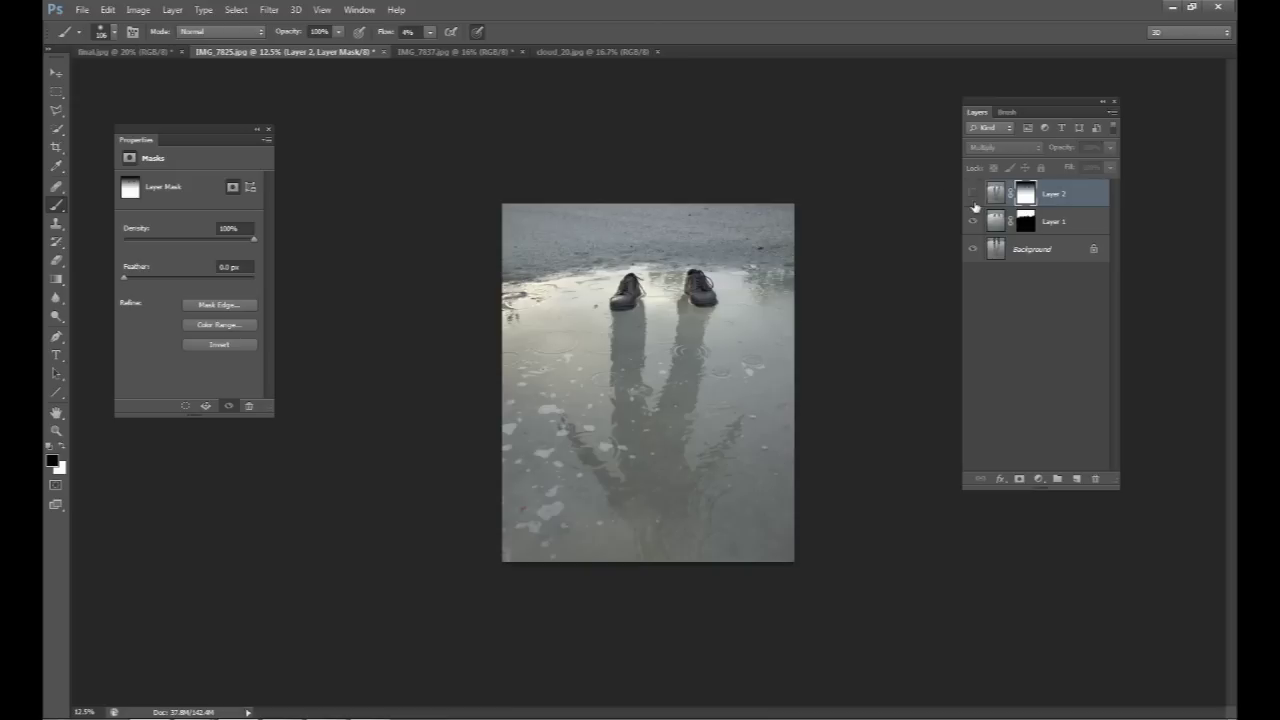
{"action": "left_click", "coordinate": [972, 194]}
{"action": "left_click", "coordinate": [974, 195]}
{"action": "left_click", "coordinate": [974, 195]}
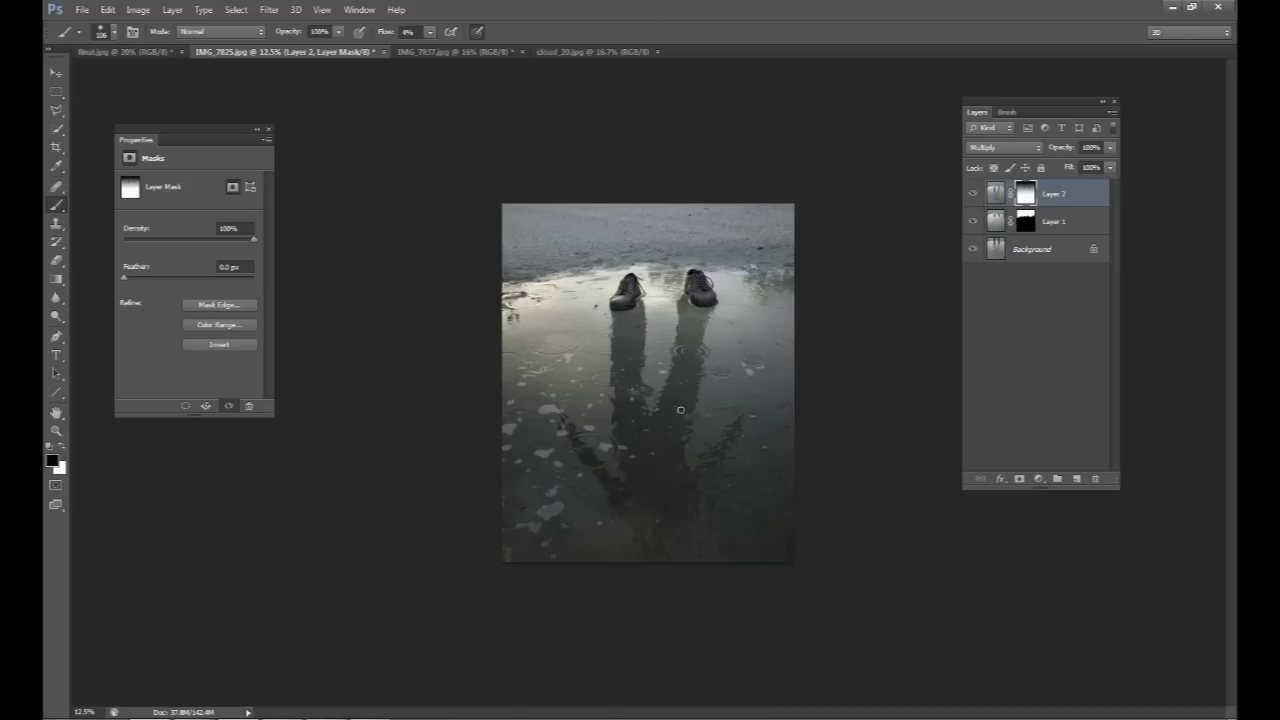
{"action": "left_click", "coordinate": [973, 194]}
{"action": "left_click", "coordinate": [973, 194]}
Step: Copy the entire sunset sky from cloud_20.jpg and paste it as a new layer into IMG_7825.jpg
{"action": "left_click", "coordinate": [591, 52]}
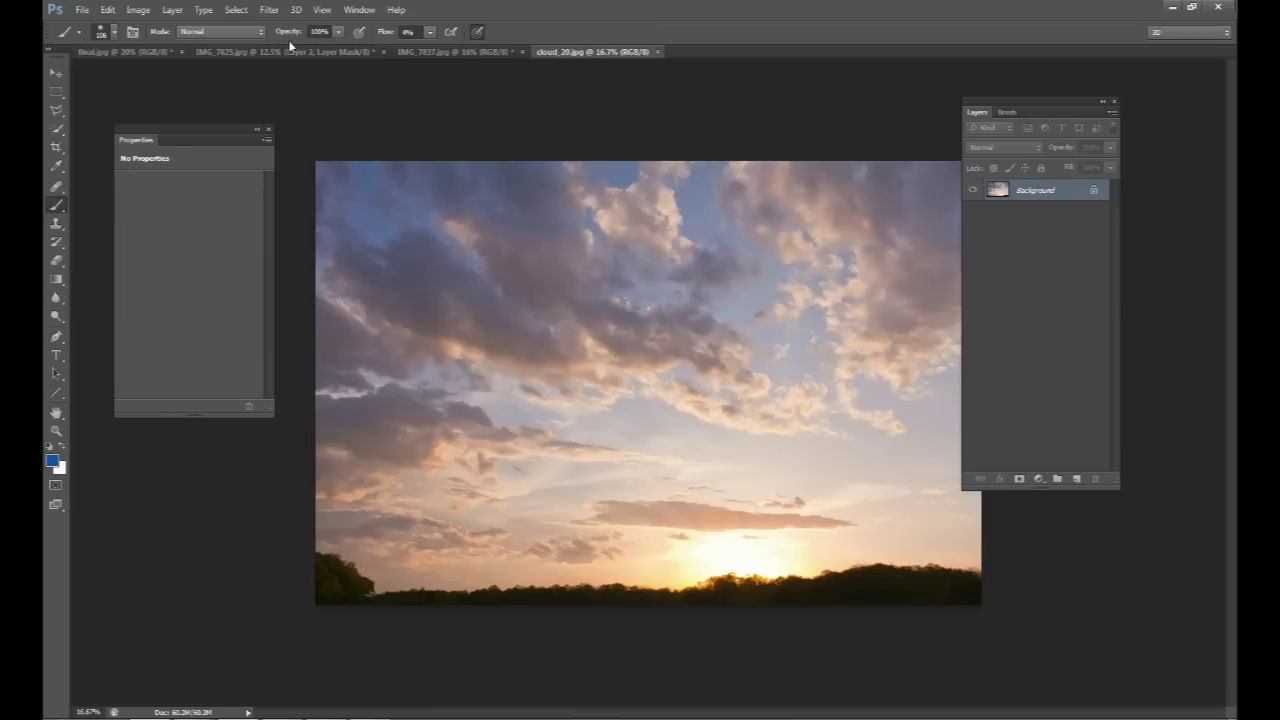
{"action": "left_click", "coordinate": [239, 10]}
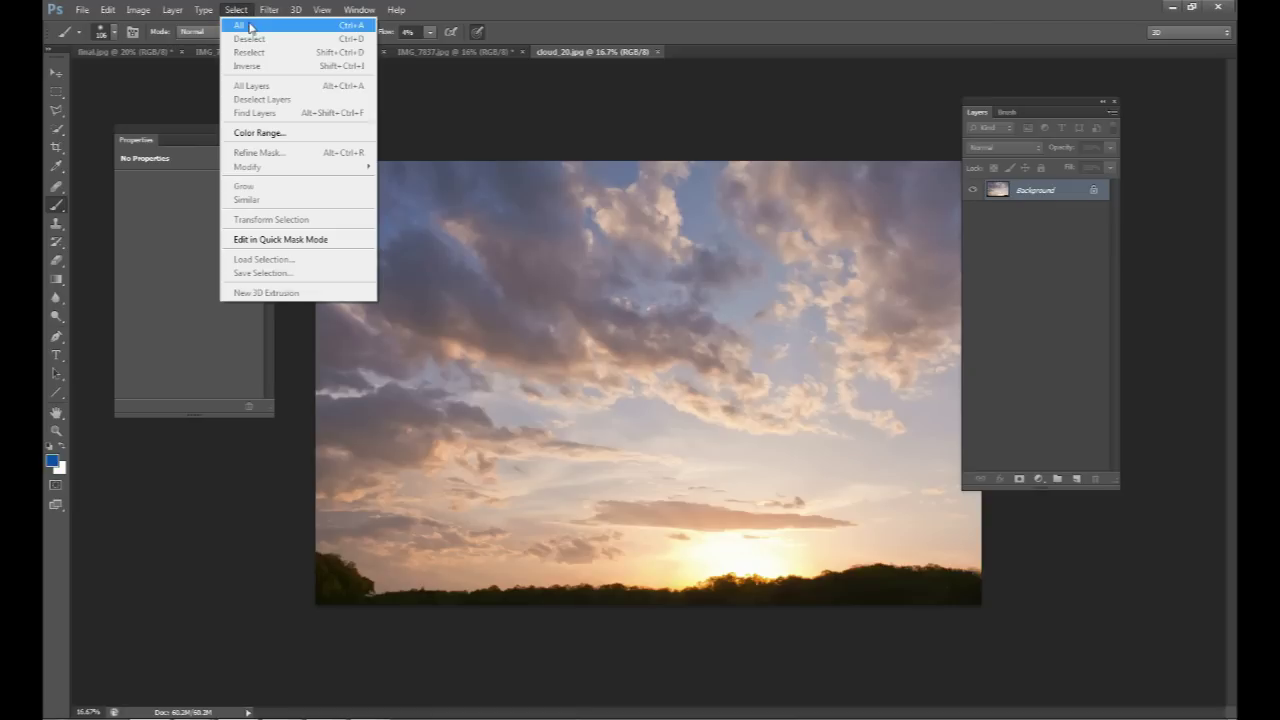
{"action": "left_click", "coordinate": [252, 27]}
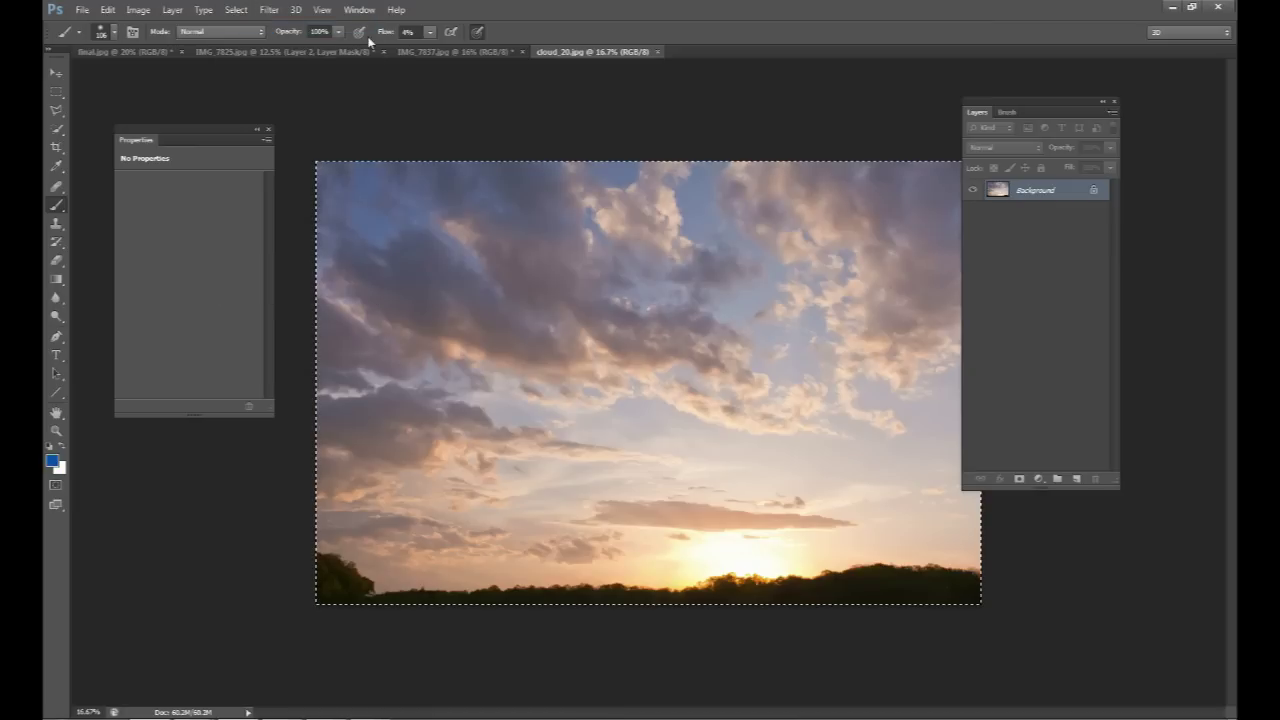
{"action": "left_click", "coordinate": [289, 53]}
{"action": "key", "text": "ctrl+v"}
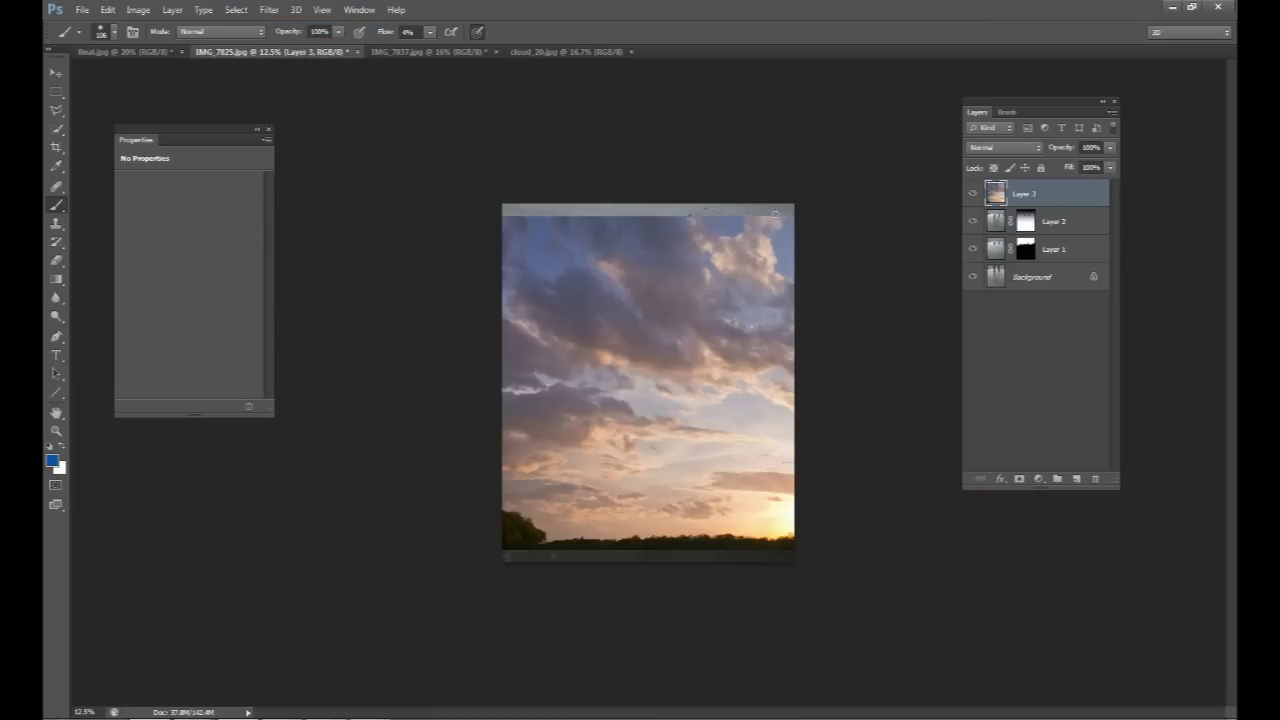
Step: Flip the sky layer vertically with Free Transform, stretch its height to about 126%, and place it over the canvas with the horizon along the top edge
{"action": "key", "text": "v"}
{"action": "left_click_drag", "start_coordinate": [771, 372], "coordinate": [700, 329]}
{"action": "key", "text": "ctrl+t"}
{"action": "left_click_drag", "start_coordinate": [669, 192], "coordinate": [700, 591]}
{"action": "left_click_drag", "start_coordinate": [678, 523], "coordinate": [679, 220]}
{"action": "left_click_drag", "start_coordinate": [683, 175], "coordinate": [683, 168]}
{"action": "left_click_drag", "start_coordinate": [734, 251], "coordinate": [687, 226]}
{"action": "left_click_drag", "start_coordinate": [647, 186], "coordinate": [686, 263]}
{"action": "left_click", "coordinate": [757, 31]}
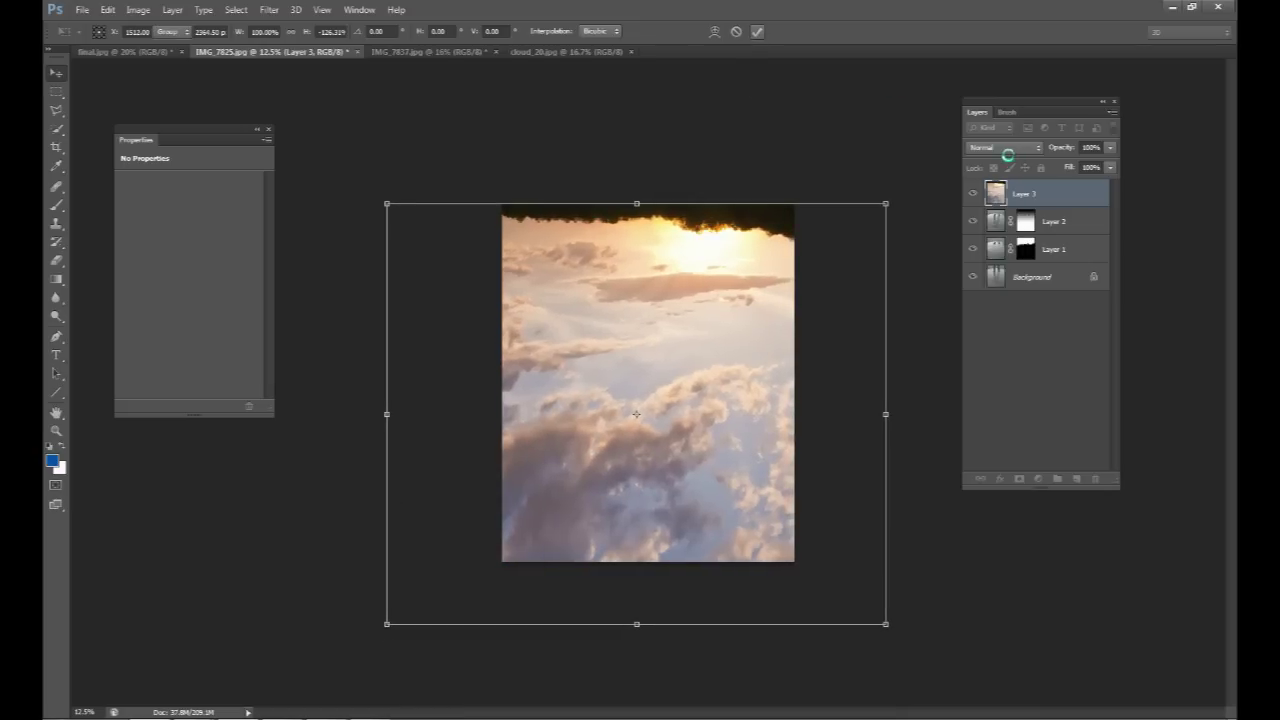
Step: Set the flipped sky layer's blend mode to Overlay and nudge the layer slightly upward over the puddle
{"action": "left_click", "coordinate": [1012, 148]}
{"action": "left_click", "coordinate": [985, 334]}
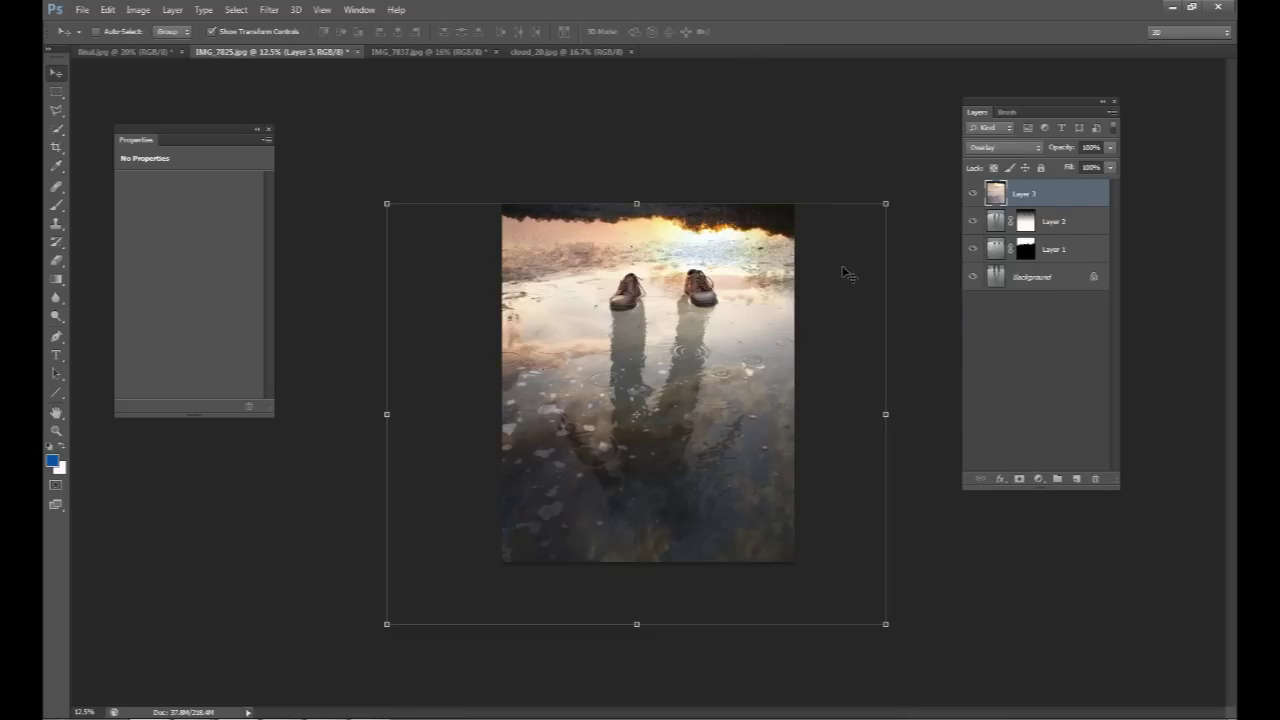
{"action": "mouse_move", "coordinate": [777, 309]}
{"action": "left_mouse_down"}
{"action": "mouse_move", "coordinate": [766, 326]}
{"action": "mouse_move", "coordinate": [760, 306]}
{"action": "mouse_move", "coordinate": [776, 296]}
{"action": "left_mouse_up"}
Step: Add a layer mask to the sky layer and draw a black-to-transparent gradient on it, hiding the sky over the asphalt
{"action": "left_click", "coordinate": [1019, 479]}
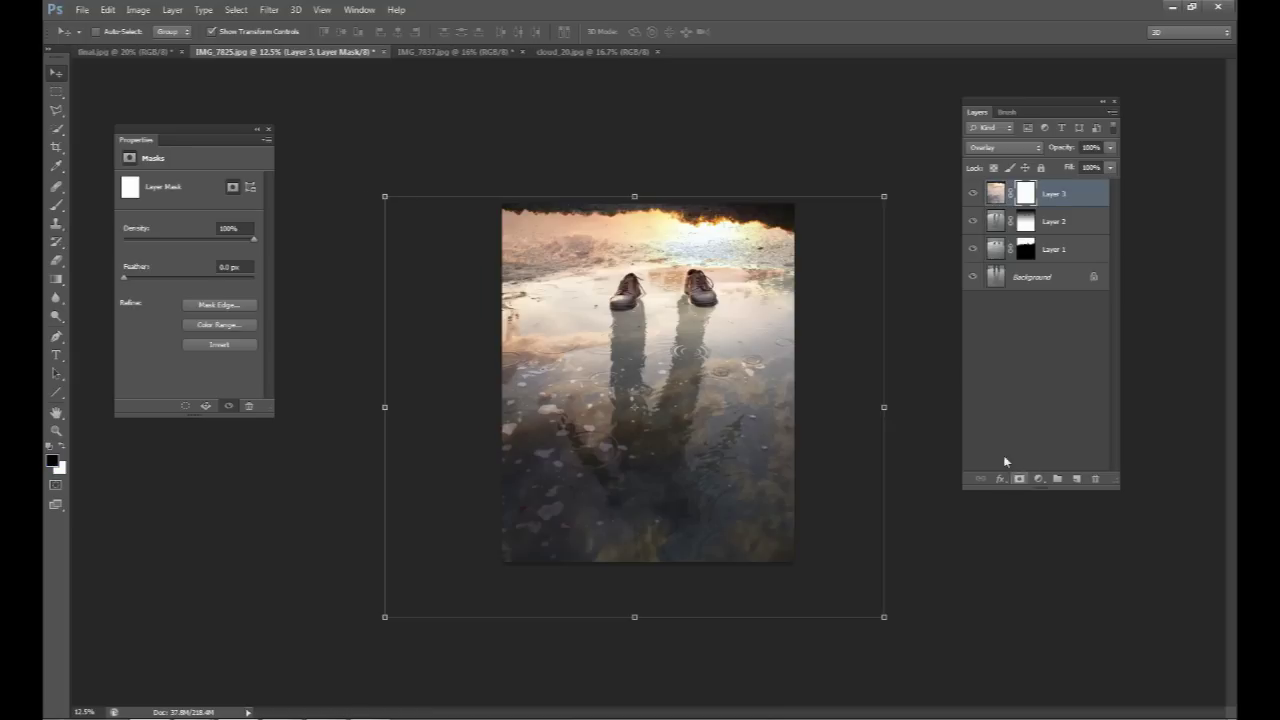
{"action": "left_click", "coordinate": [56, 279]}
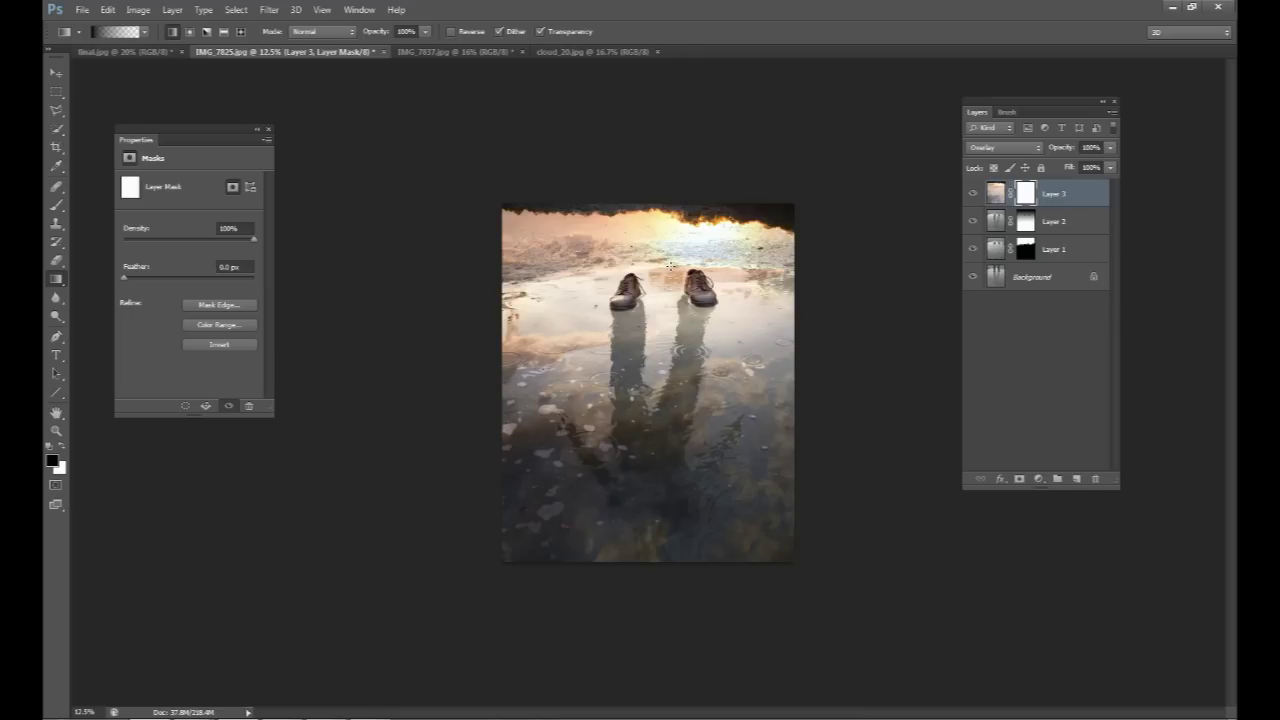
{"action": "left_click_drag", "start_coordinate": [668, 385], "coordinate": [669, 390]}
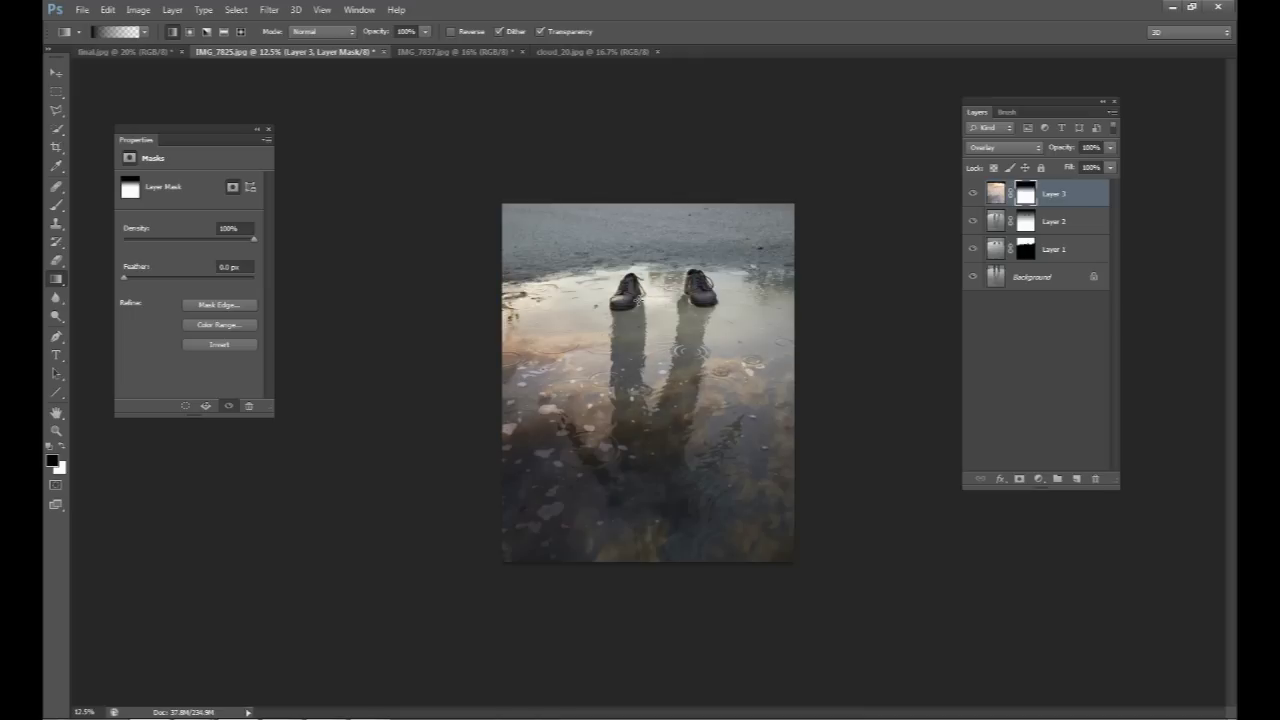
Step: Paint white on the sky layer's mask across the upper puddle around the shoes, using a soft brush of 236 px and then 370 px
{"action": "left_click", "coordinate": [56, 204]}
{"action": "right_click", "coordinate": [756, 298]}
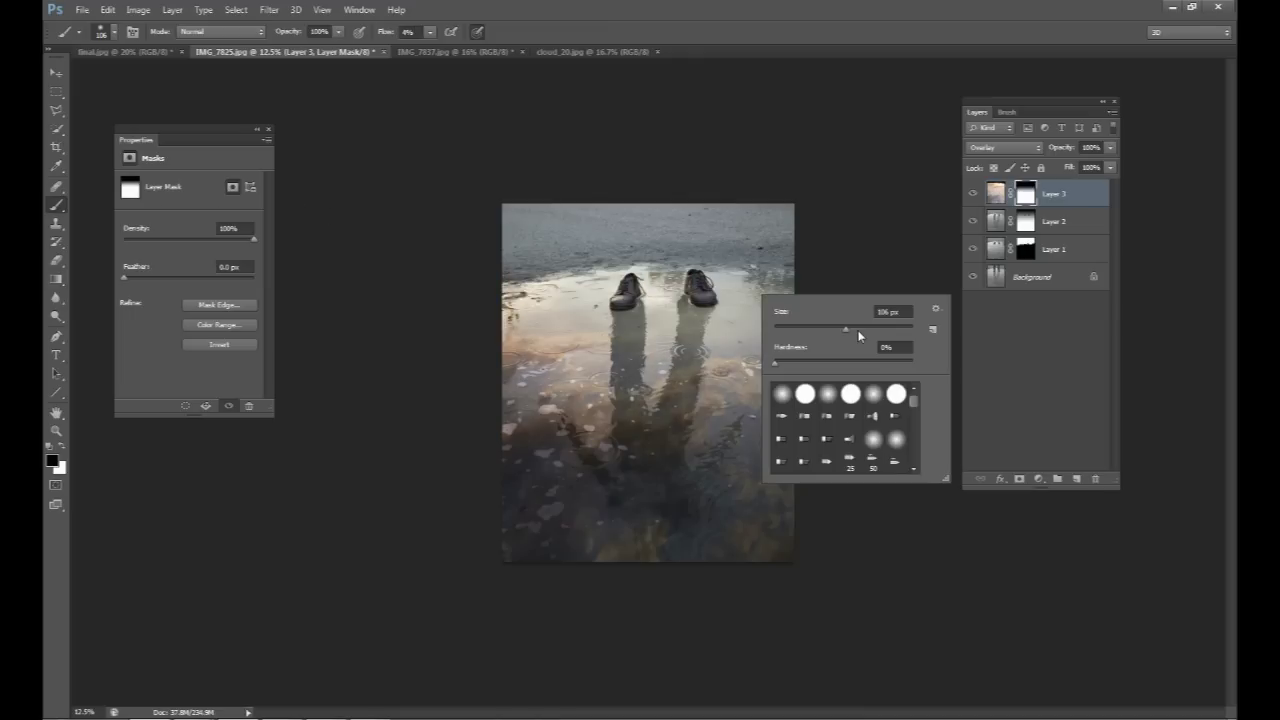
{"action": "left_click", "coordinate": [62, 448]}
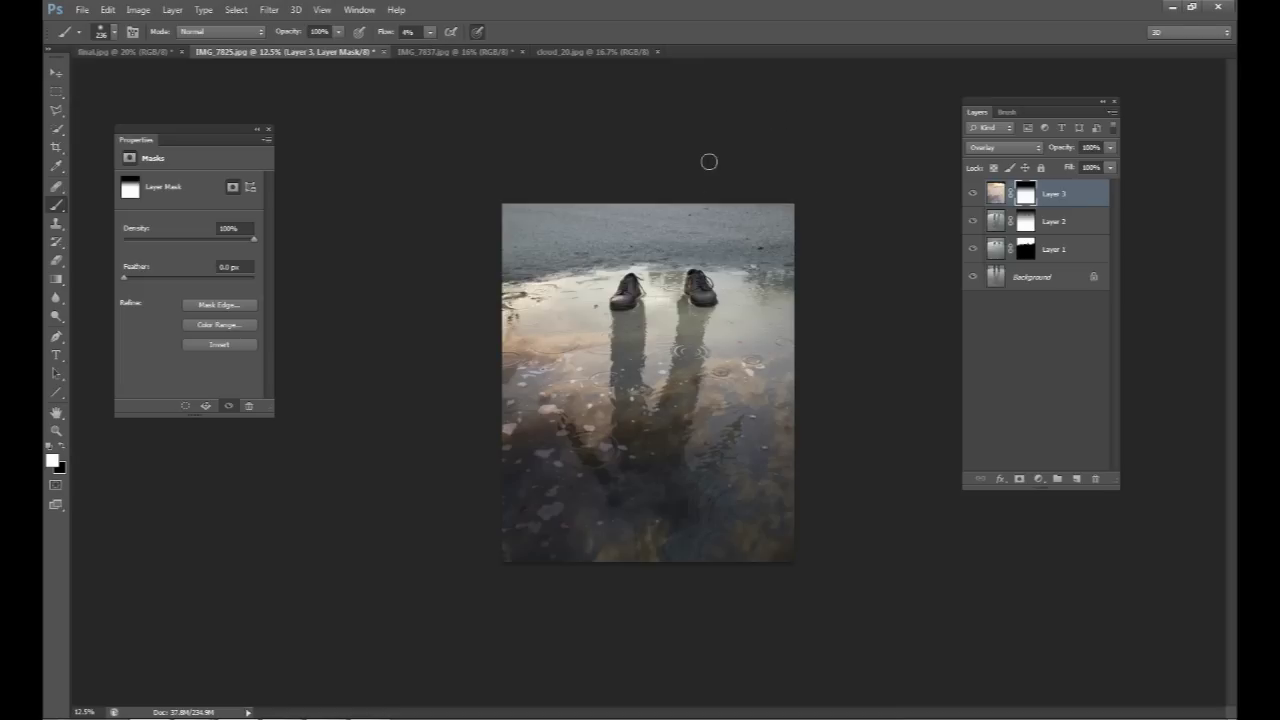
{"action": "key", "text": "ctrl+plus"}
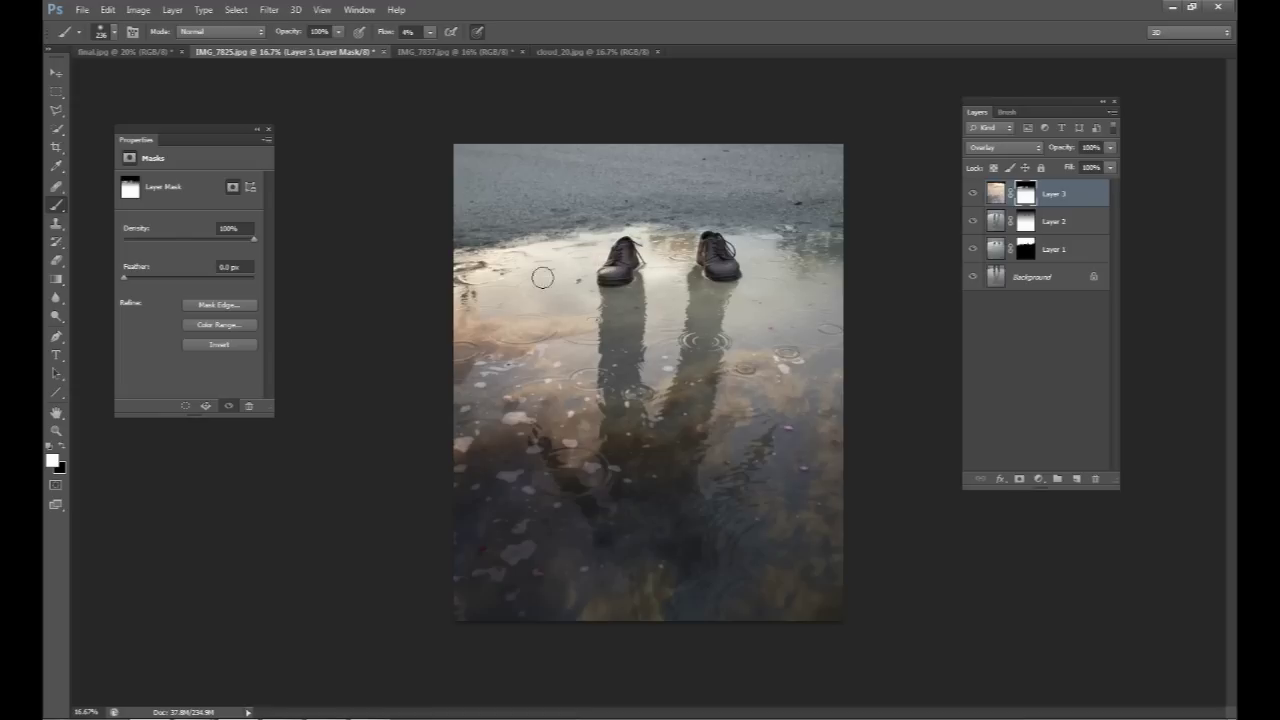
{"action": "right_click", "coordinate": [755, 256]}
{"action": "key", "text": "Return"}
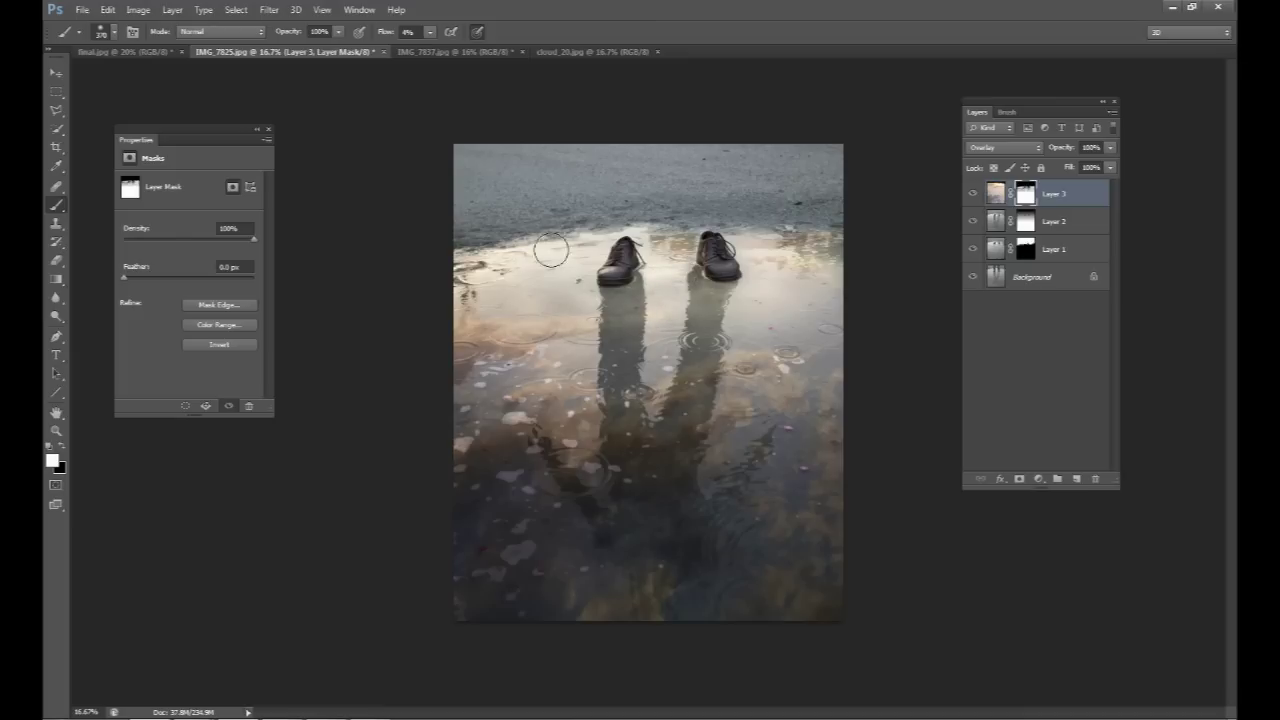
Step: Strengthen the sky around the shoes and puddle edge on the mask with the brush flow at 16%, ending with a 277 px brush
{"action": "left_click_drag", "start_coordinate": [429, 31], "coordinate": [442, 52]}
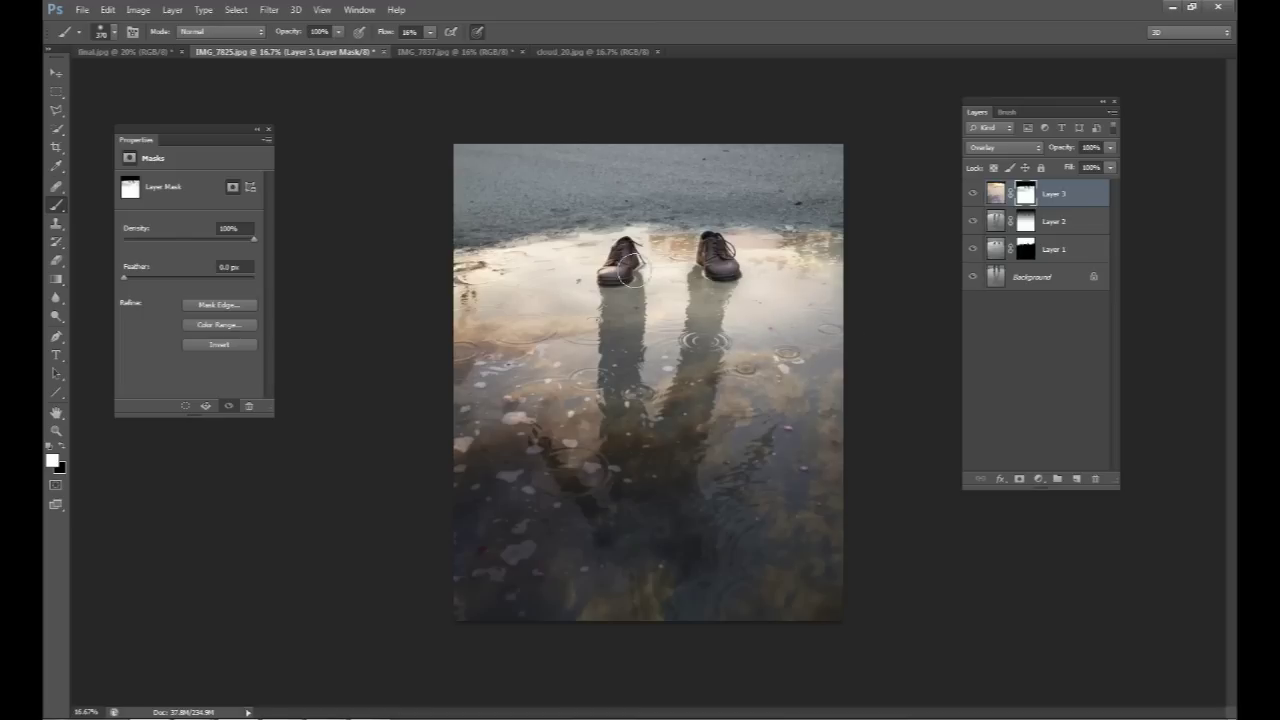
{"action": "right_click", "coordinate": [765, 238]}
{"action": "left_click_drag", "start_coordinate": [854, 272], "coordinate": [808, 272]}
{"action": "key", "text": "Return"}
{"action": "right_click", "coordinate": [759, 326]}
{"action": "left_click_drag", "start_coordinate": [788, 350], "coordinate": [805, 350]}
{"action": "key", "text": "Return"}
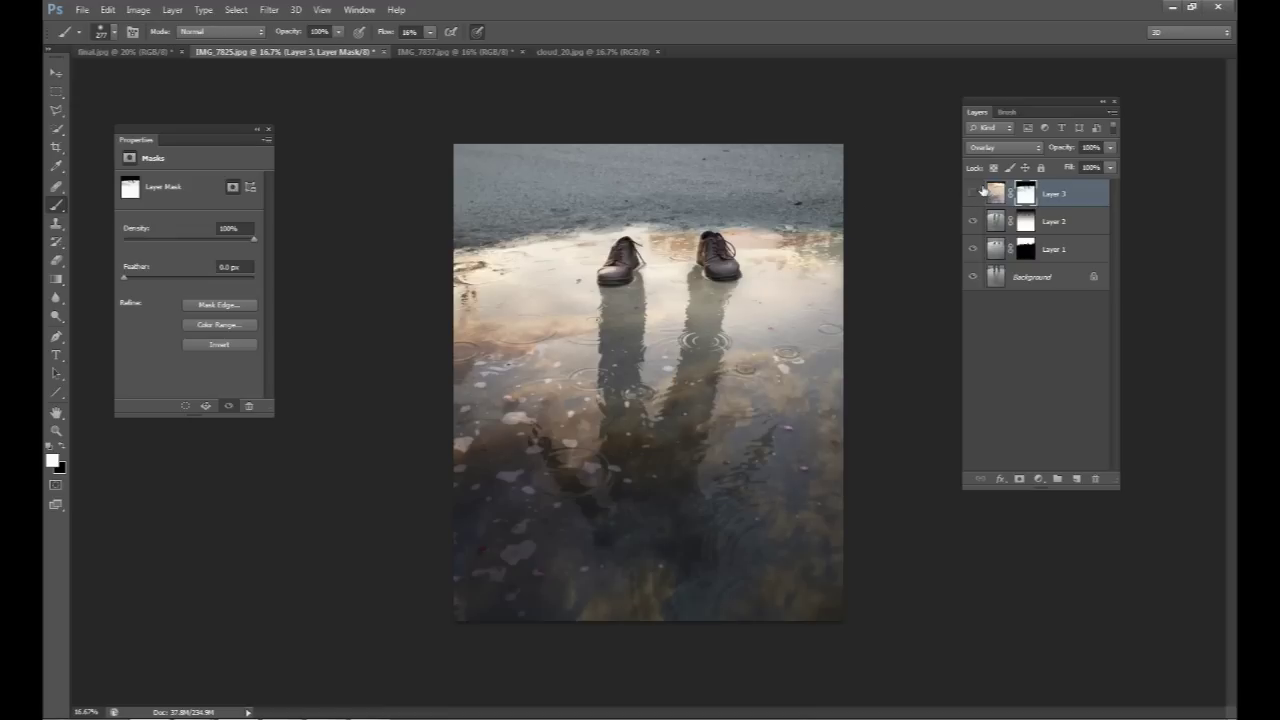
Step: Examine the sky reflection's effect on the puddle by repeatedly toggling the sky layer's visibility
{"action": "left_click", "coordinate": [973, 193]}
{"action": "left_click", "coordinate": [973, 193]}
{"action": "left_click", "coordinate": [973, 193]}
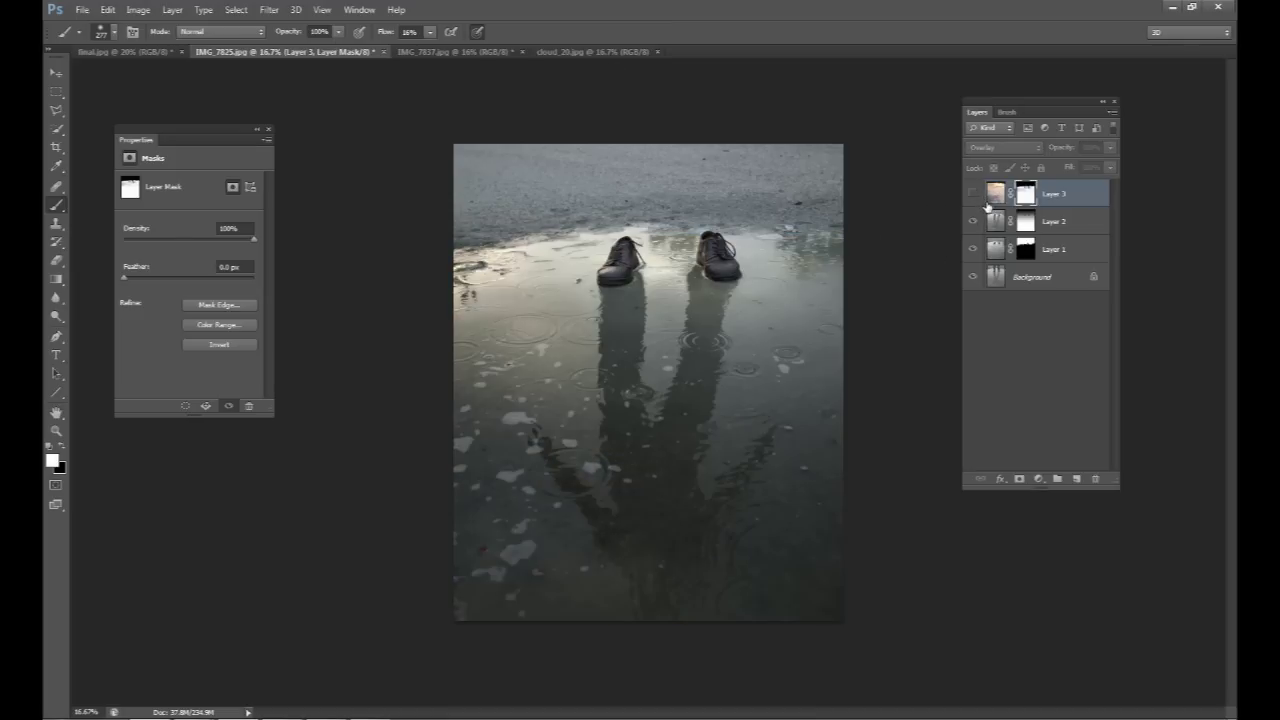
{"action": "left_click", "coordinate": [972, 194]}
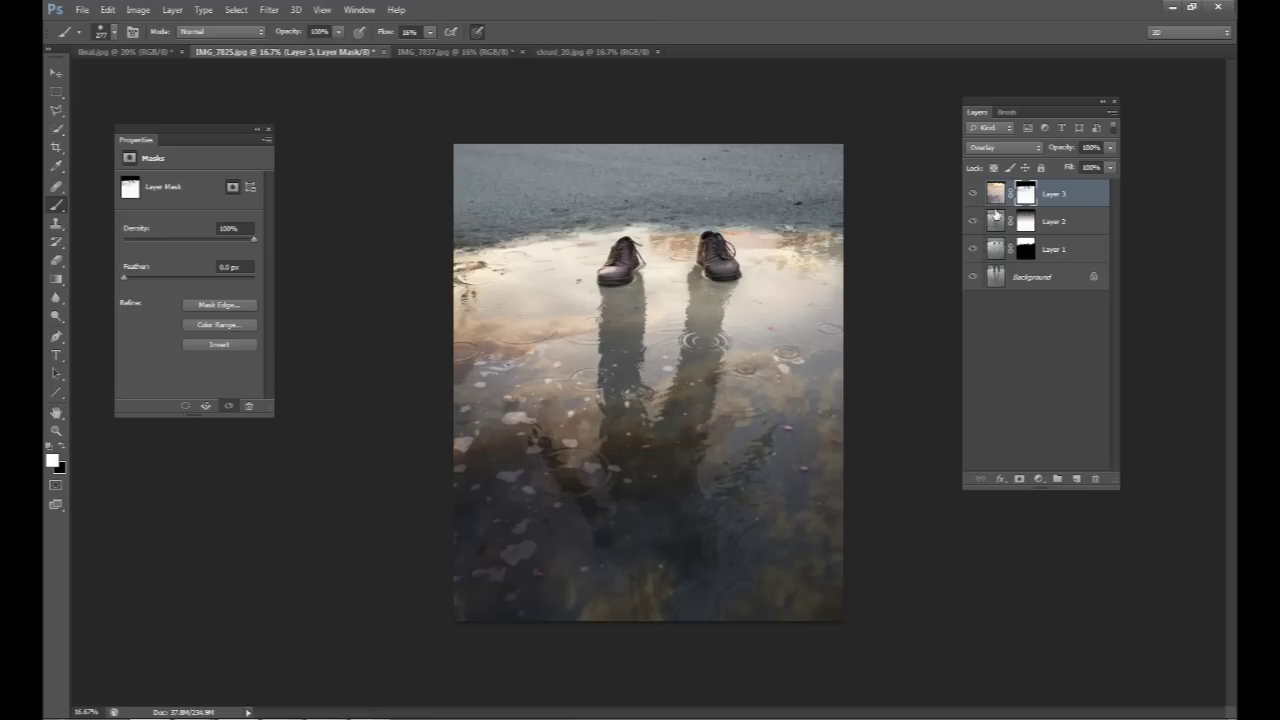
{"action": "left_click", "coordinate": [974, 195]}
{"action": "left_click", "coordinate": [973, 194]}
{"action": "left_click", "coordinate": [972, 194]}
{"action": "left_click", "coordinate": [972, 194]}
Step: Add a Curves adjustment that lowers the midtones to about input 146, output 122, and moves the white point to input 246
{"action": "left_click", "coordinate": [1038, 479]}
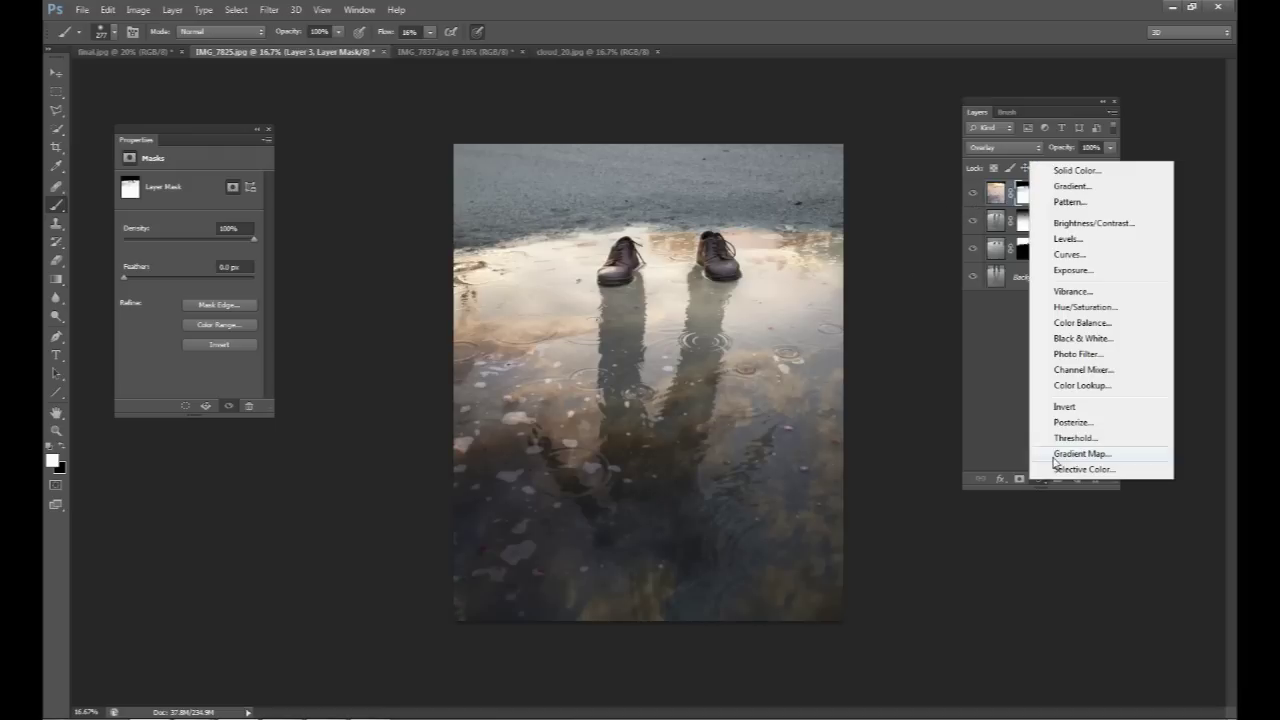
{"action": "left_click", "coordinate": [1069, 254]}
{"action": "left_click_drag", "start_coordinate": [194, 134], "coordinate": [208, 119]}
{"action": "left_click_drag", "start_coordinate": [218, 240], "coordinate": [223, 256]}
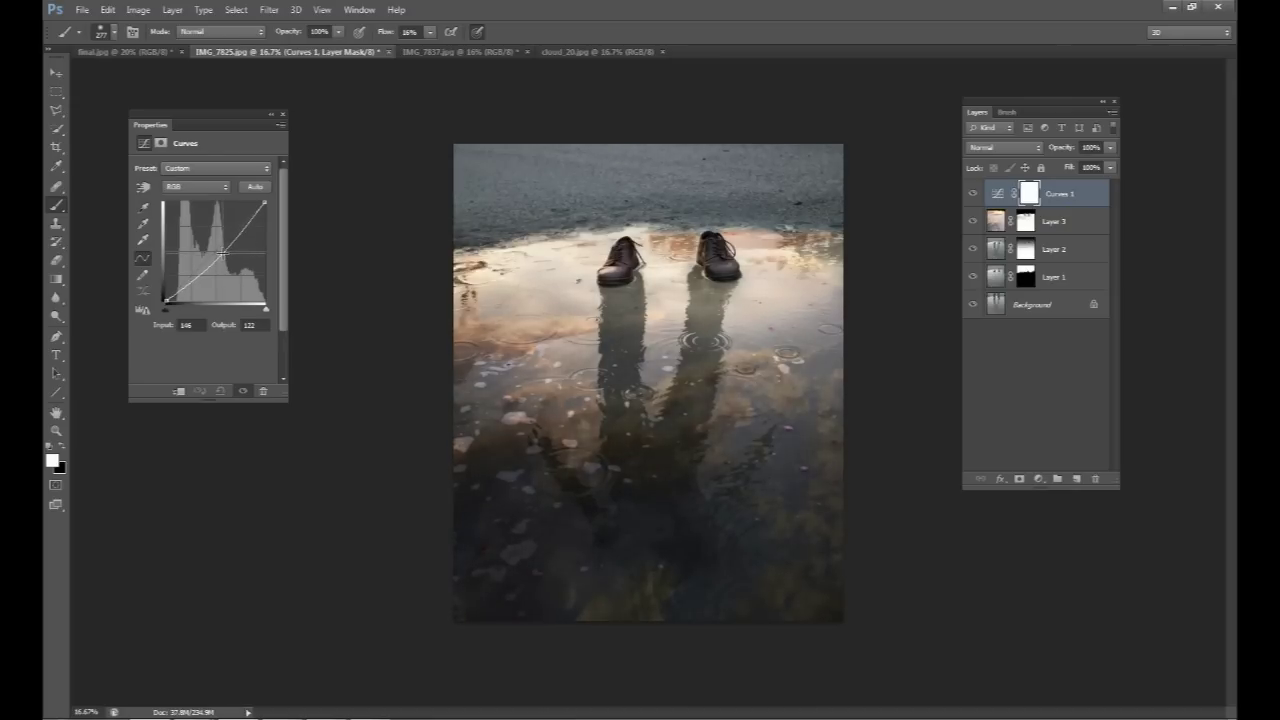
{"action": "left_click", "coordinate": [259, 203]}
{"action": "left_click_drag", "start_coordinate": [259, 203], "coordinate": [261, 203]}
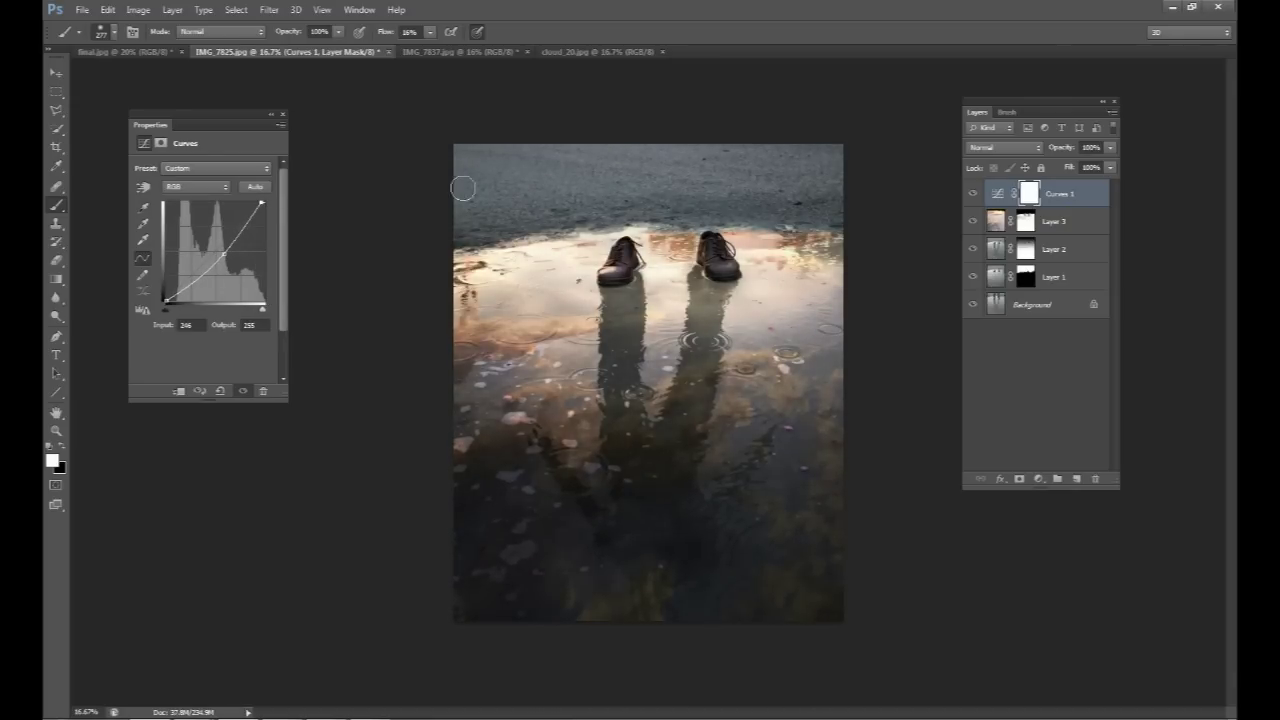
Step: Draw a black-to-transparent gradient upward on the Curves mask so the adjustment fades out toward the foreground of the puddle
{"action": "left_click", "coordinate": [972, 193]}
{"action": "left_click", "coordinate": [972, 193]}
{"action": "left_click_drag", "start_coordinate": [56, 278], "coordinate": [97, 281]}
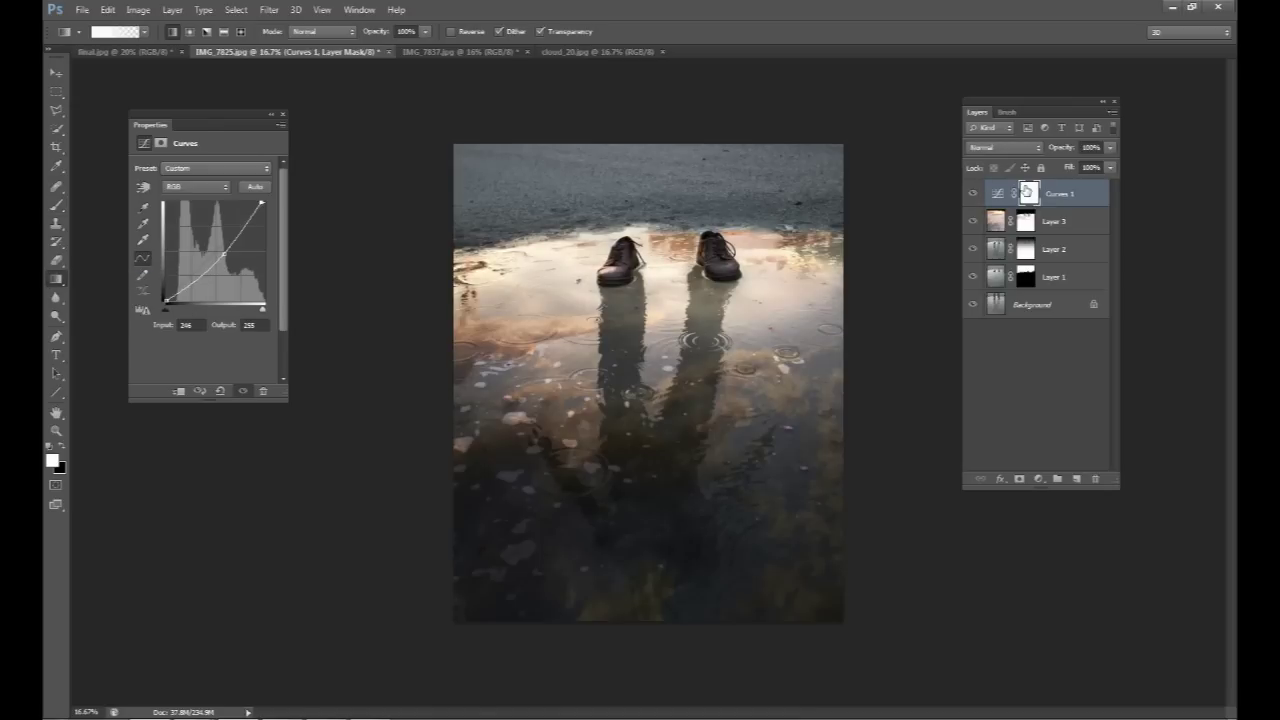
{"action": "left_click", "coordinate": [1027, 193]}
{"action": "left_click", "coordinate": [64, 448]}
{"action": "left_click_drag", "start_coordinate": [648, 548], "coordinate": [660, 177]}
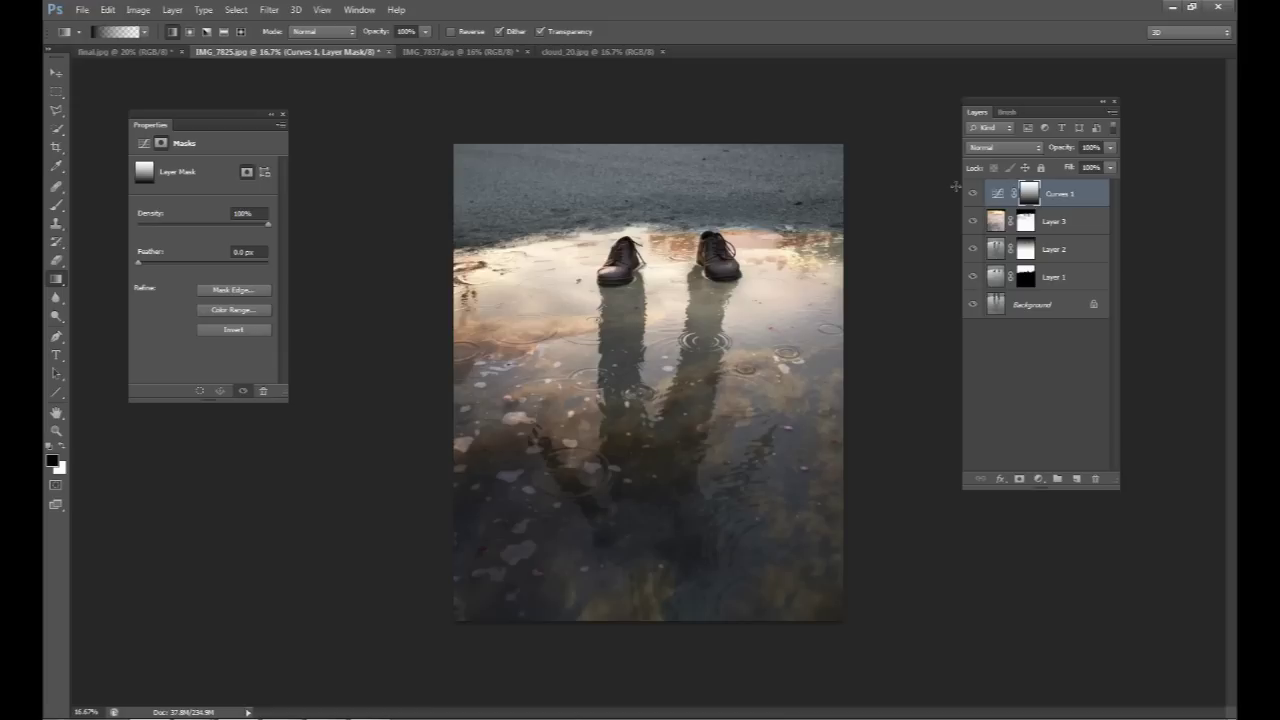
Step: Reduce the Curves adjustment layer's opacity to about 70% and compare the image with and without it
{"action": "left_click", "coordinate": [1110, 147]}
{"action": "left_click", "coordinate": [973, 195]}
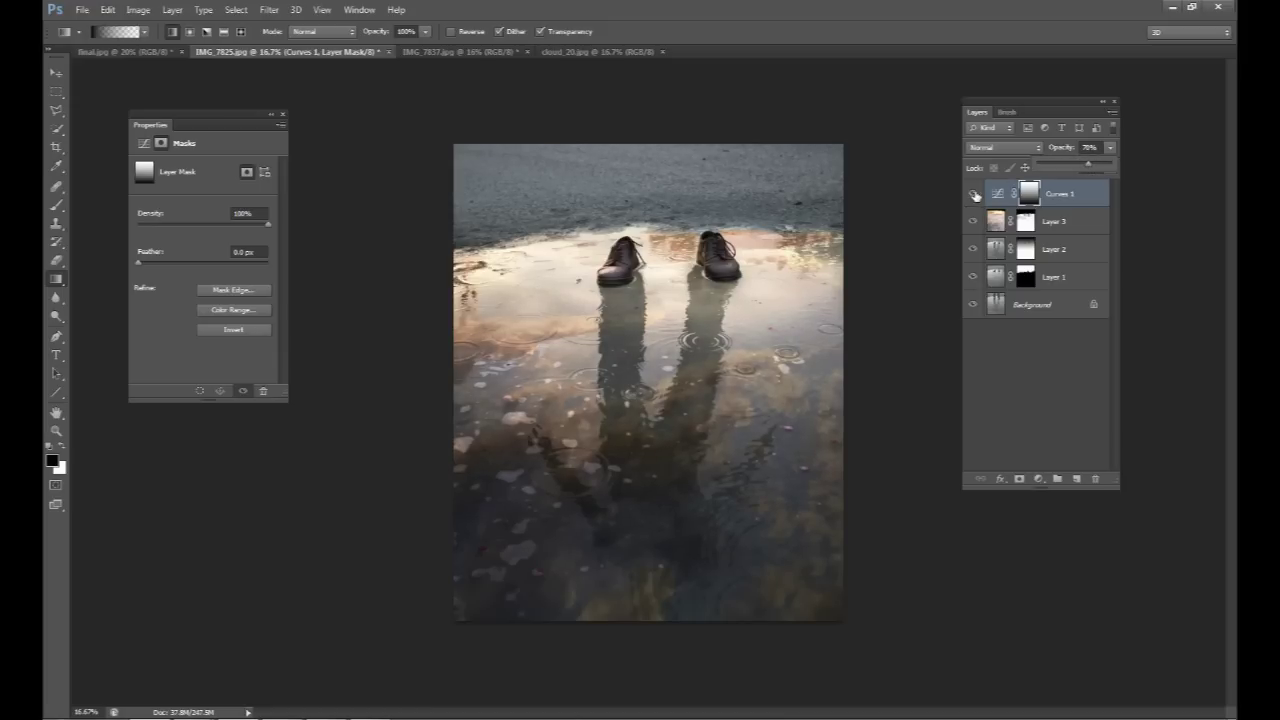
{"action": "left_click", "coordinate": [974, 196]}
Step: Stamp all visible layers into a new layer and retouch the spots on the asphalt with a 42 px Healing Brush
{"action": "left_click", "coordinate": [1076, 480]}
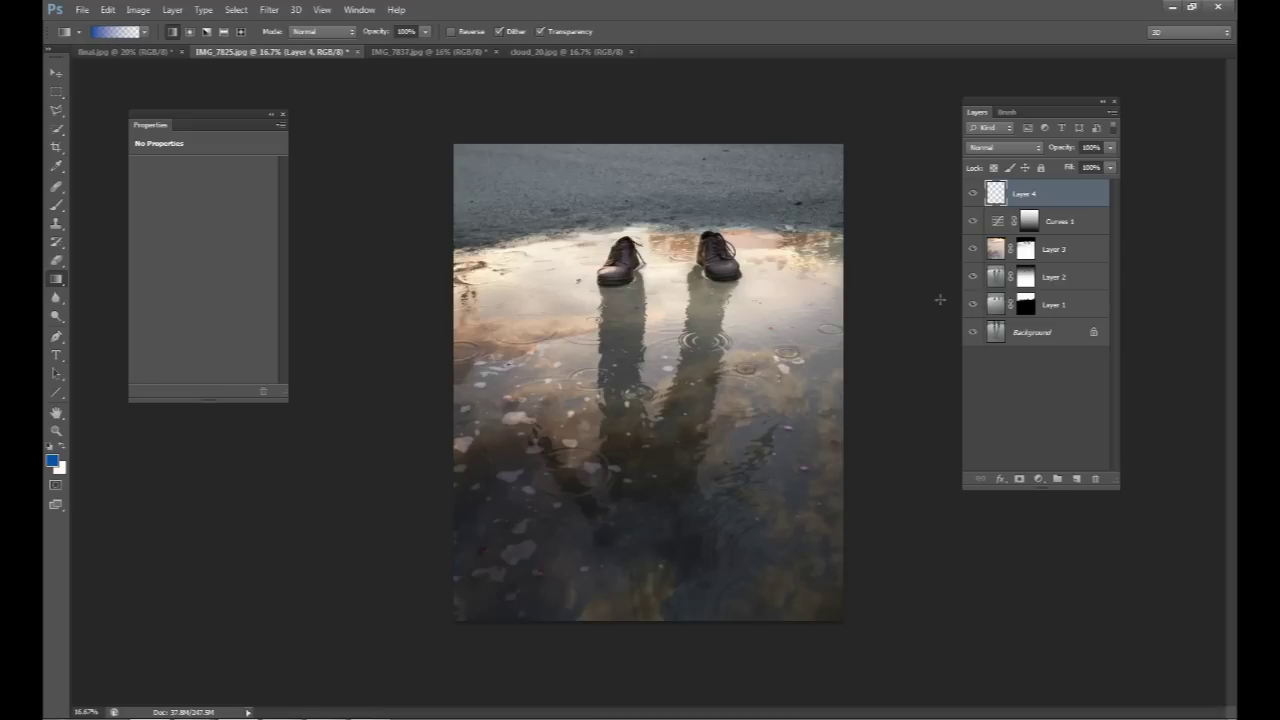
{"action": "key", "text": "ctrl+alt+shift+e"}
{"action": "left_click", "coordinate": [57, 187]}
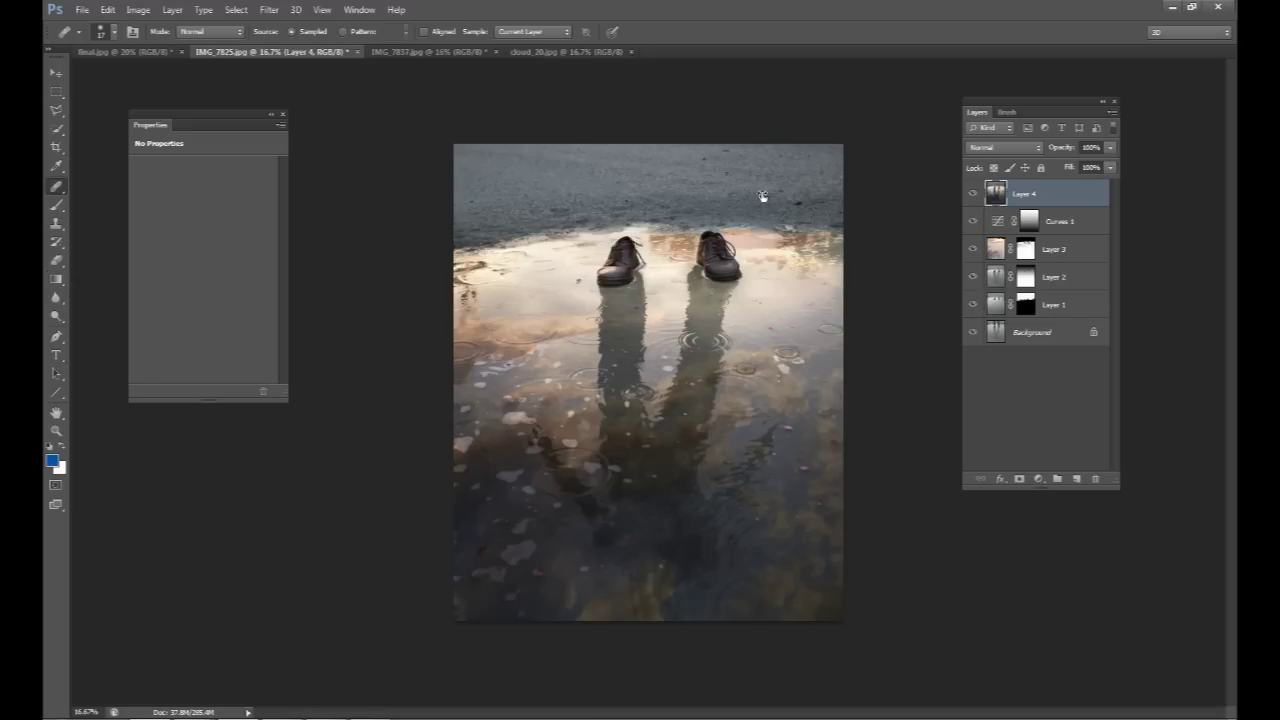
{"action": "right_click", "coordinate": [730, 178]}
{"action": "left_click_drag", "start_coordinate": [759, 204], "coordinate": [766, 204]}
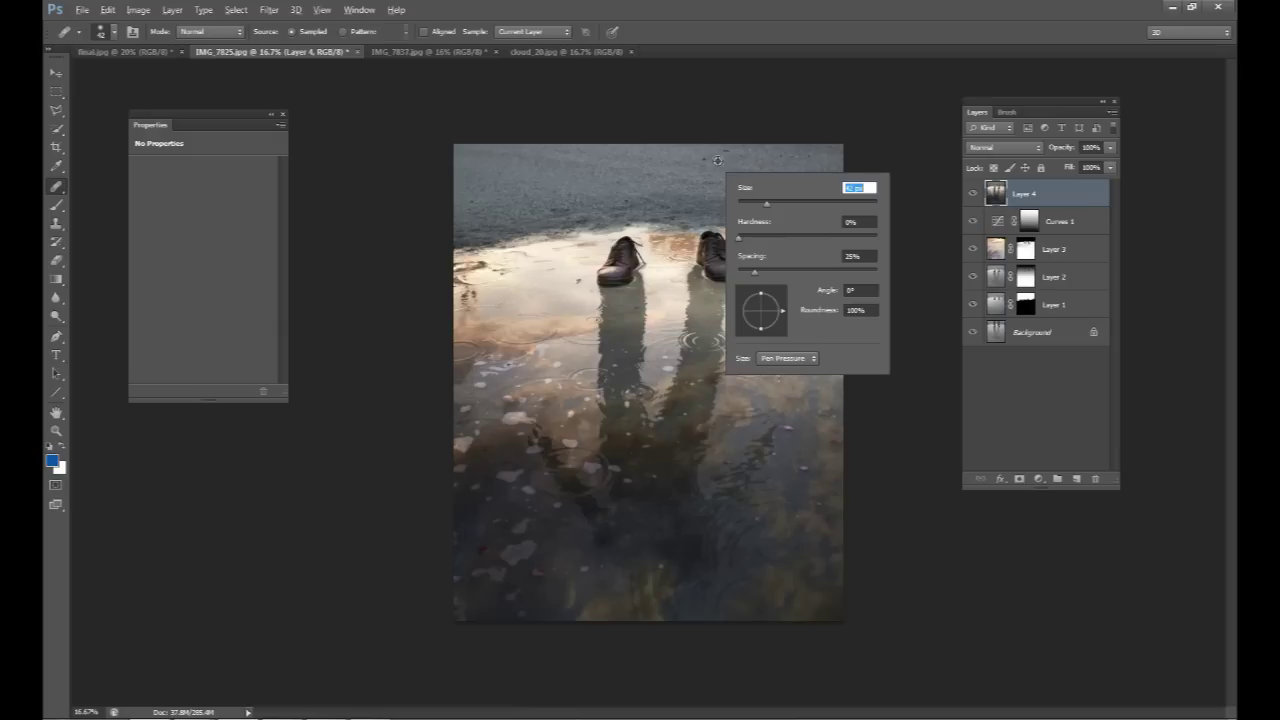
{"action": "key", "text": "Return"}
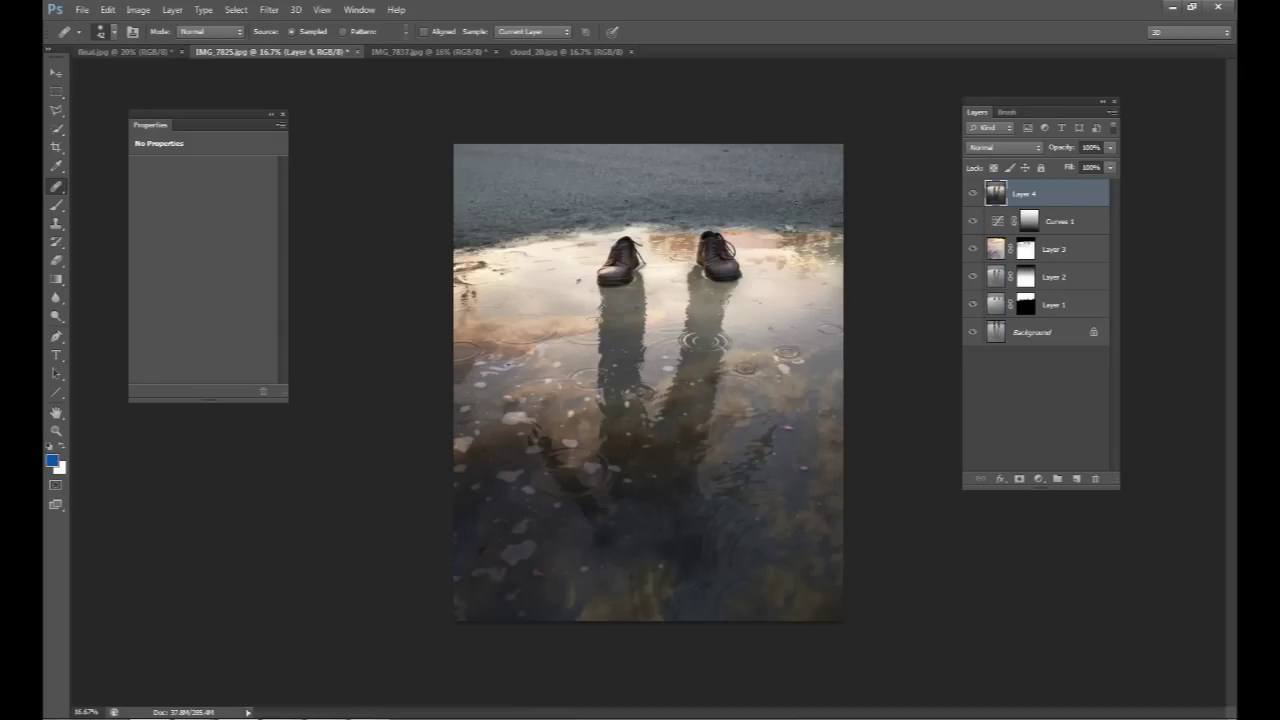
{"action": "left_click", "coordinate": [733, 150], "text": "alt"}
{"action": "left_click", "coordinate": [497, 180], "text": "alt"}
Step: Compare the asphalt before and after healing by toggling the stamped layer's visibility
{"action": "left_click", "coordinate": [973, 194]}
{"action": "left_click", "coordinate": [973, 194]}
{"action": "left_click", "coordinate": [972, 195]}
{"action": "left_click", "coordinate": [972, 195]}
{"action": "left_click", "coordinate": [972, 195]}
{"action": "left_click", "coordinate": [972, 195]}
Step: Duplicate the retouched stamped layer and apply the High Pass filter to the copy
{"action": "right_click", "coordinate": [1020, 194]}
{"action": "left_click", "coordinate": [1050, 219]}
{"action": "left_click", "coordinate": [763, 221]}
{"action": "left_click", "coordinate": [269, 10]}
{"action": "mouse_move", "coordinate": [290, 262]}
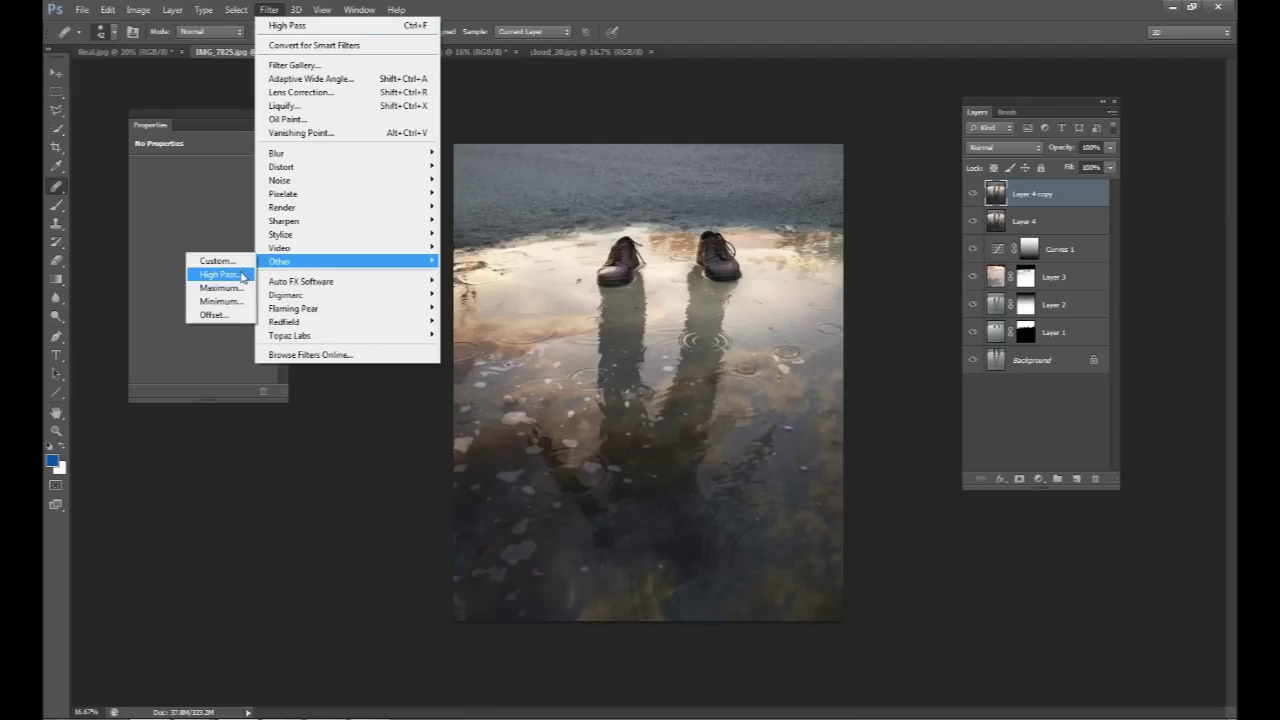
{"action": "left_click", "coordinate": [220, 274]}
{"action": "left_click_drag", "start_coordinate": [823, 256], "coordinate": [820, 219]}
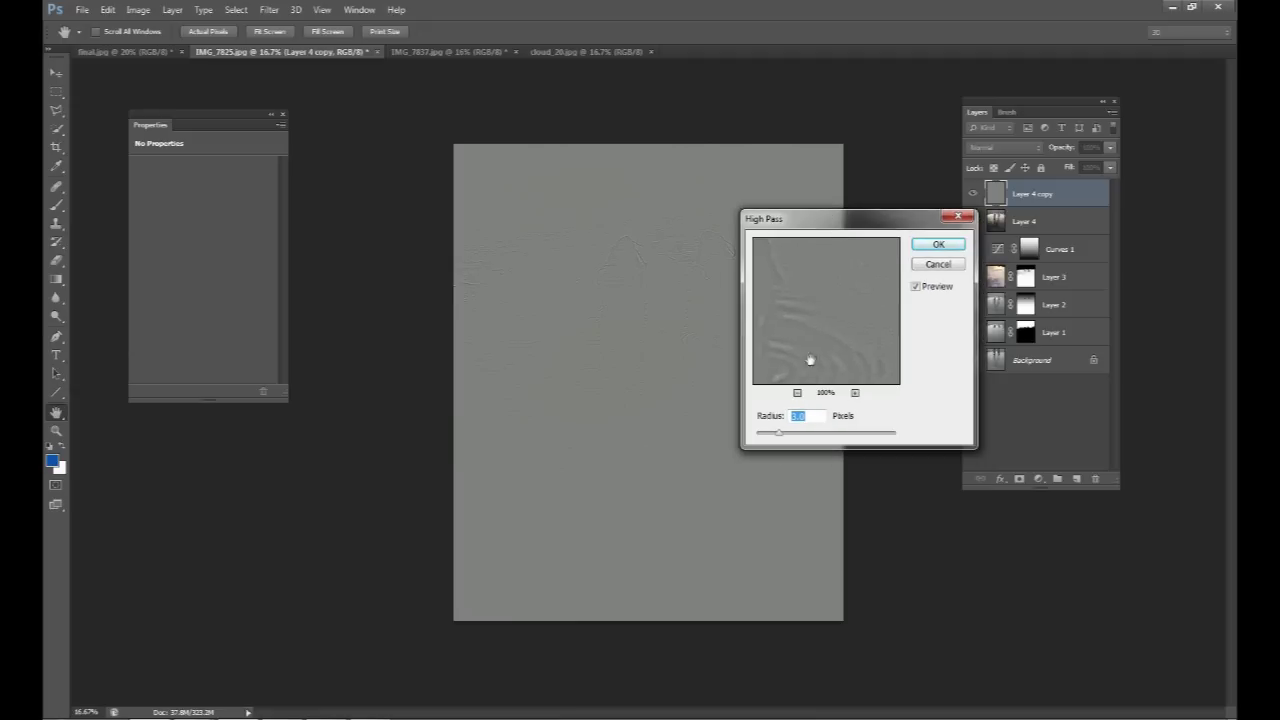
{"action": "left_click", "coordinate": [779, 436]}
{"action": "left_click", "coordinate": [932, 250]}
Step: Set the High Pass layer's blend mode to Overlay to sharpen the image, and inspect the shoes and puddle up close
{"action": "left_click", "coordinate": [1005, 148]}
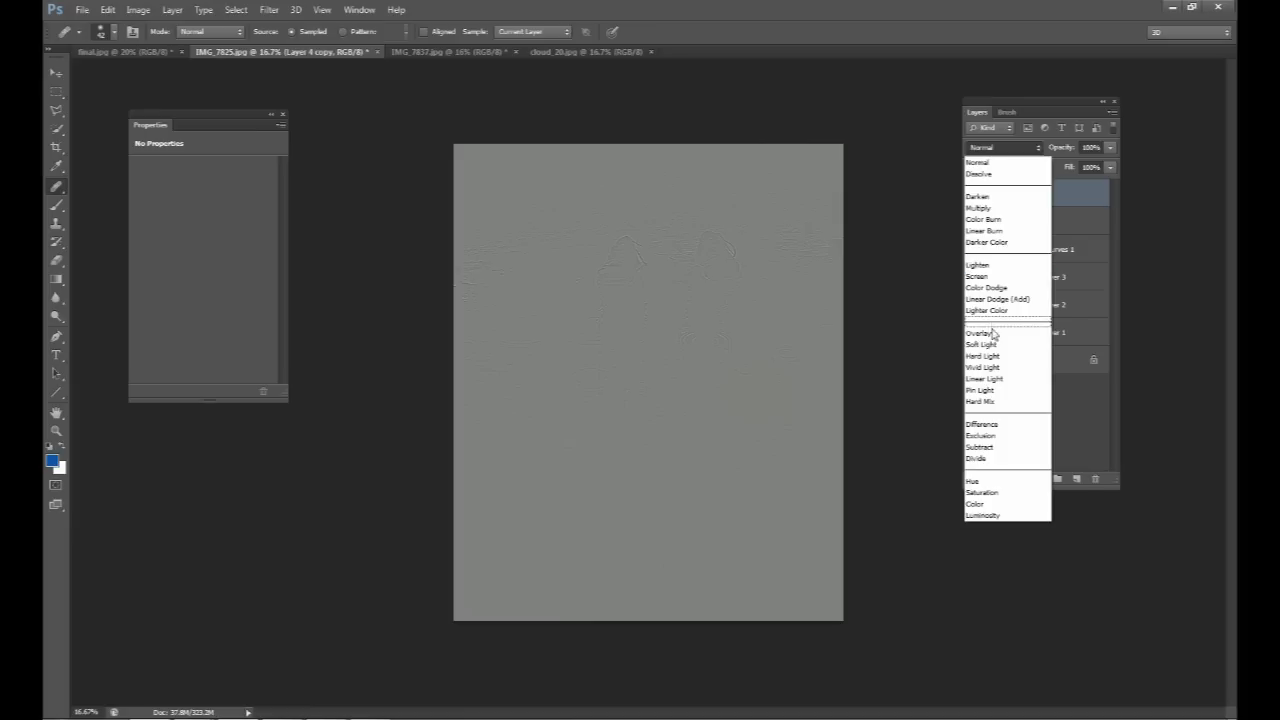
{"action": "left_click", "coordinate": [980, 333]}
{"action": "key", "text": "ctrl+plus"}
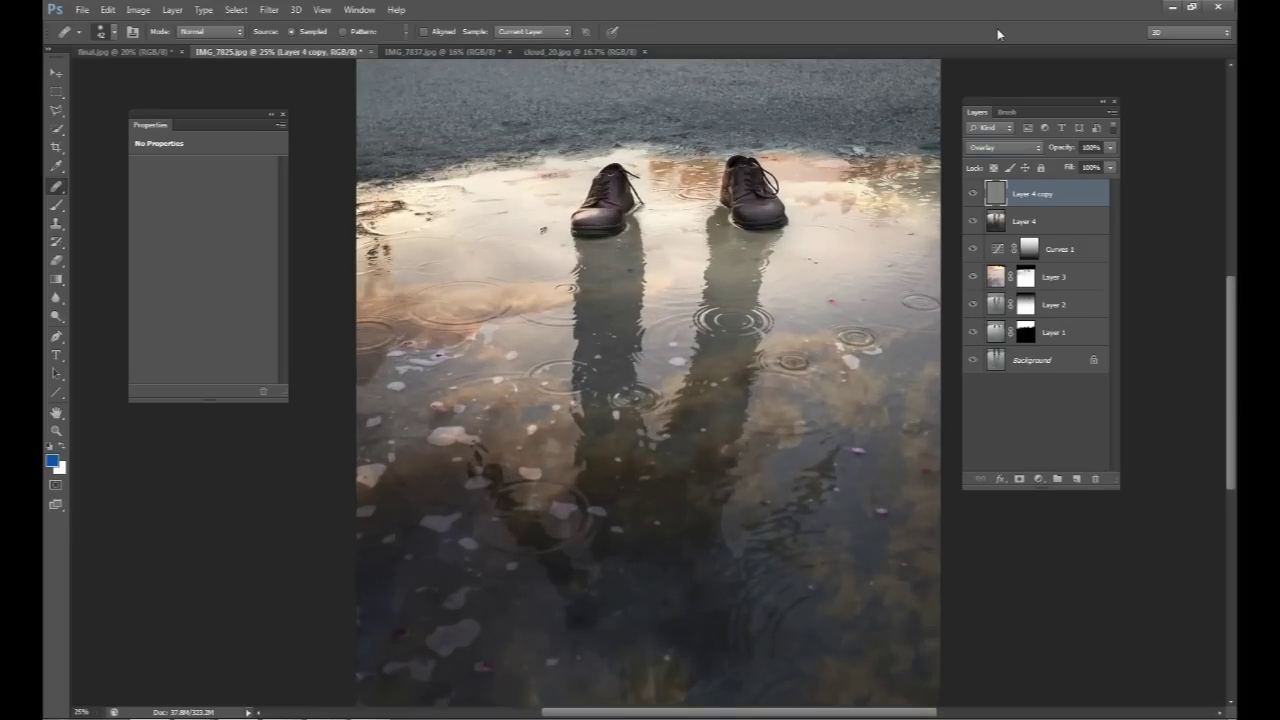
{"action": "key", "text": "ctrl+minus"}
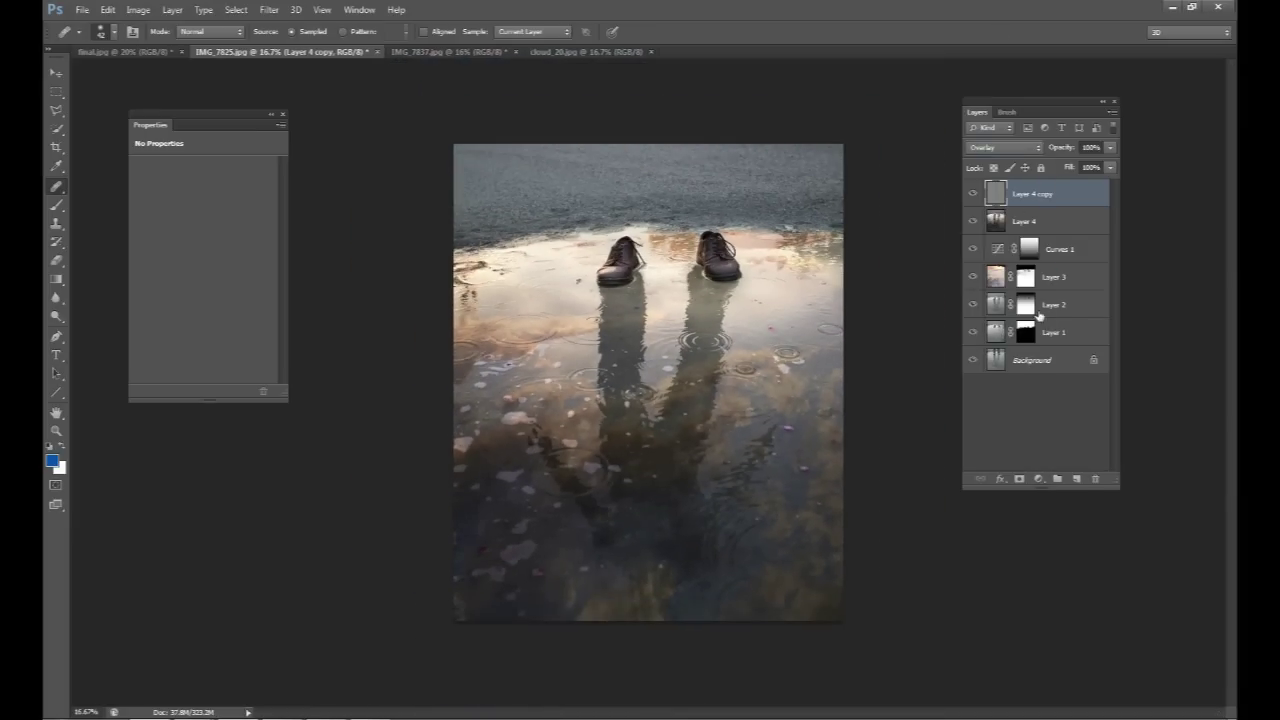
Step: Hide every layer above the Background to review the original photo of the man standing in the puddle
{"action": "left_click", "coordinate": [1022, 362]}
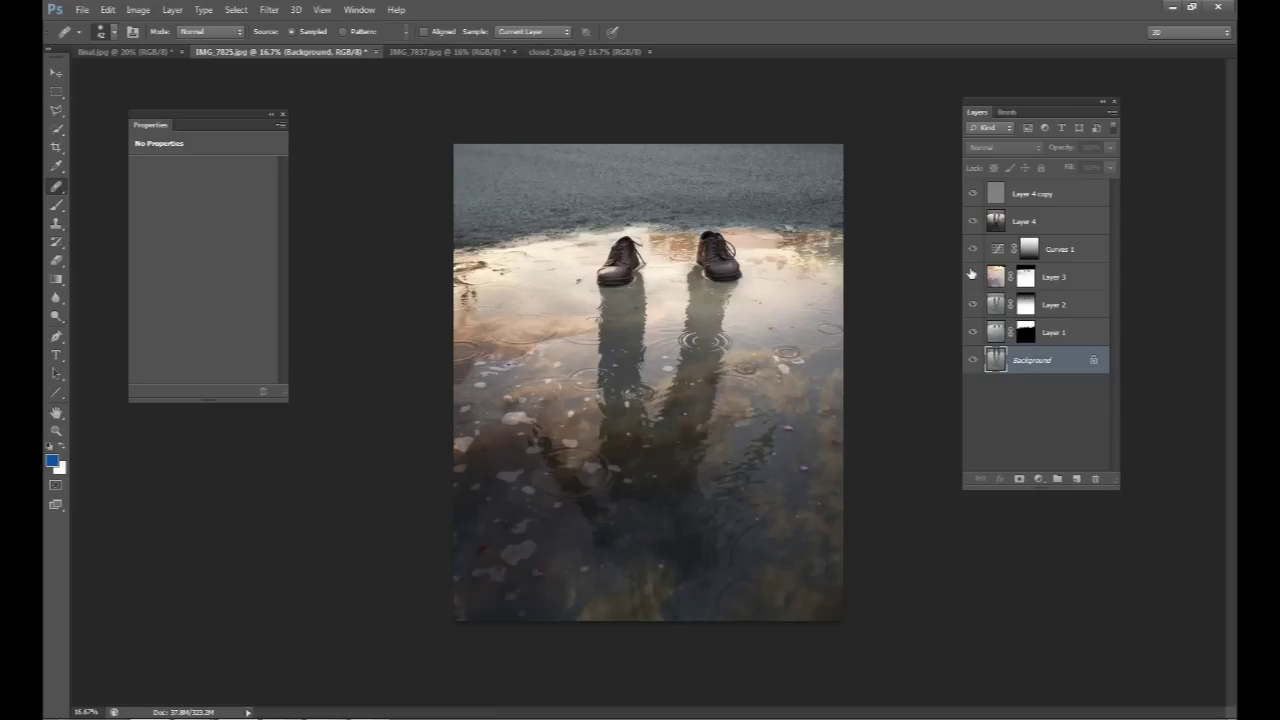
{"action": "left_click", "coordinate": [972, 194]}
{"action": "left_click", "coordinate": [973, 276]}
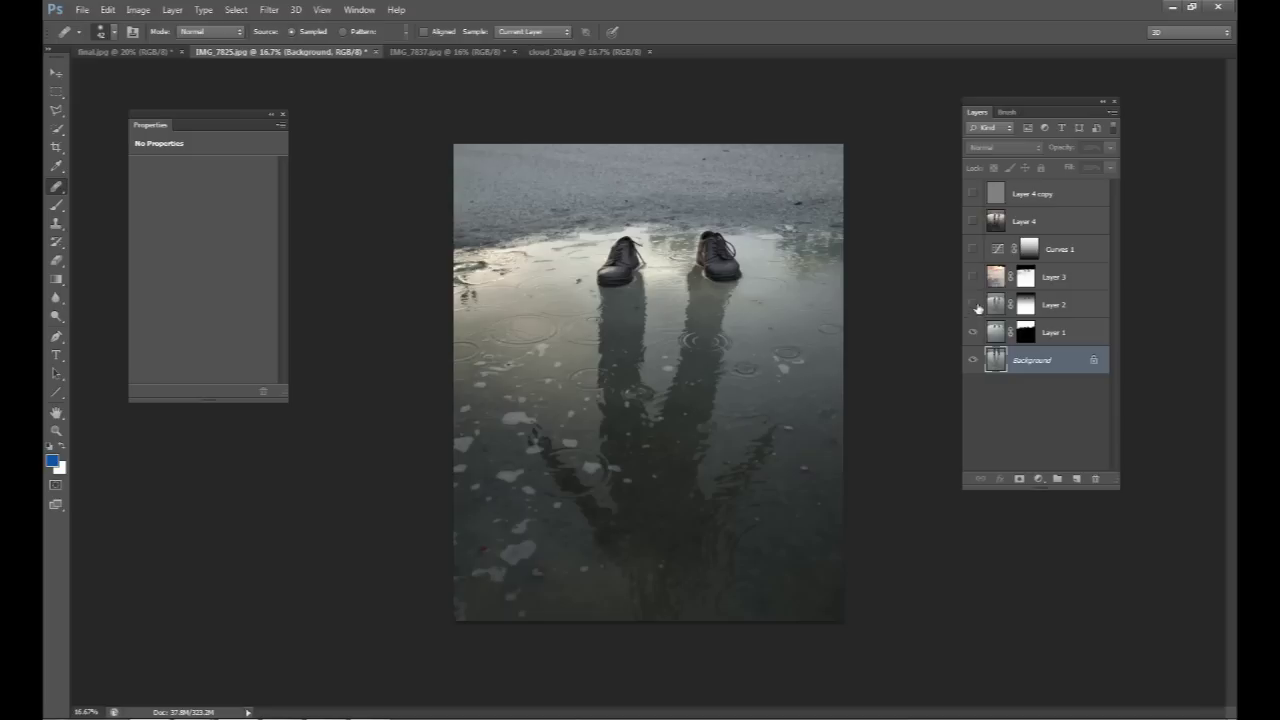
{"action": "left_click", "coordinate": [973, 305]}
{"action": "left_click", "coordinate": [973, 332]}
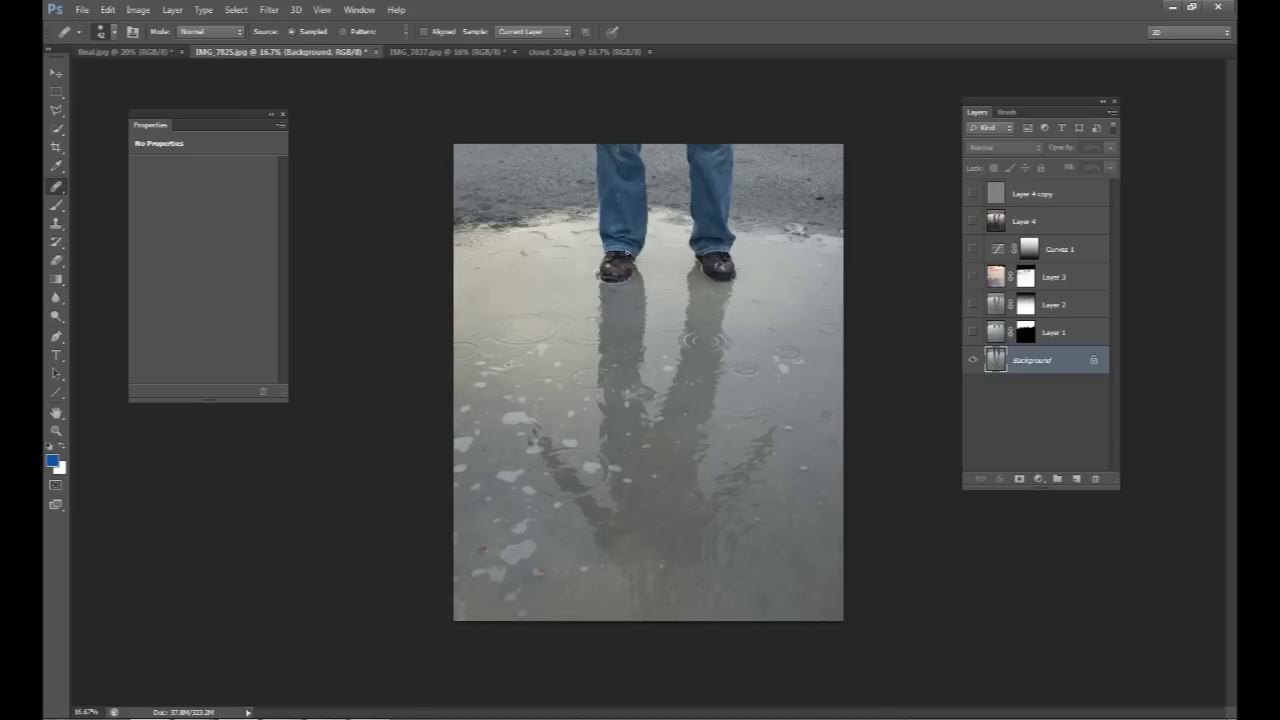
Step: Show Layer 1 with its mask disabled to review the full empty-shoes photo, and re-enable the mask
{"action": "left_click", "coordinate": [60, 75]}
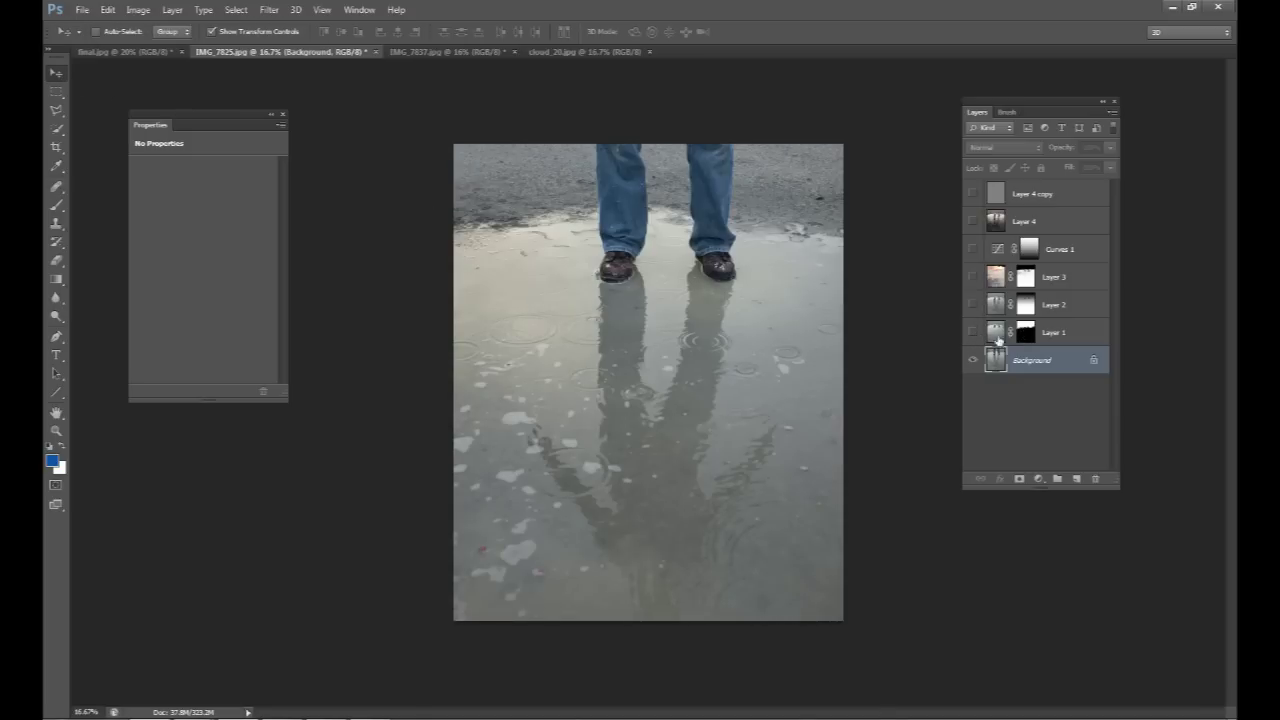
{"action": "right_click", "coordinate": [1028, 333]}
{"action": "left_click", "coordinate": [1060, 341]}
{"action": "left_click", "coordinate": [973, 332]}
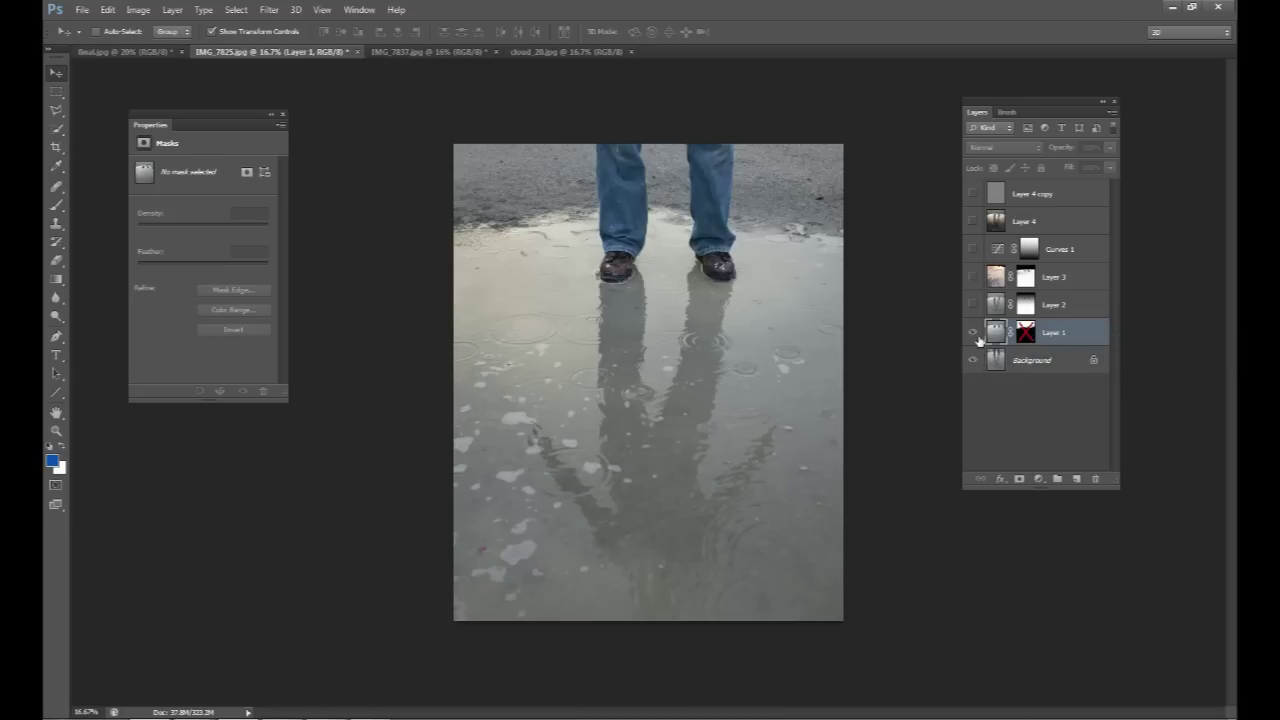
{"action": "right_click", "coordinate": [1029, 338]}
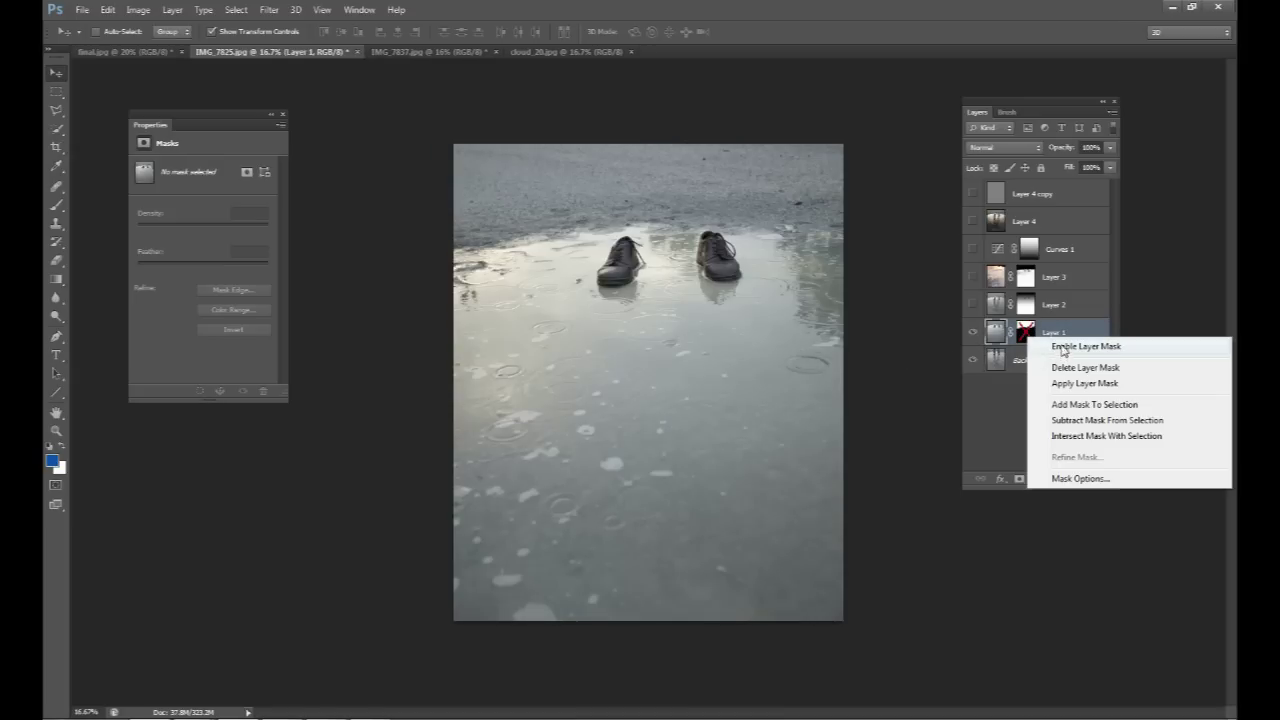
{"action": "left_click", "coordinate": [1063, 347]}
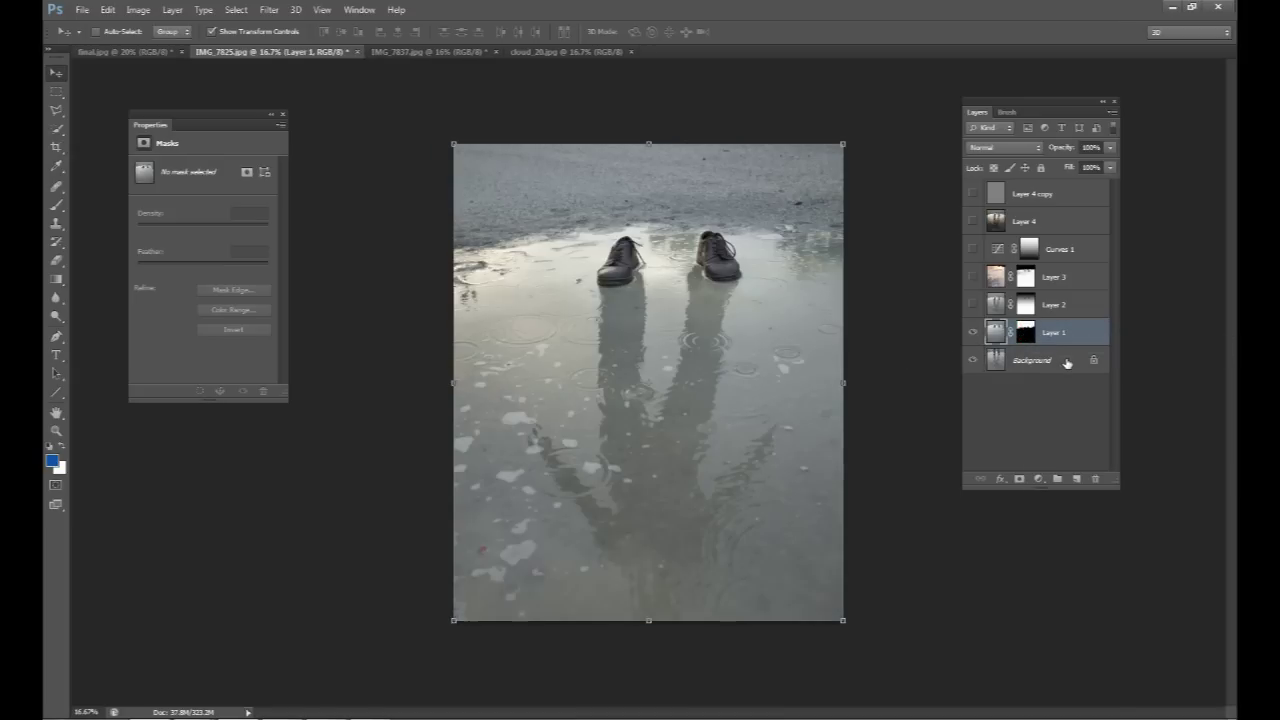
Step: Show the remaining layers again one by one from Layer 2 upward to review each effect, and select the Background
{"action": "left_click", "coordinate": [973, 304]}
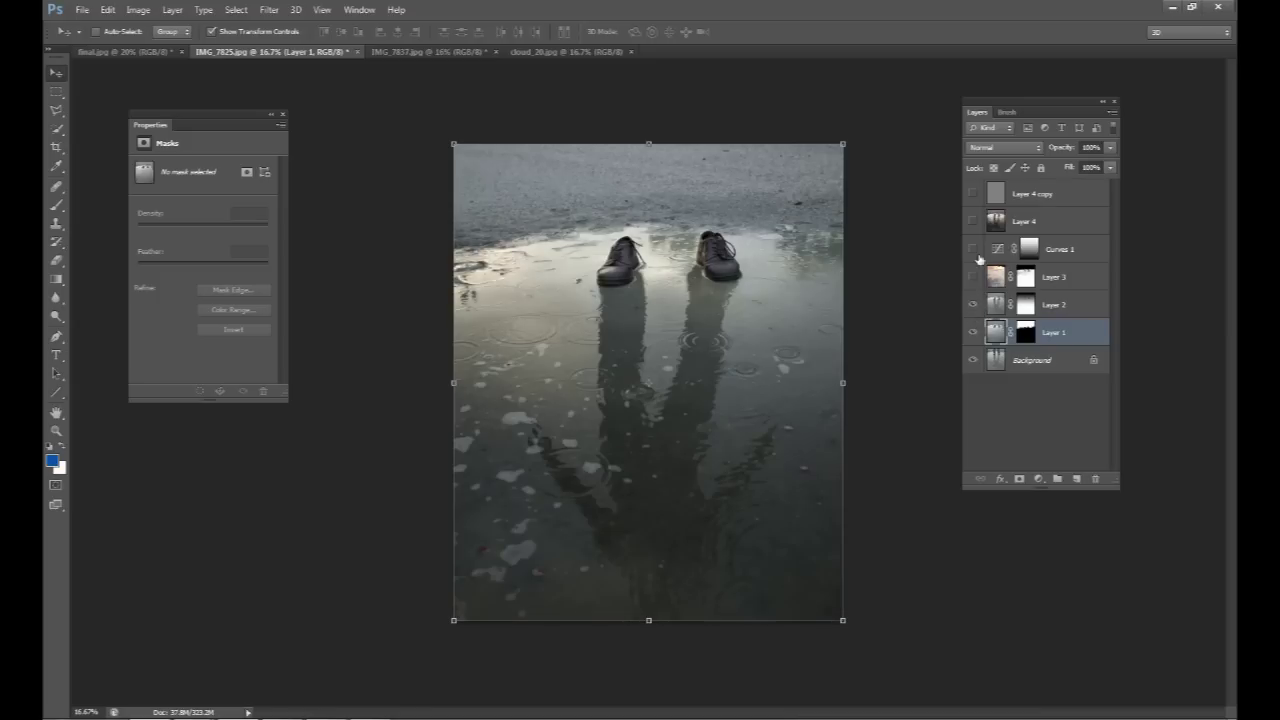
{"action": "left_click", "coordinate": [972, 277]}
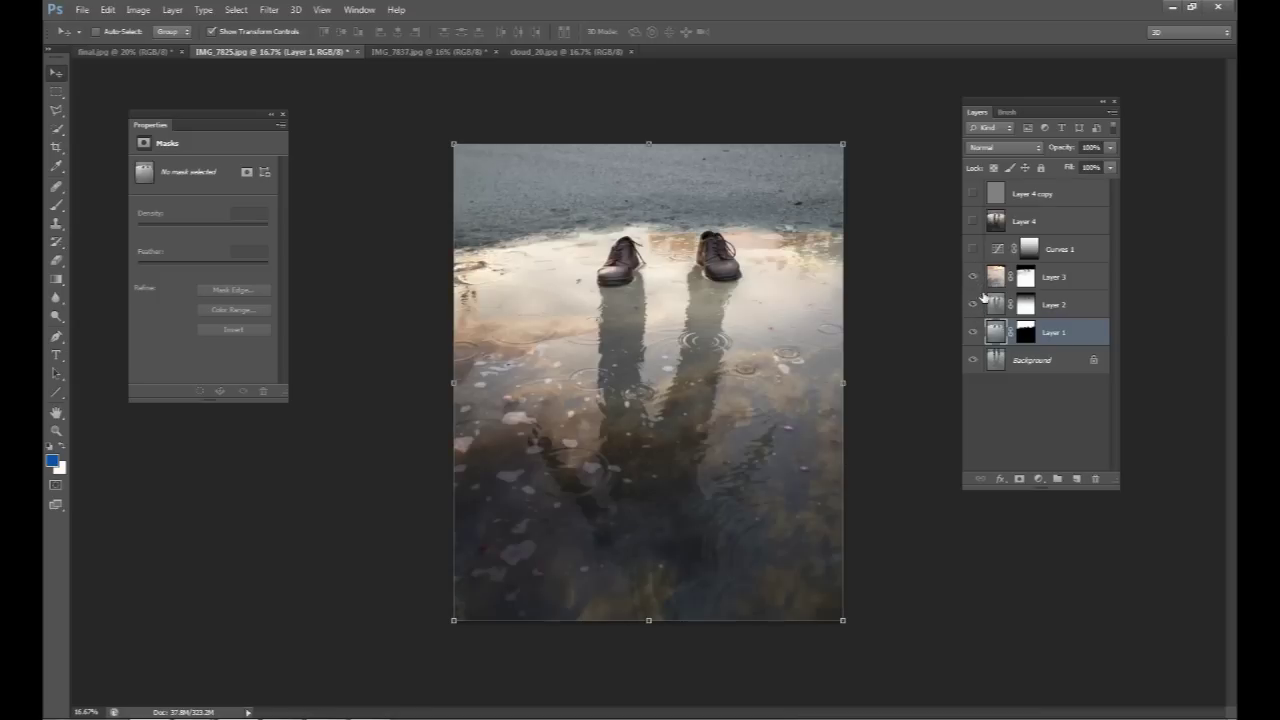
{"action": "left_click", "coordinate": [973, 249]}
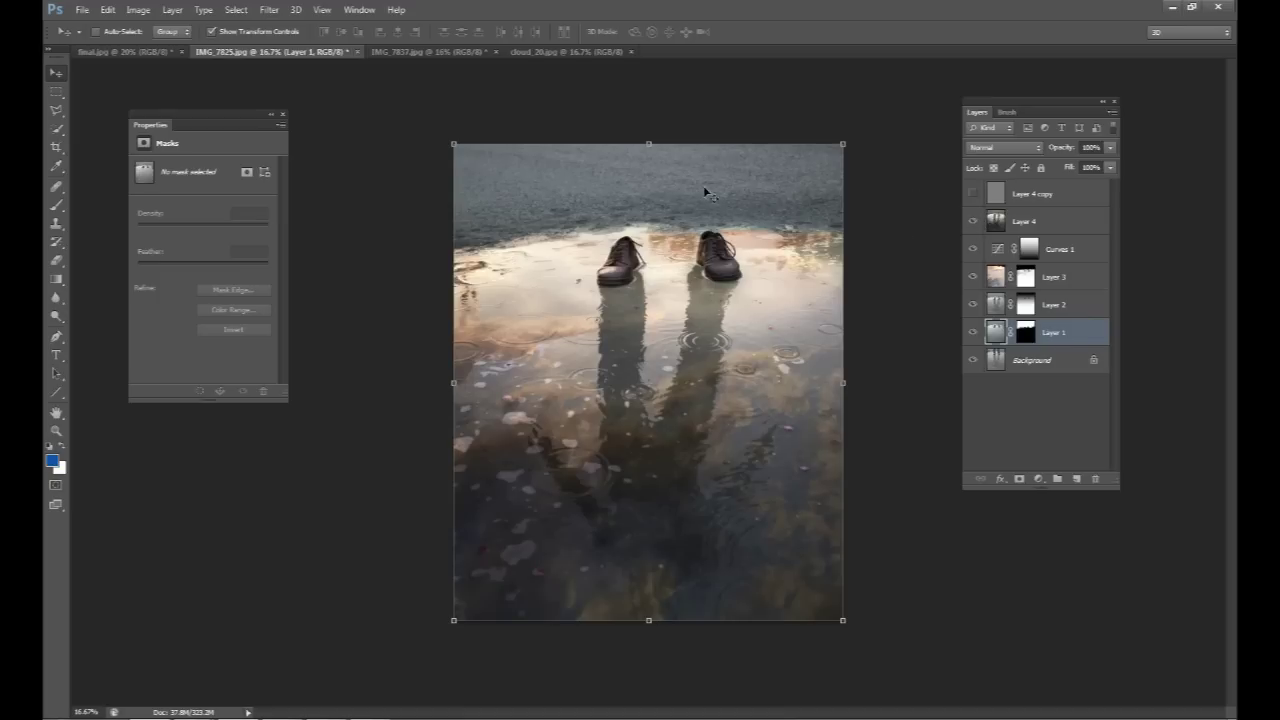
{"action": "left_click", "coordinate": [973, 194]}
{"action": "key", "text": "ctrl+plus"}
{"action": "key", "text": "ctrl+minus"}
{"action": "left_click", "coordinate": [1022, 366]}
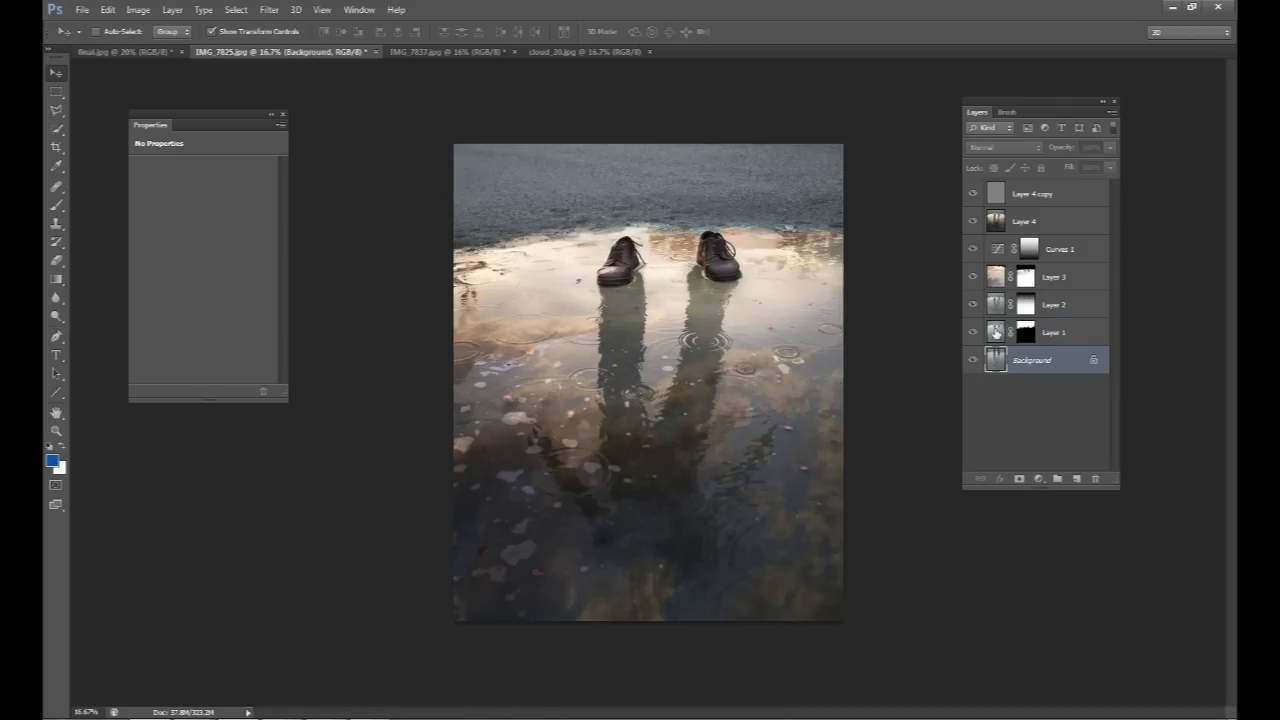